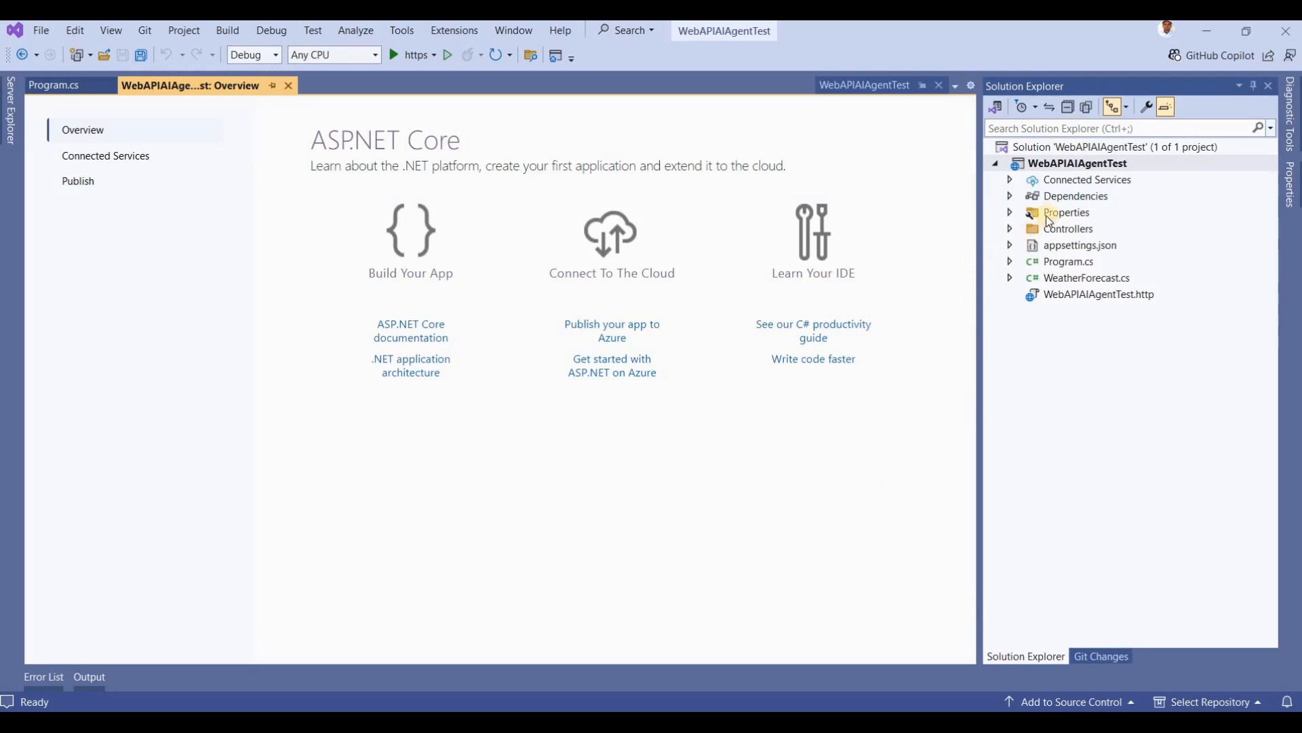
View WeatherForecastController.cs in Visual Studio, then switch to VS Code Insiders from the taskbar.
{"action": "double_click", "coordinate": [1067, 228]}
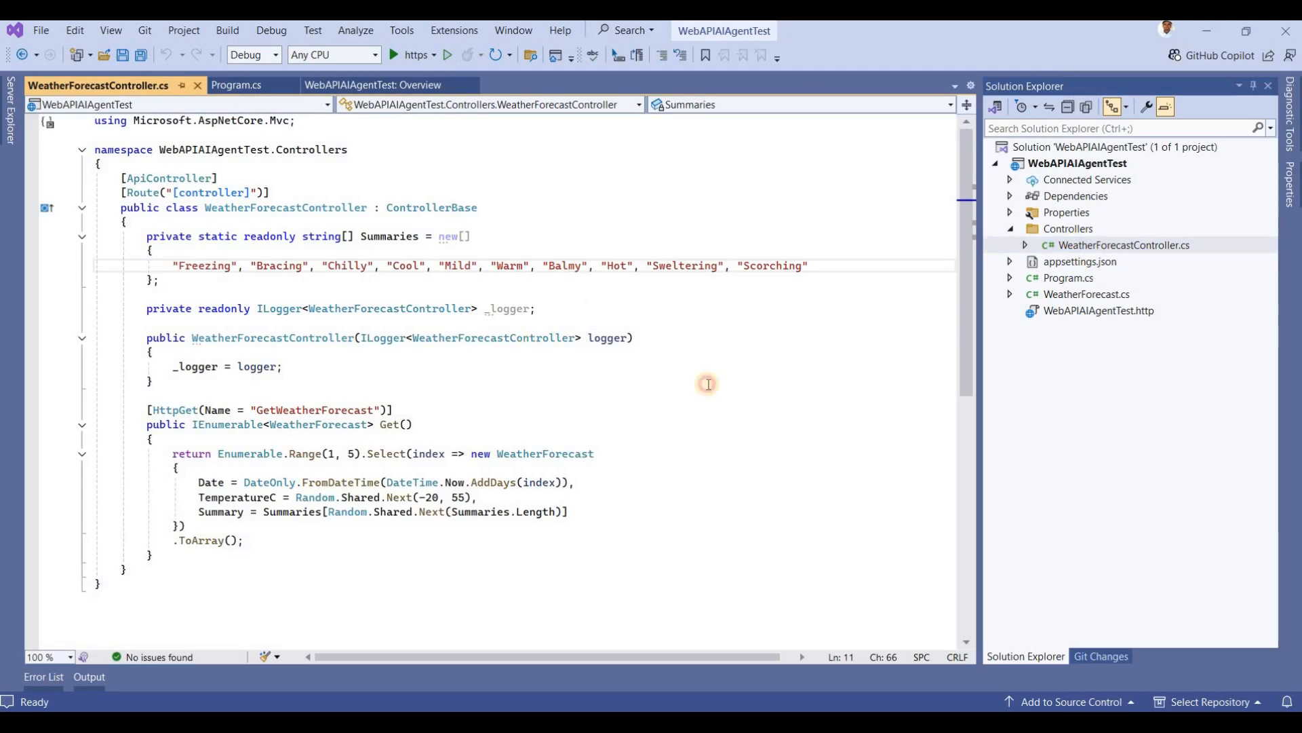
{"action": "left_click", "coordinate": [569, 352]}
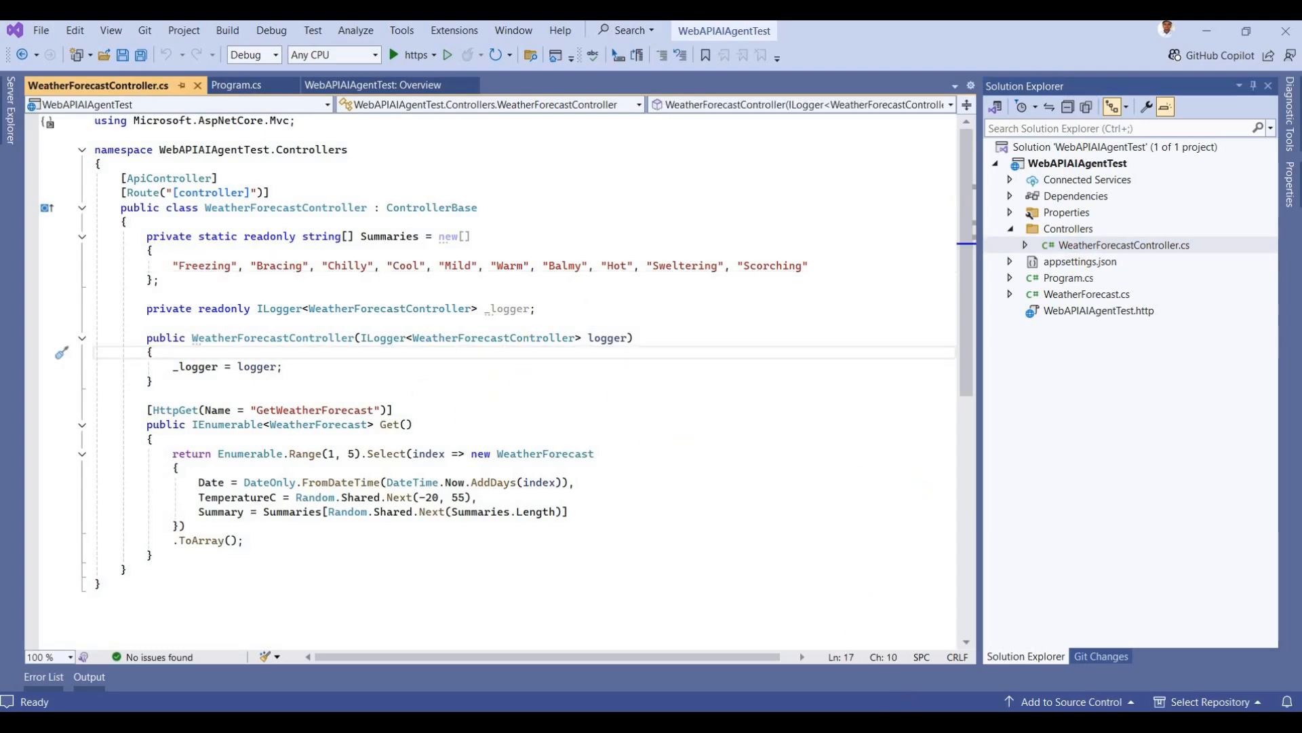
{"action": "left_click", "coordinate": [911, 651]}
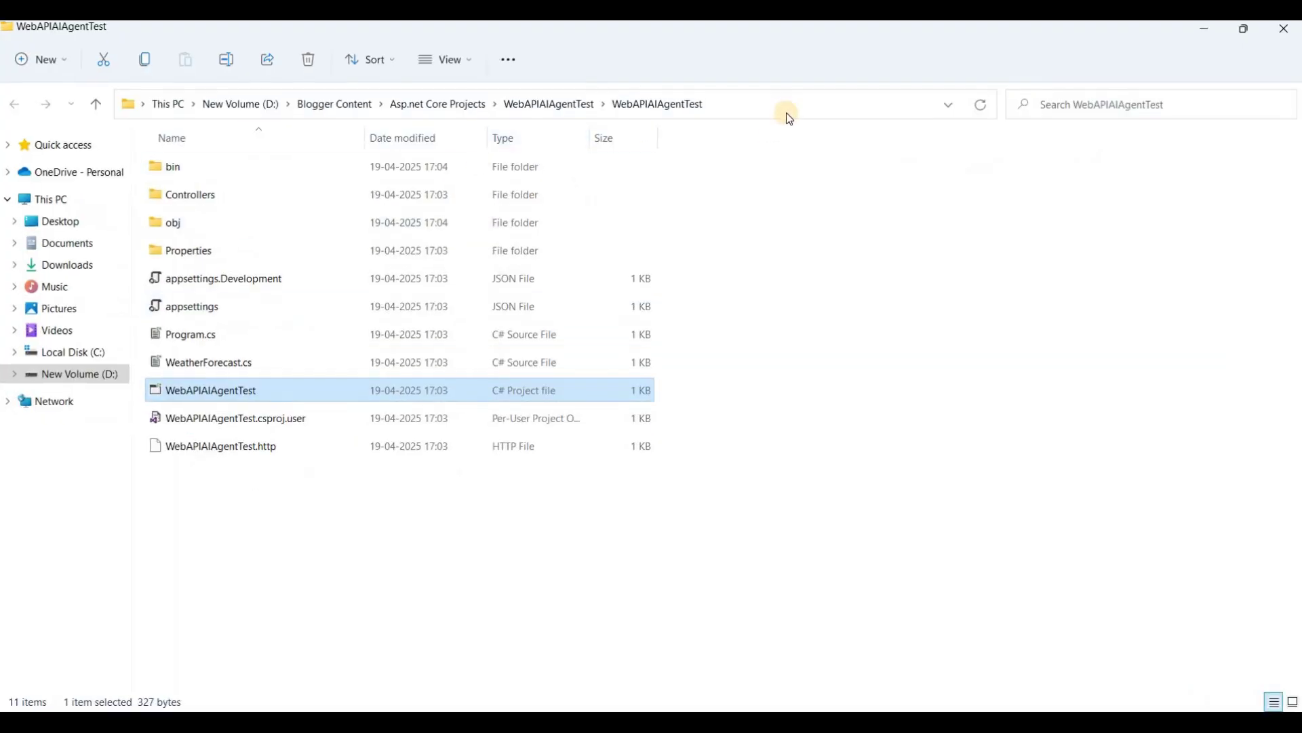
Open the WebAPIAIAgentTest project folder using its path copied from File Explorer.
{"action": "left_click", "coordinate": [787, 106]}
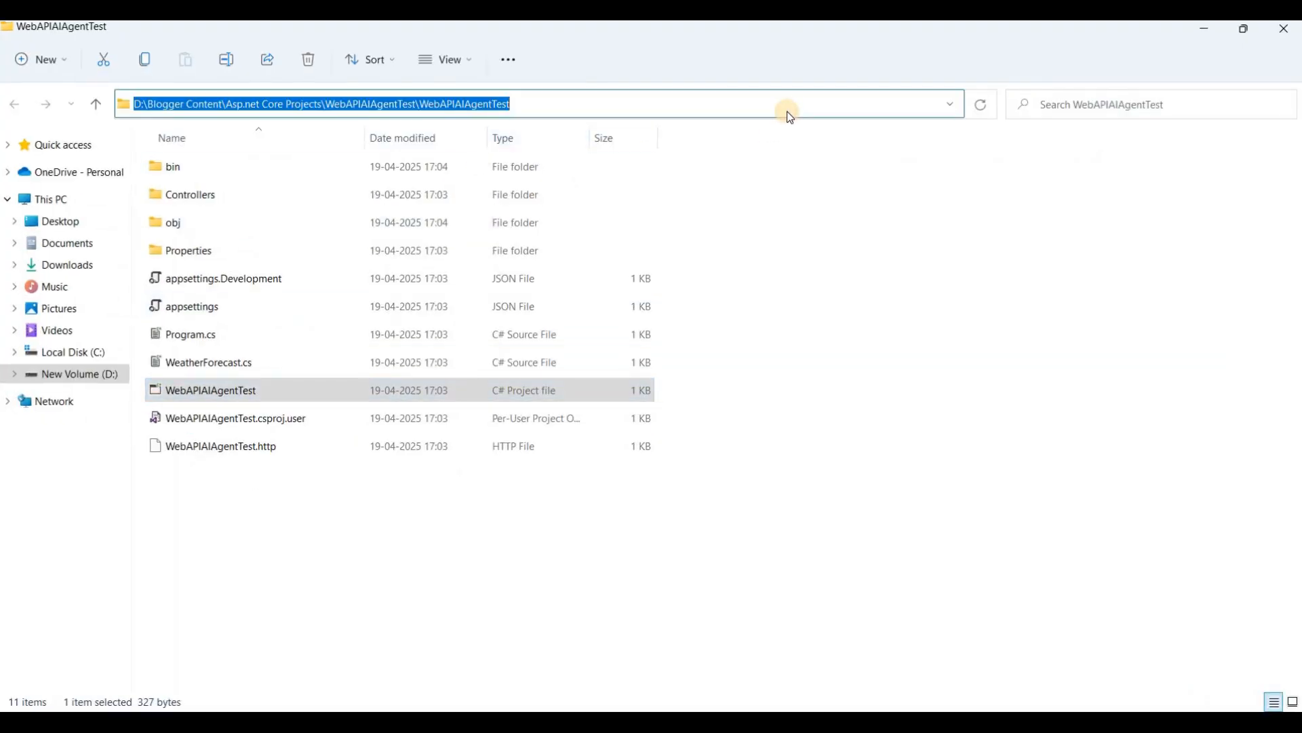
{"action": "left_click", "coordinate": [1197, 38]}
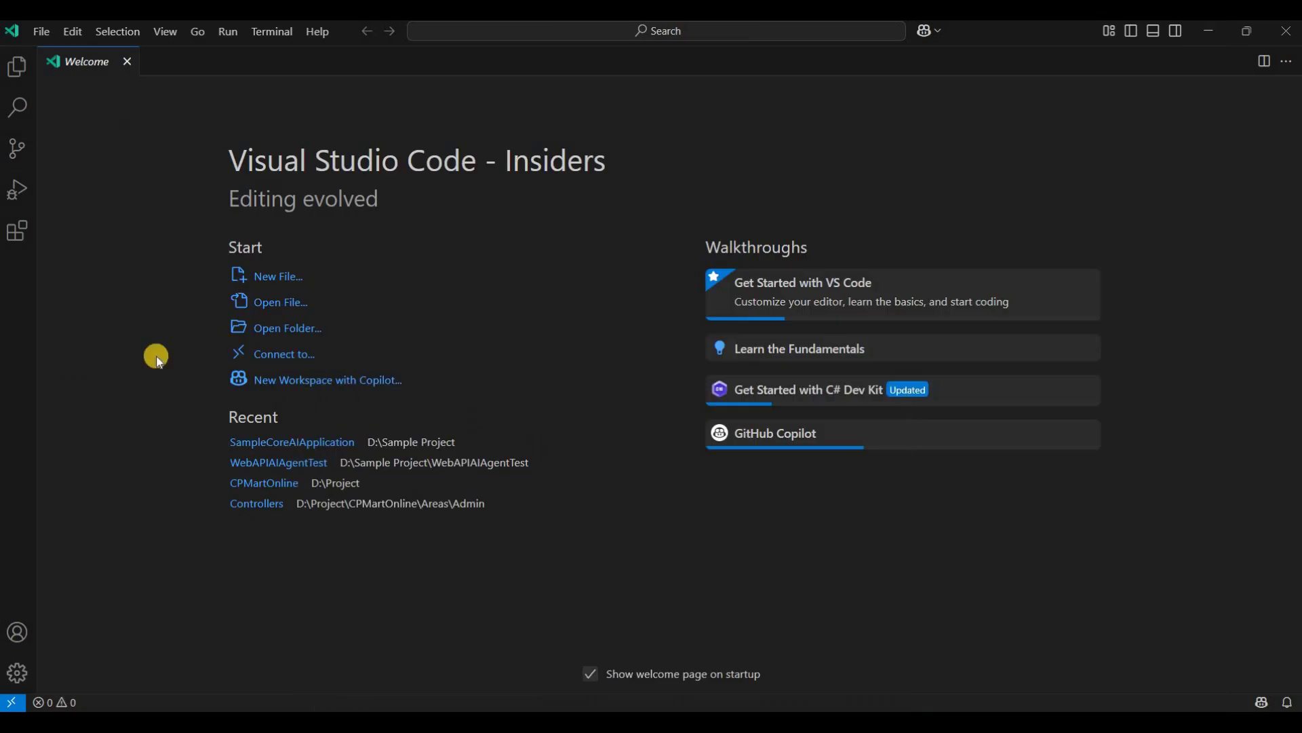
{"action": "left_click", "coordinate": [285, 327]}
{"action": "left_click", "coordinate": [263, 62]}
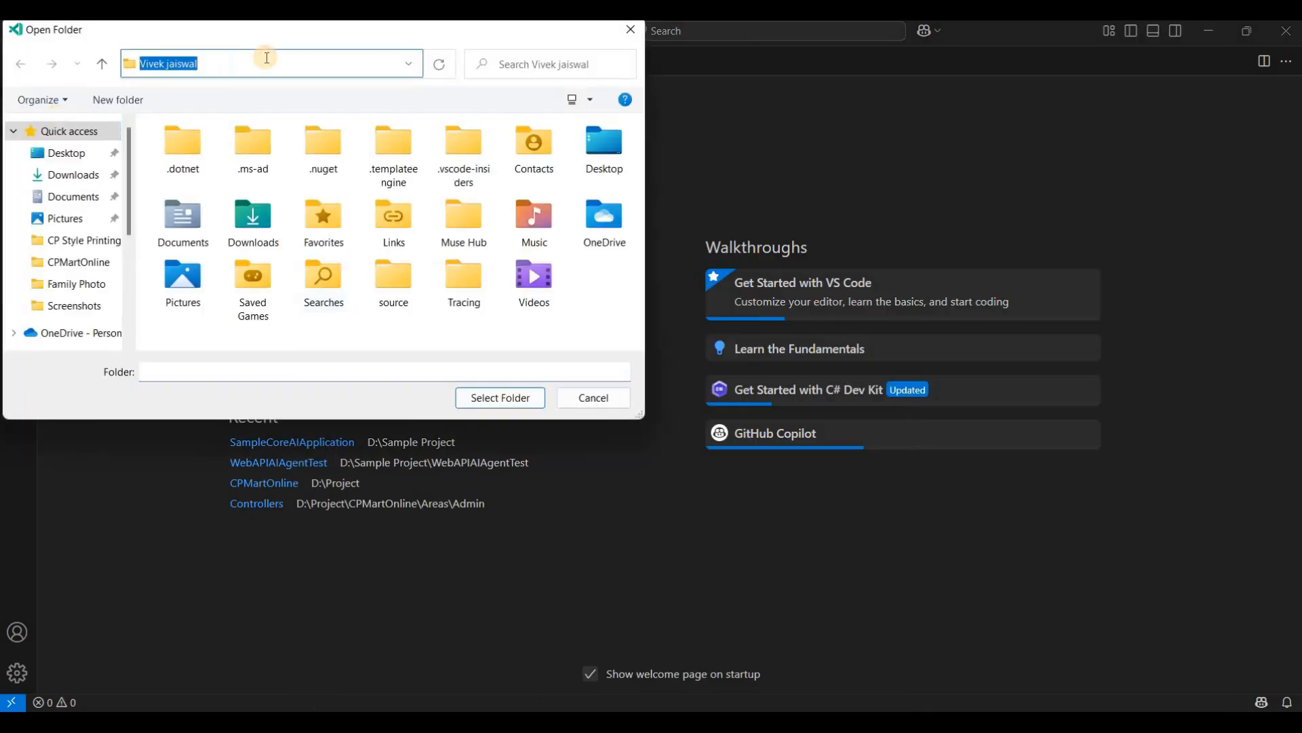
{"action": "key", "text": "ctrl+v"}
{"action": "key", "text": "Return"}
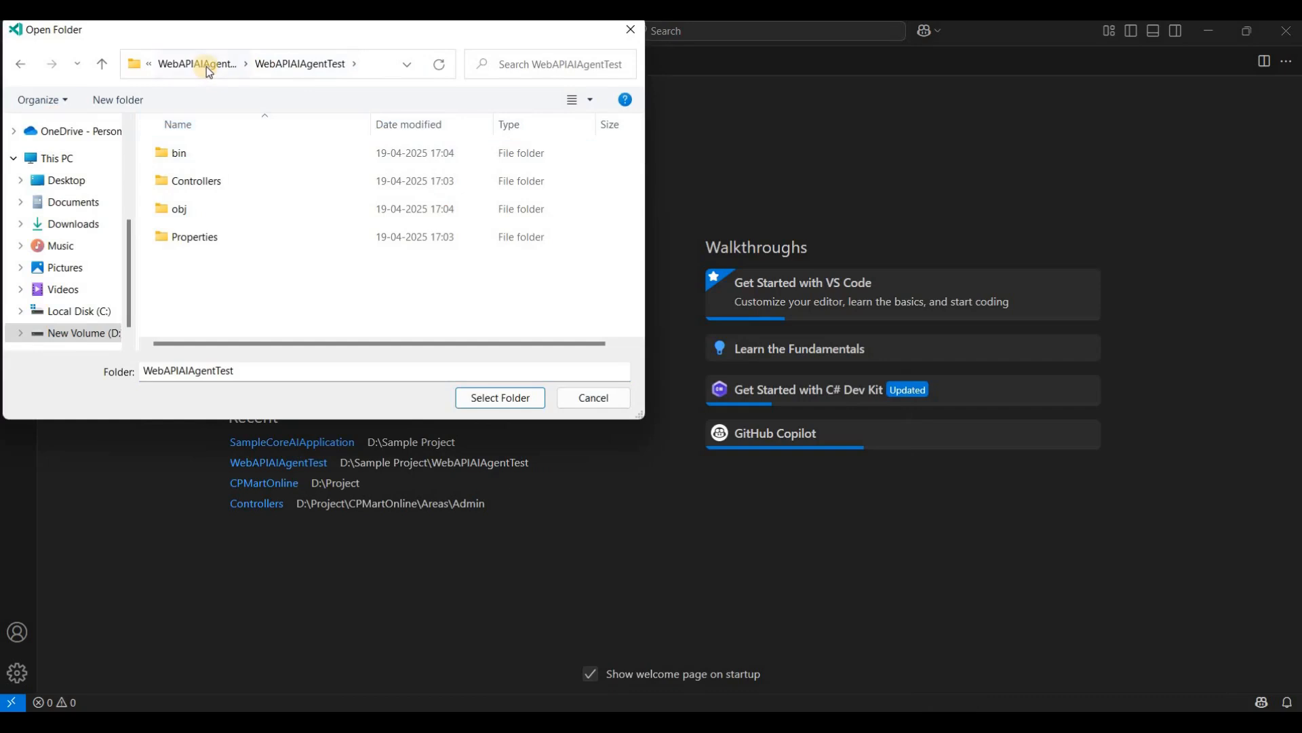
{"action": "left_click", "coordinate": [207, 63]}
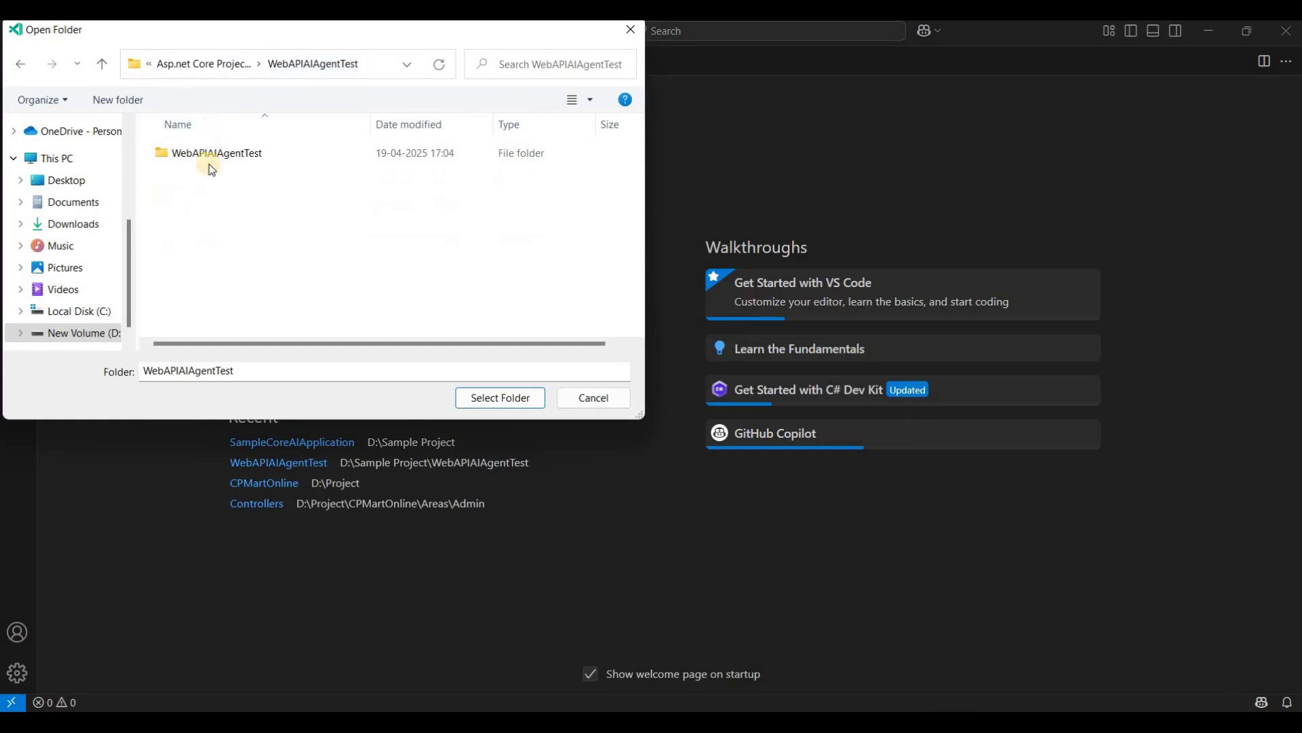
{"action": "left_click", "coordinate": [504, 398]}
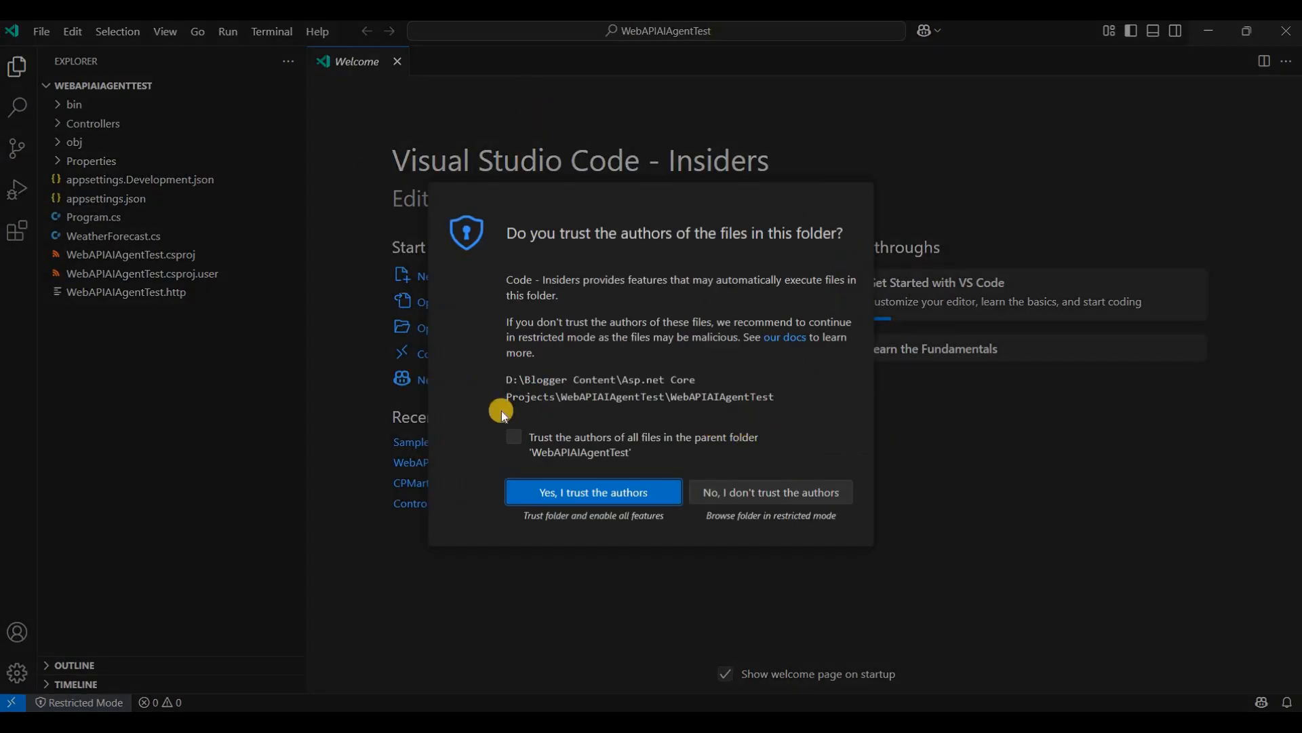
Trust the folder's authors, including all files in the parent folder.
{"action": "left_click", "coordinate": [527, 441]}
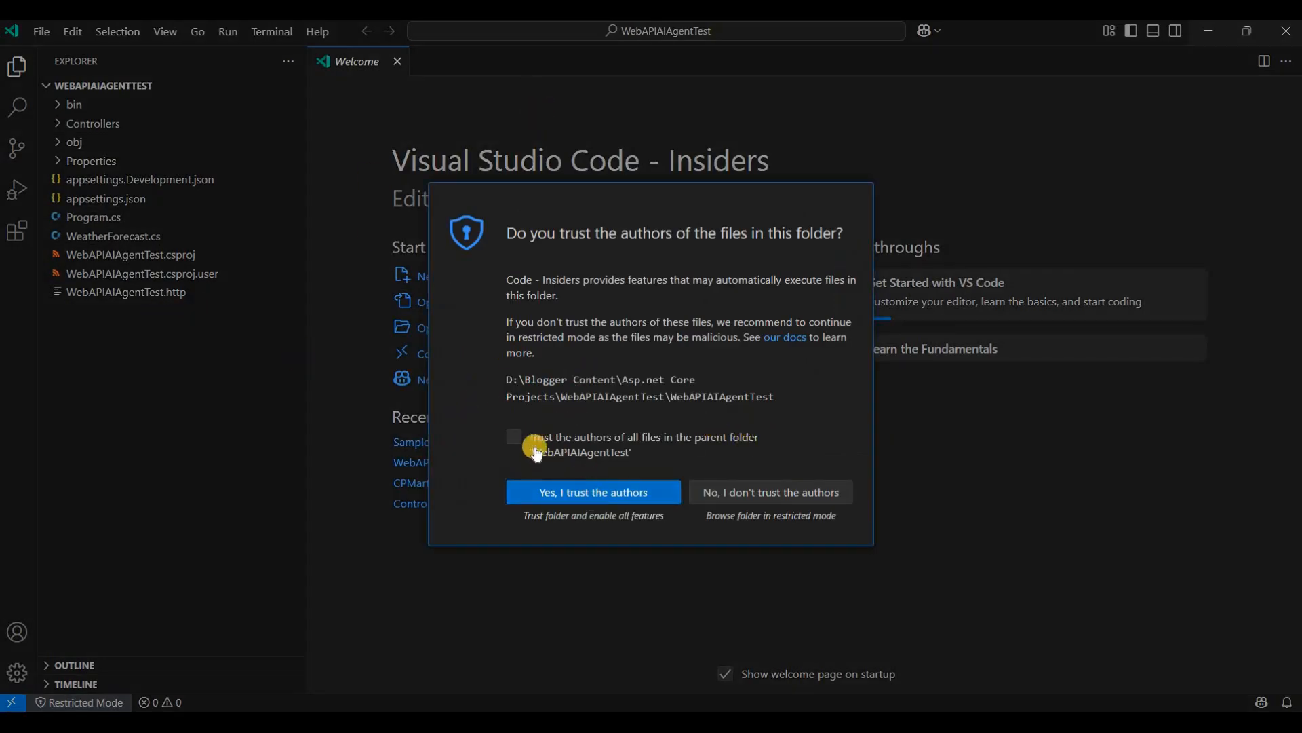
{"action": "left_click", "coordinate": [537, 452]}
{"action": "left_click", "coordinate": [595, 493]}
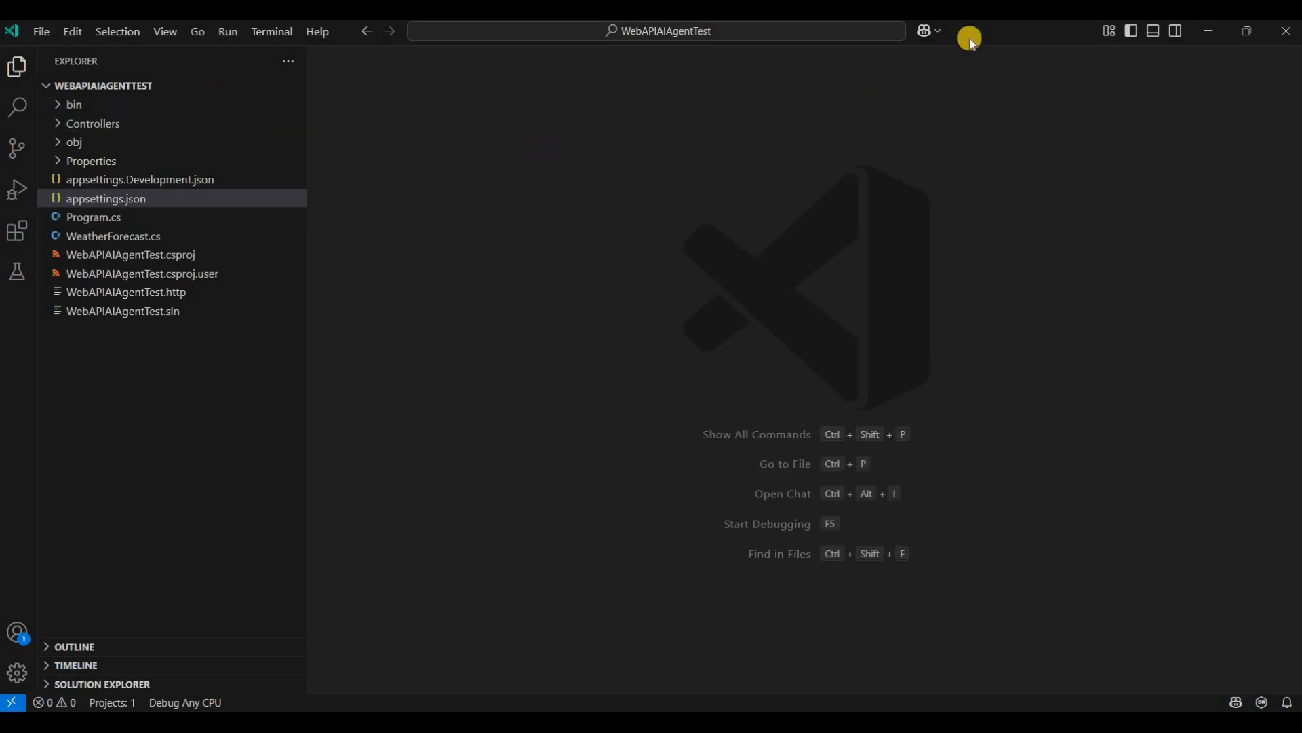
Show the Copilot chat panel and review its Ask, Edit and Agent modes without changing mode.
{"action": "left_click", "coordinate": [929, 31]}
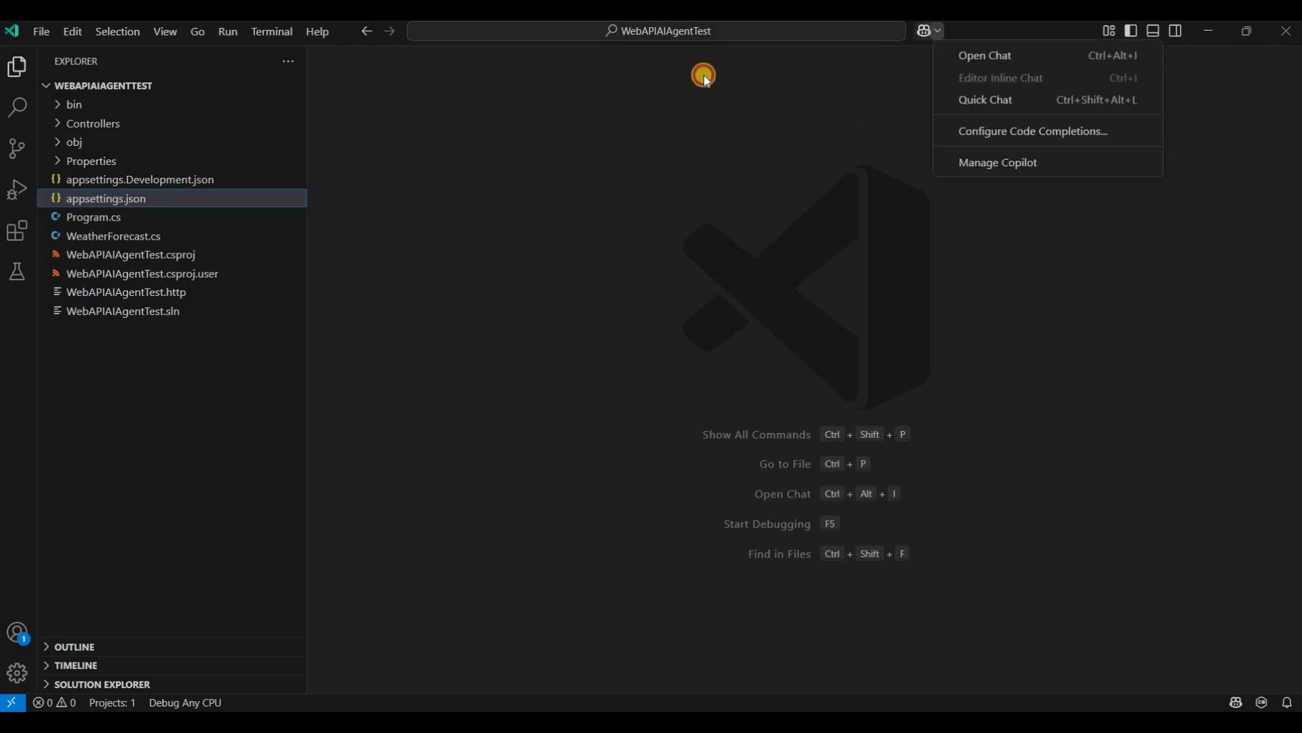
{"action": "left_click", "coordinate": [1000, 58]}
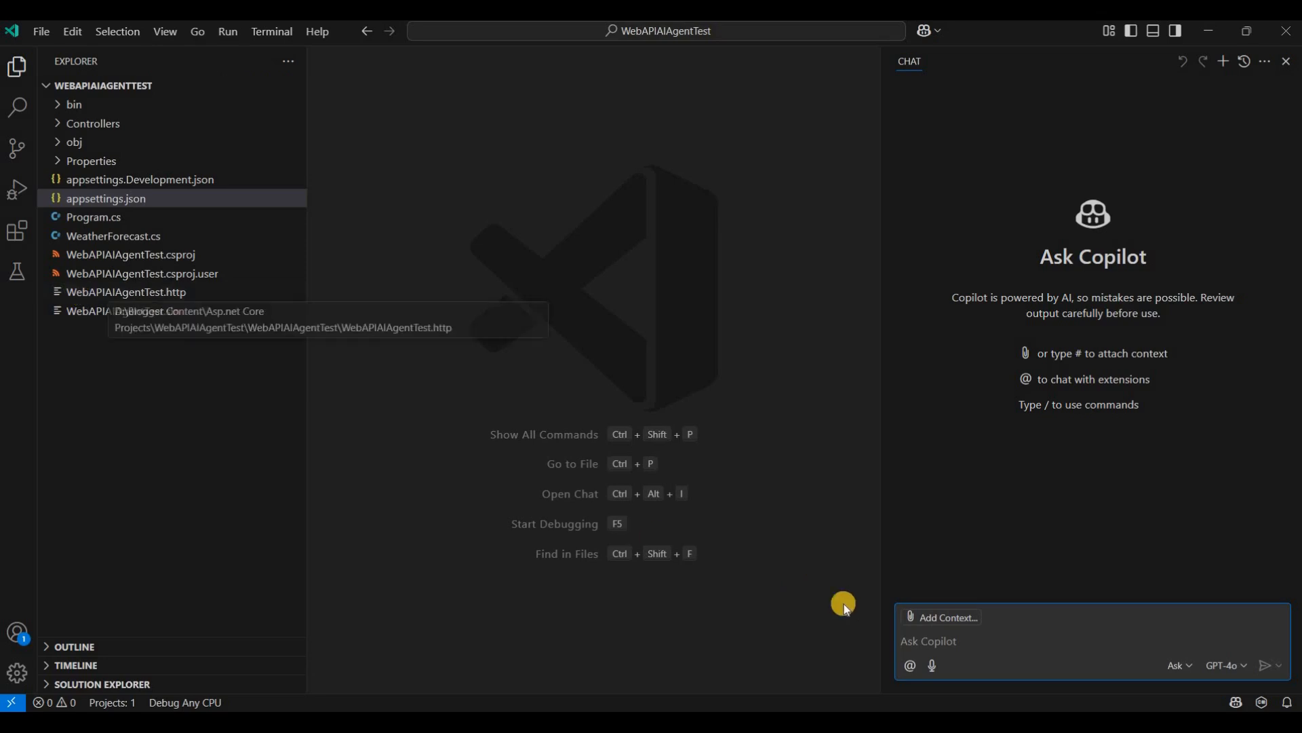
{"action": "left_click", "coordinate": [1177, 664]}
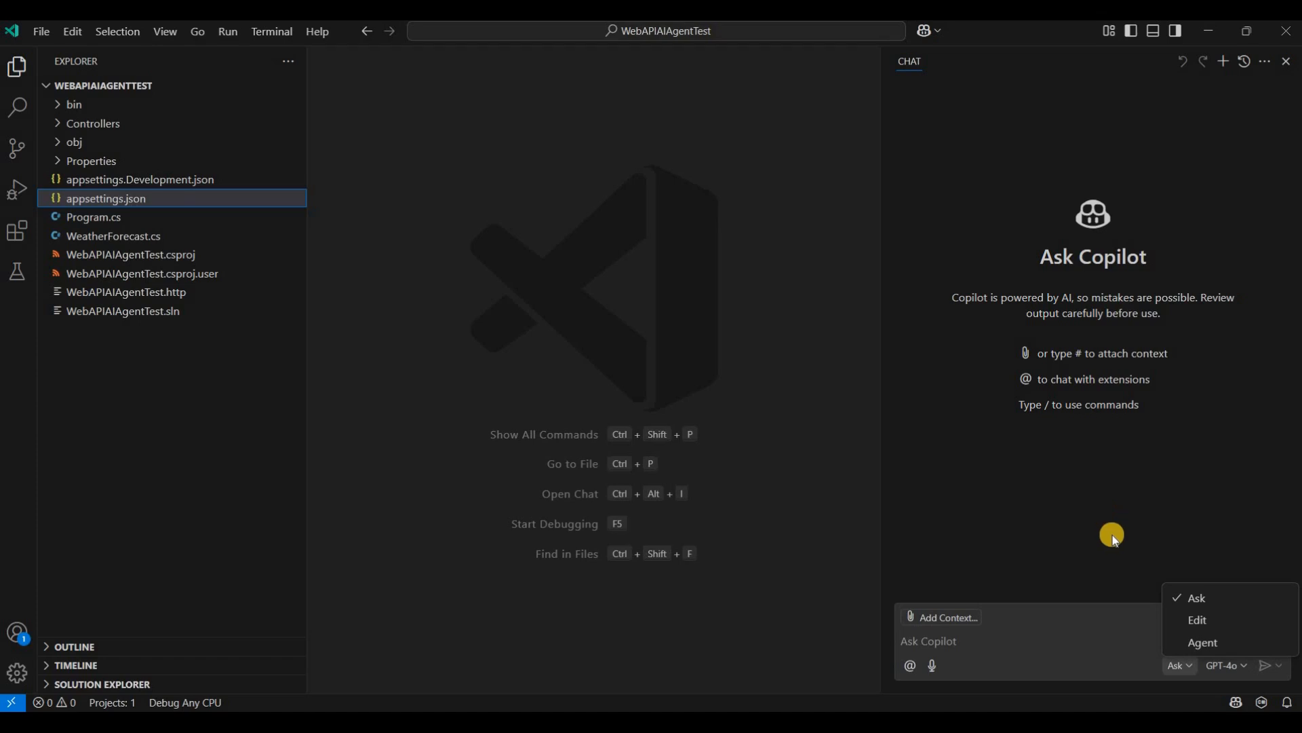
{"action": "left_click", "coordinate": [921, 647]}
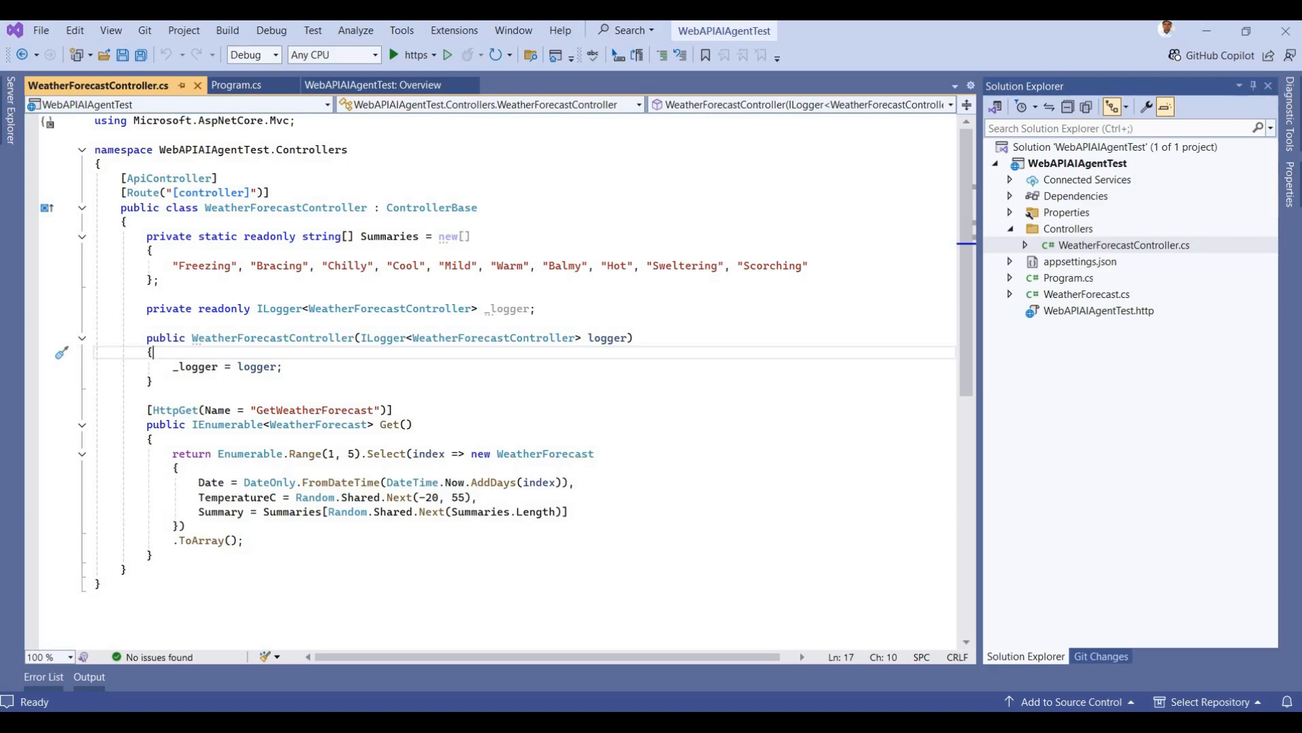
Run the weather API under the debugger with F5, showing GET /WeatherForecast in Swagger.
{"action": "left_click", "coordinate": [373, 267]}
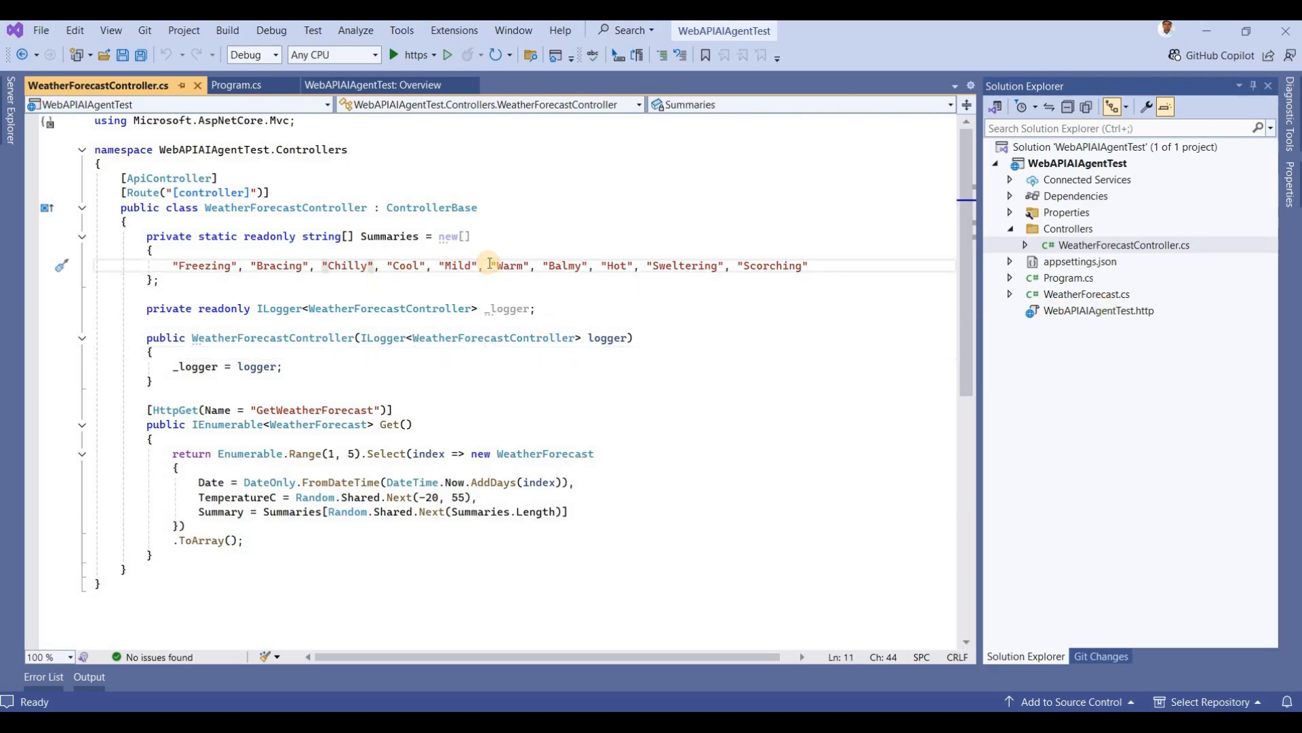
{"action": "left_click", "coordinate": [631, 251]}
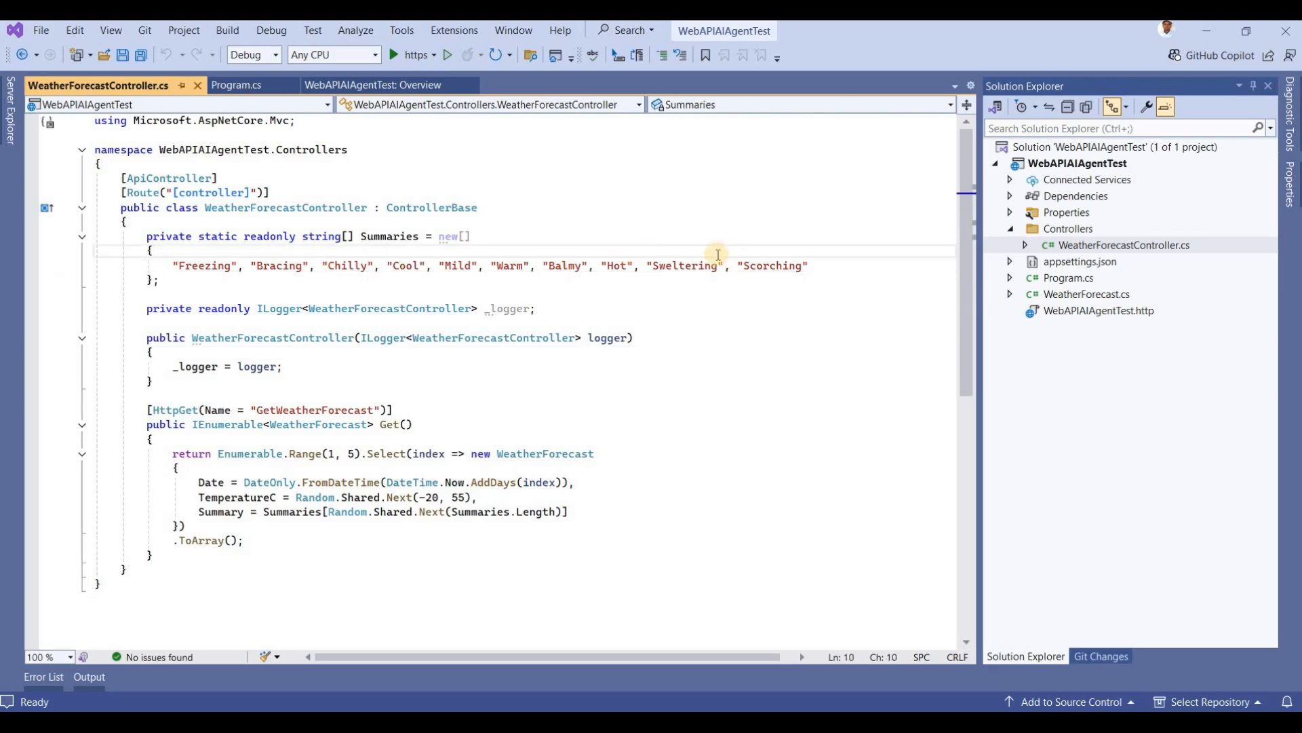
{"action": "key", "text": "F5"}
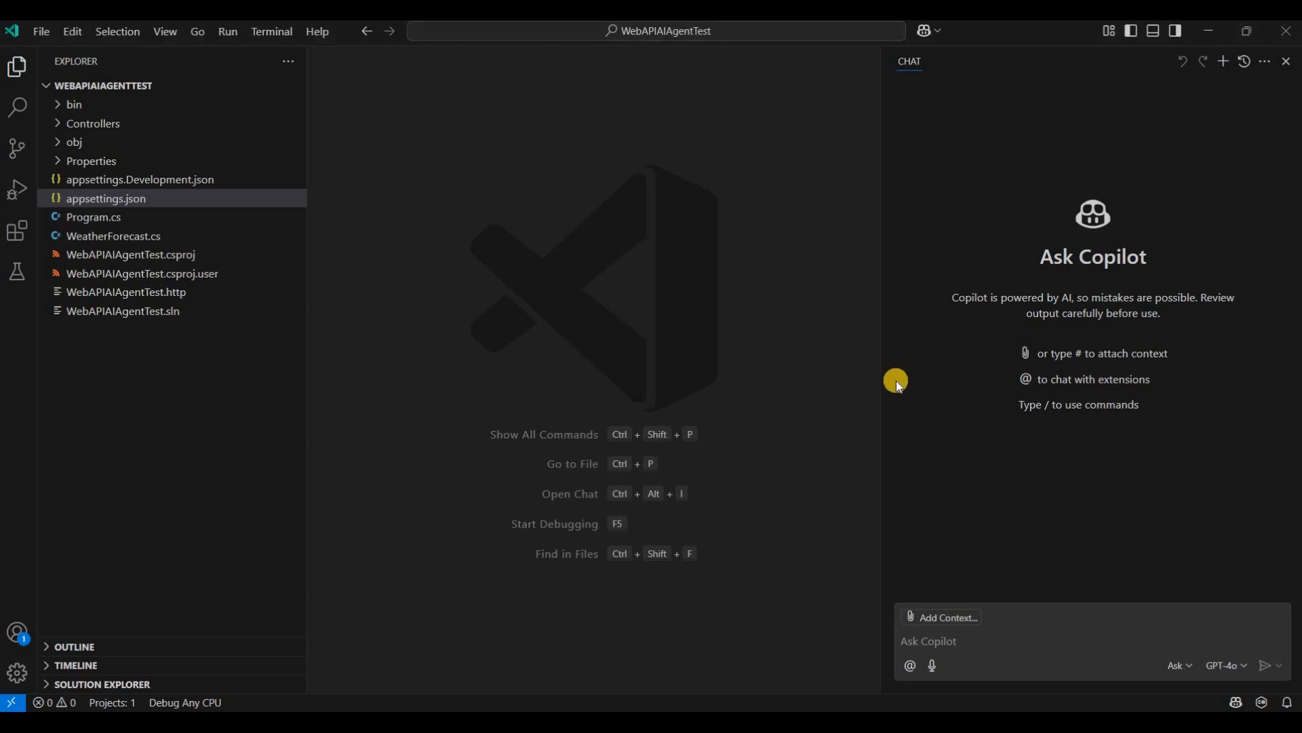
Focus the chat input and keep GPT-4o selected after reviewing the available models.
{"action": "left_click", "coordinate": [990, 643]}
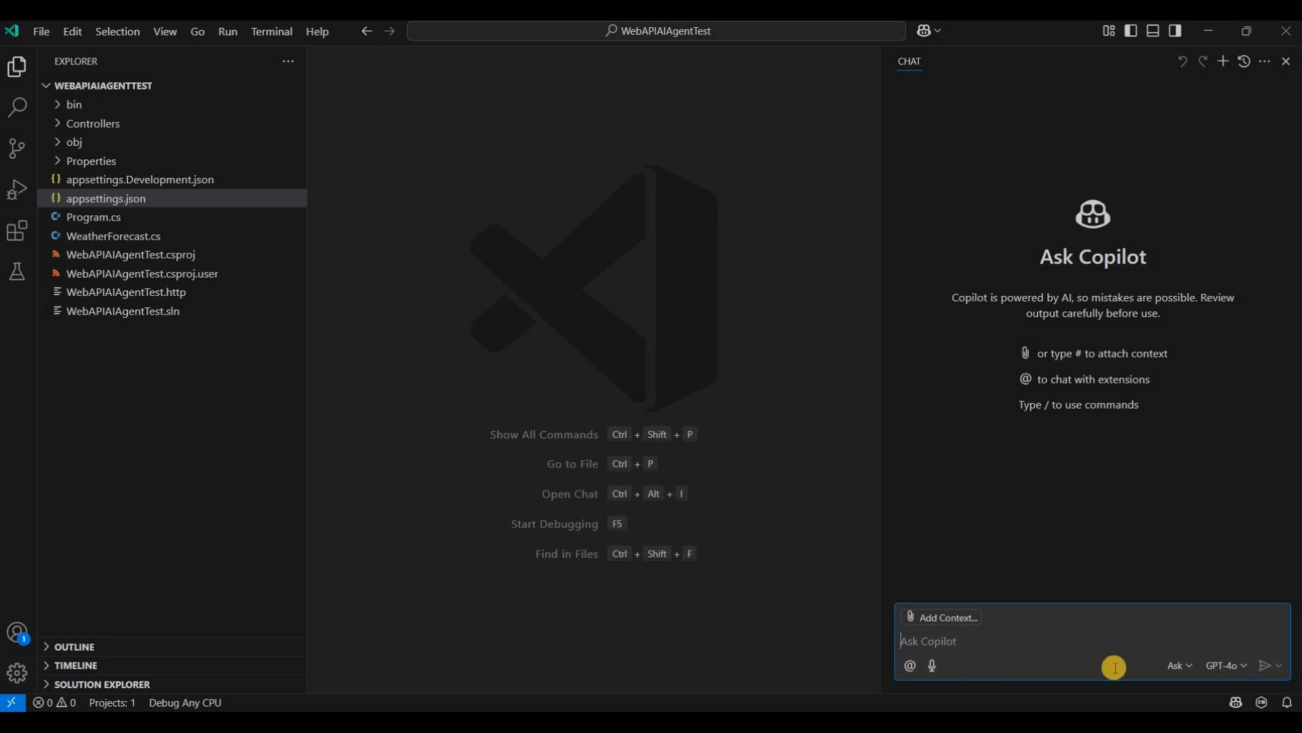
{"action": "left_click", "coordinate": [1235, 670]}
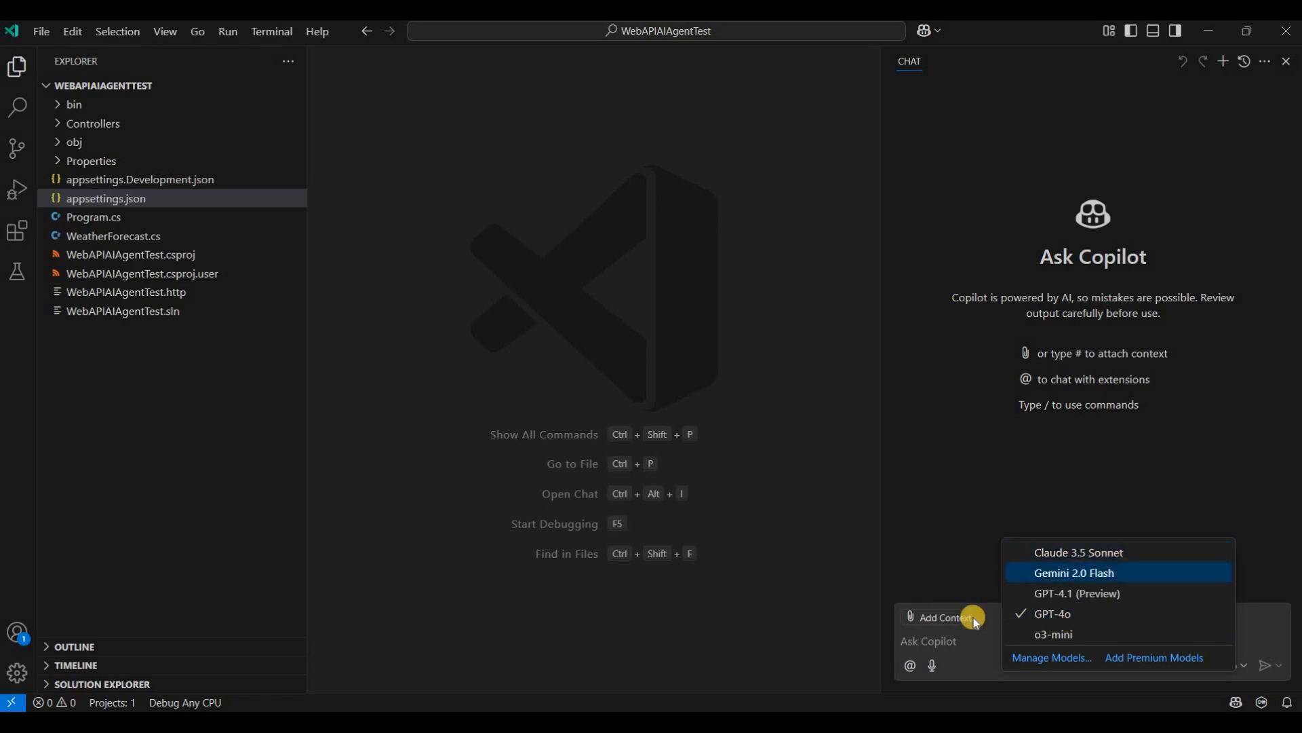
{"action": "left_click", "coordinate": [926, 641]}
{"action": "type", "text": "Add jwt auth to my project with login and register endpoints"}
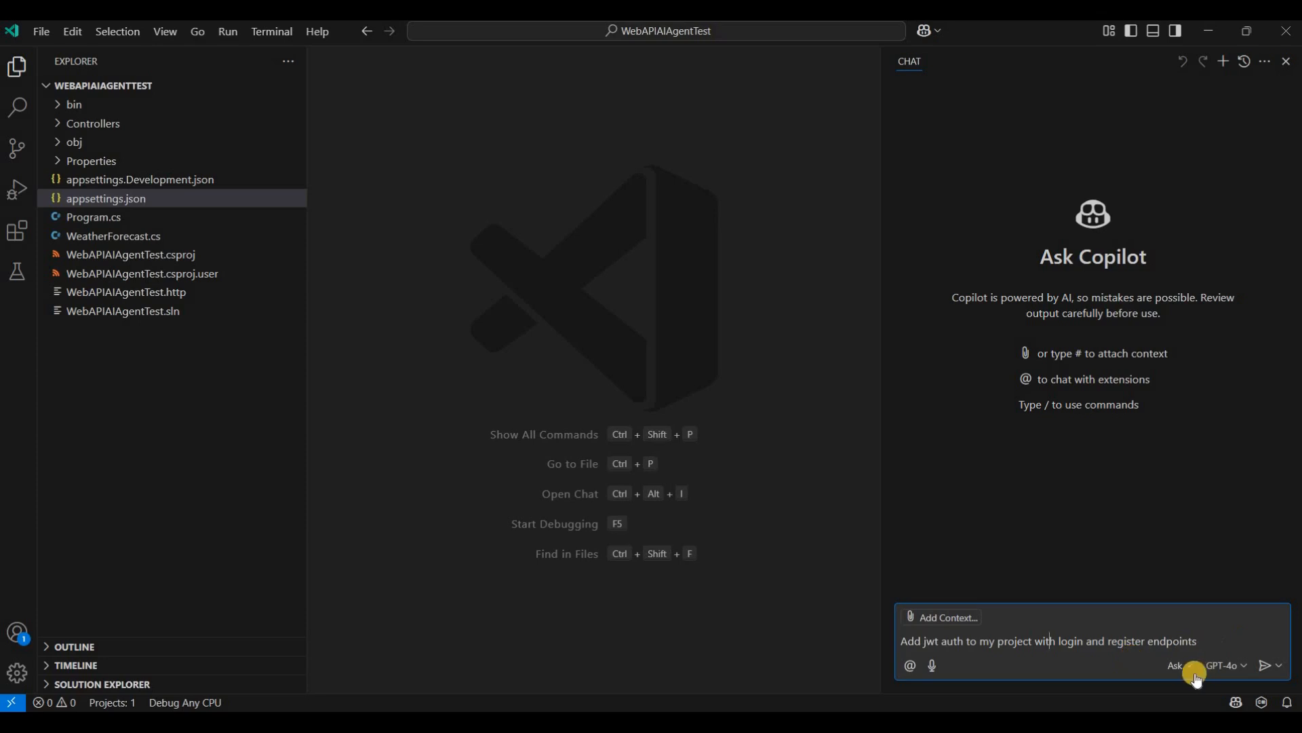
Switch the chat to Agent mode and send the JWT auth request to Copilot.
{"action": "left_click", "coordinate": [1172, 663]}
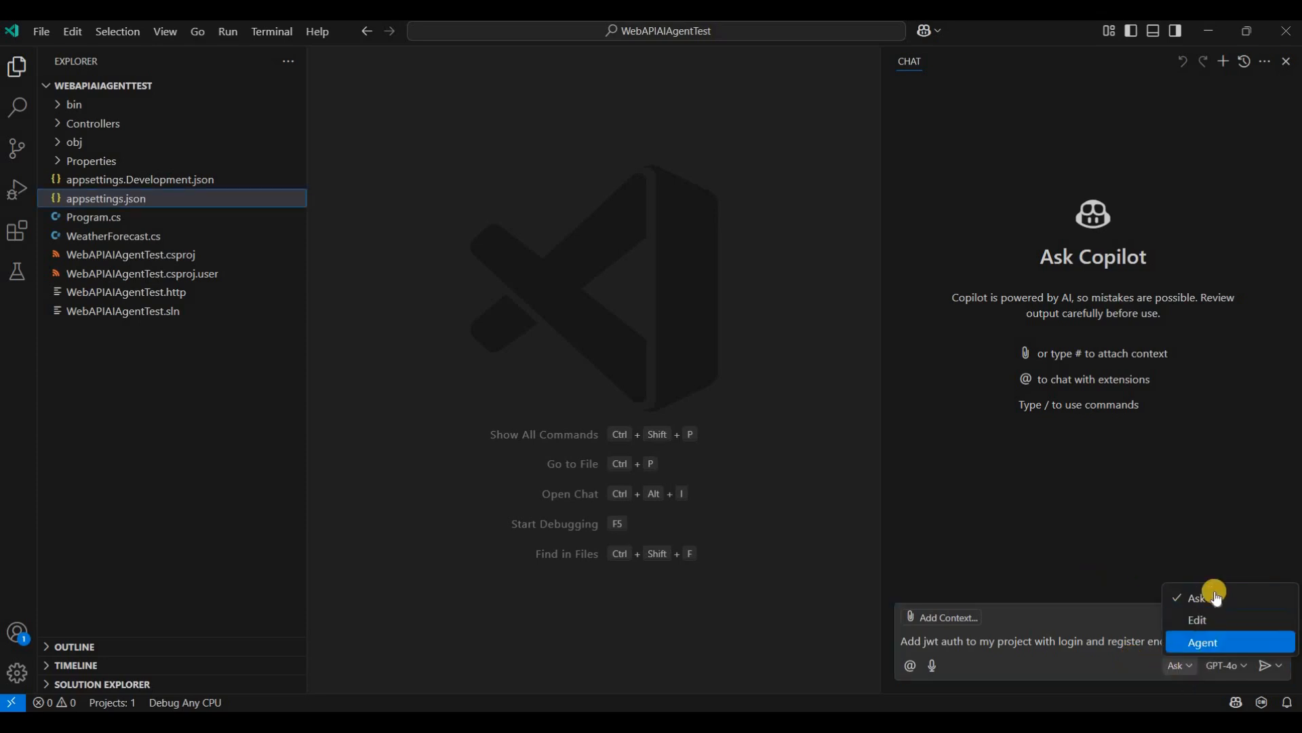
{"action": "left_click", "coordinate": [1208, 641]}
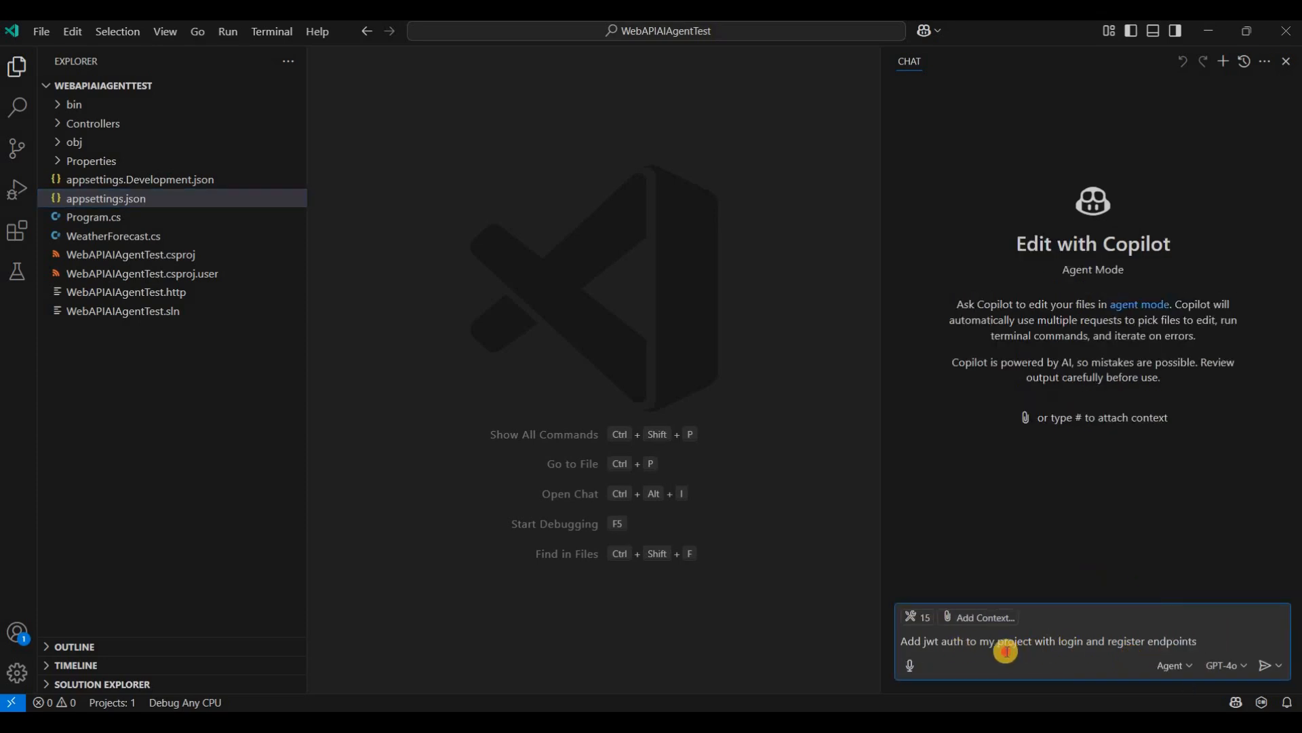
{"action": "left_click", "coordinate": [1266, 666]}
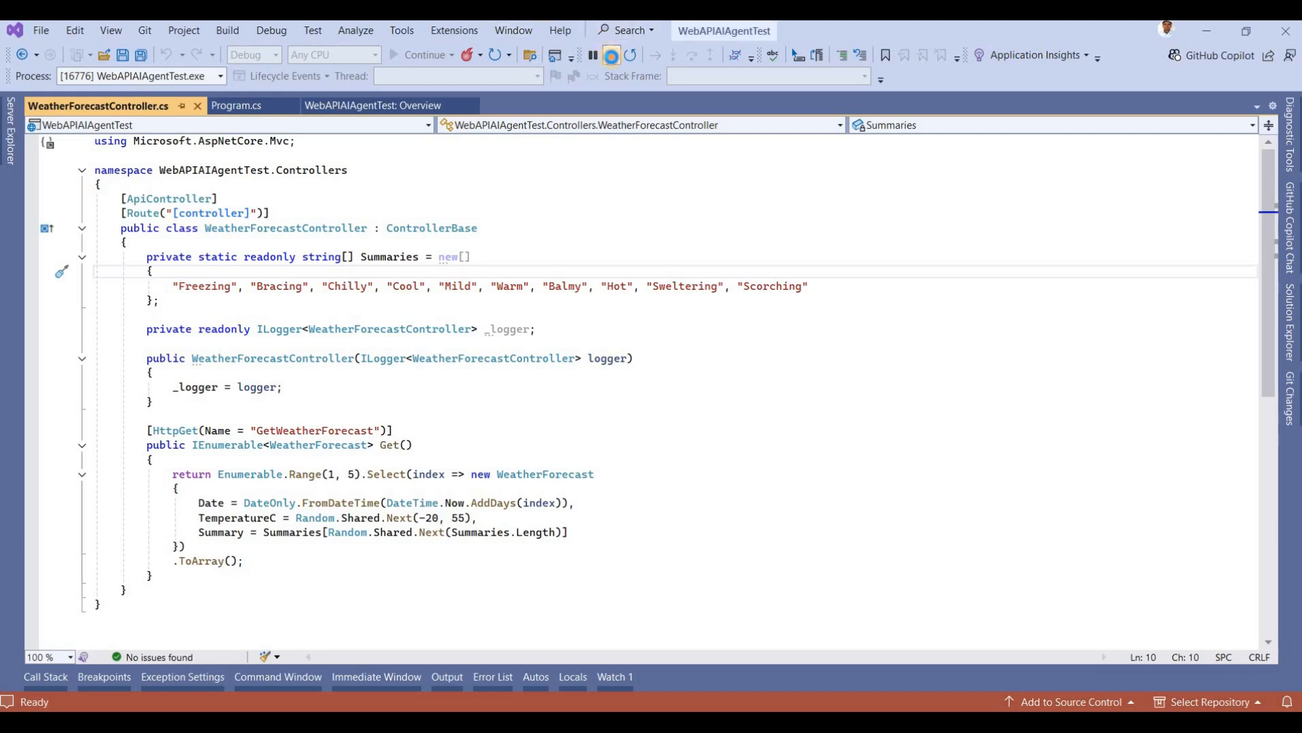
Stop the debug session in Visual Studio, minimize and restore it, then return to the chat.
{"action": "left_click", "coordinate": [610, 55]}
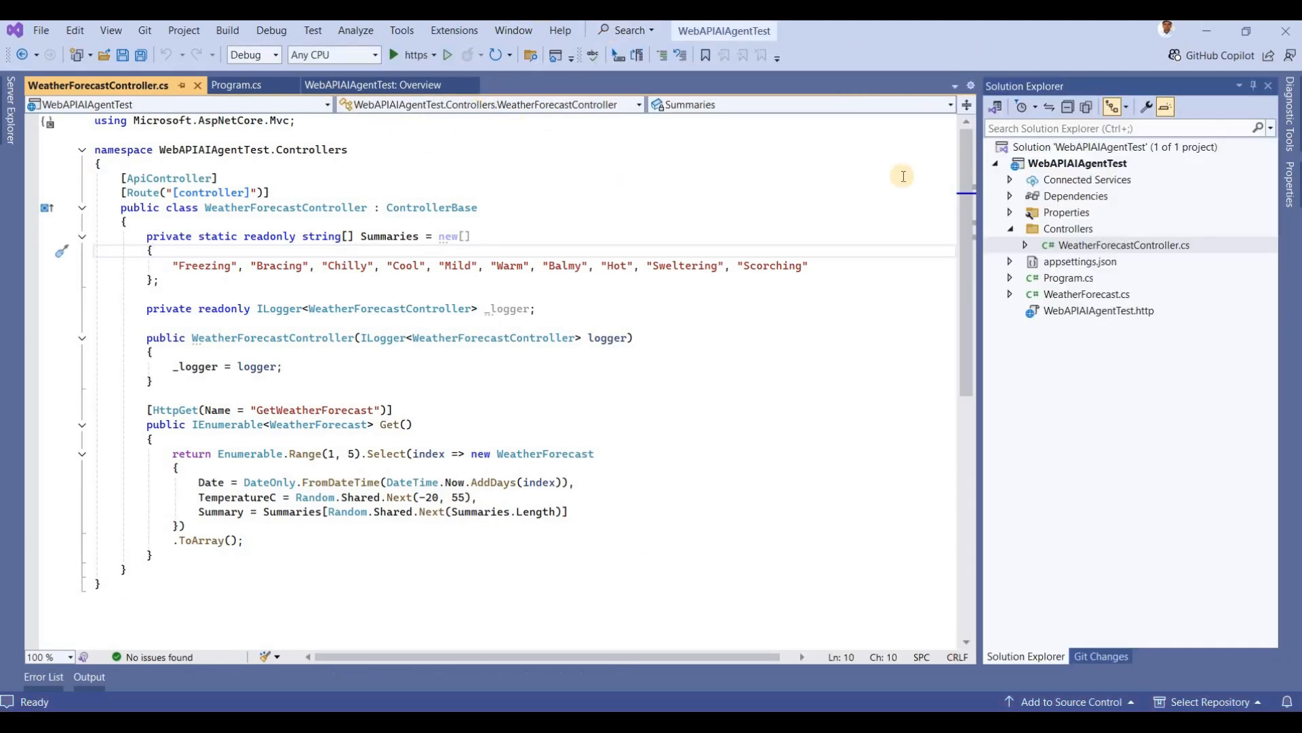
{"action": "left_click", "coordinate": [1213, 34]}
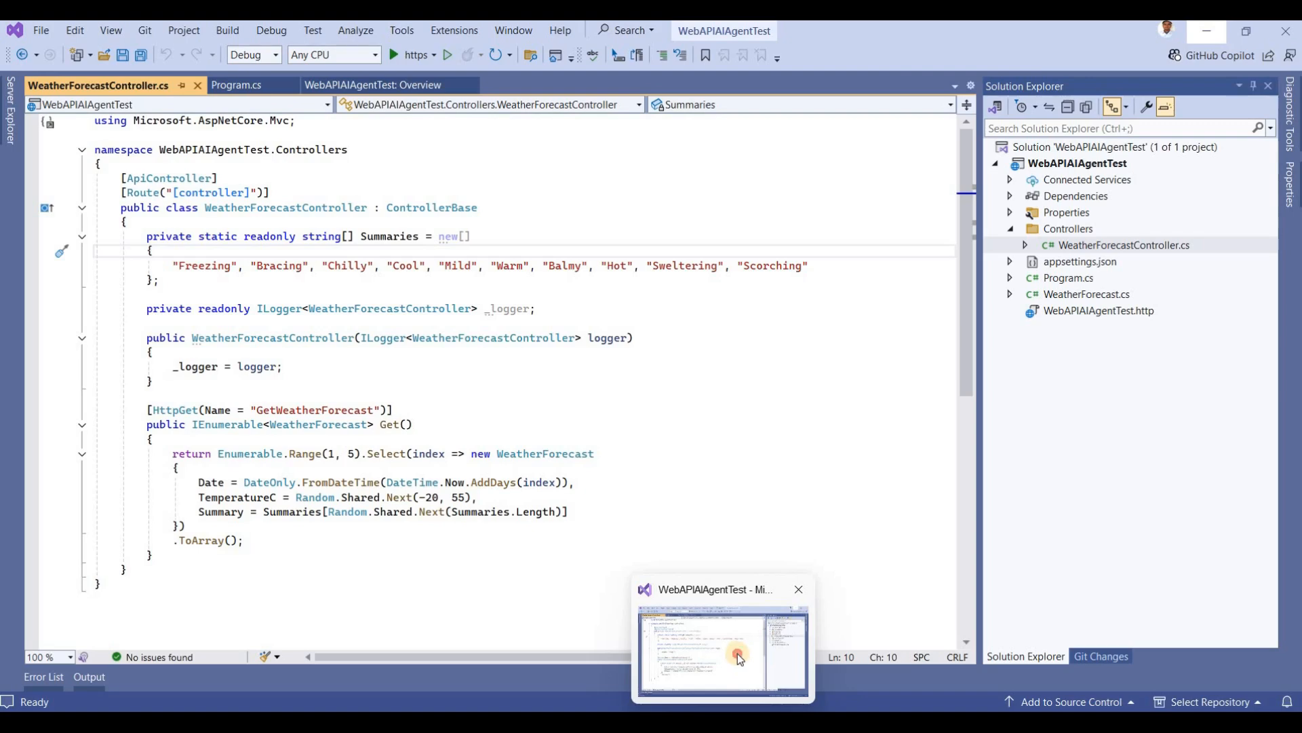
{"action": "left_click", "coordinate": [738, 654]}
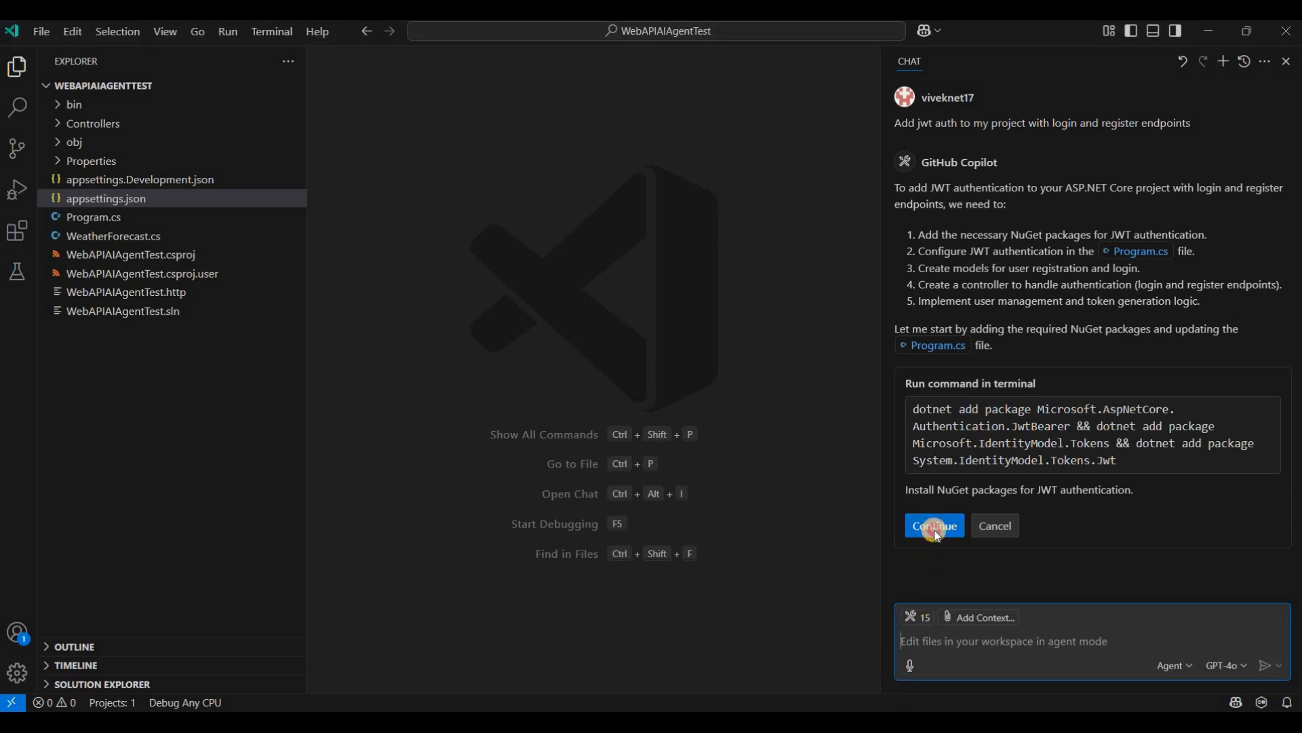
Approve the JWT package install command, review the added Program.cs code and keep Copilot's edits.
{"action": "left_click", "coordinate": [934, 527]}
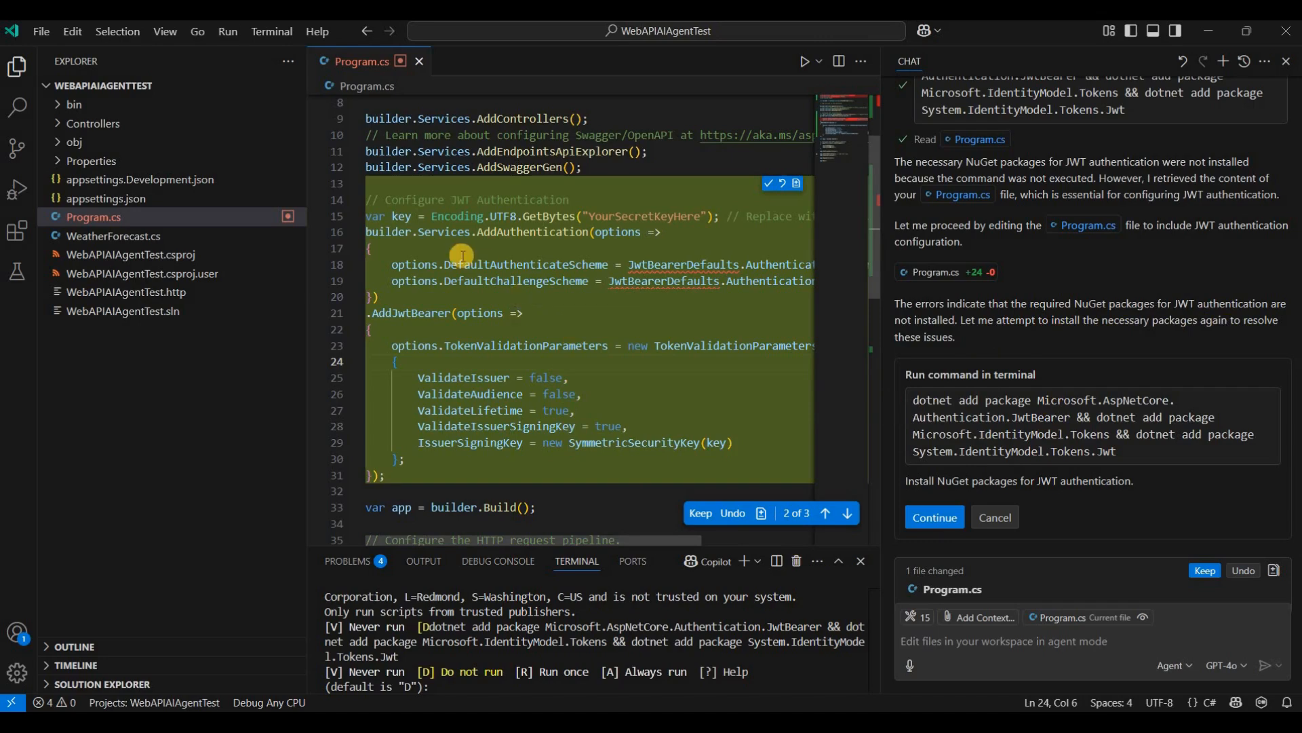
{"action": "left_click", "coordinate": [474, 201]}
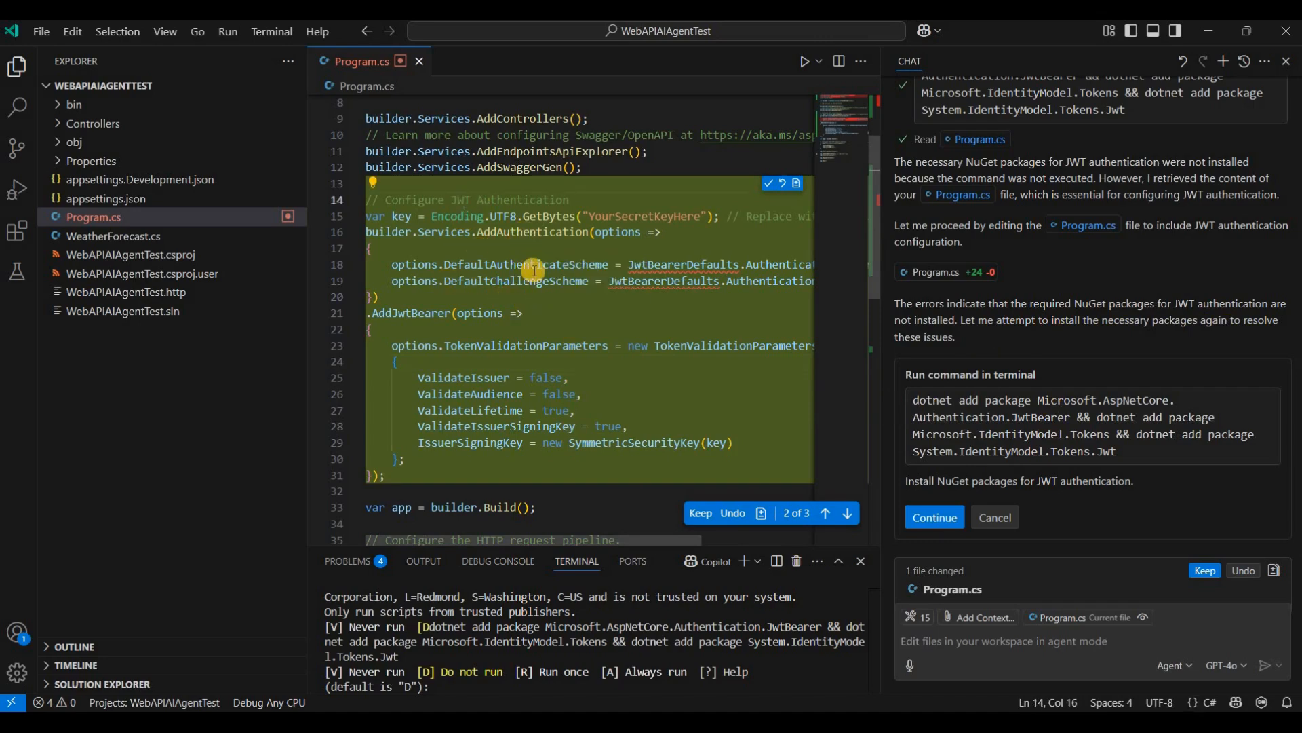
{"action": "scroll", "coordinate": [407, 173], "scroll_direction": "up", "scroll_amount": 1}
{"action": "scroll", "coordinate": [566, 277], "scroll_direction": "down", "scroll_amount": 1}
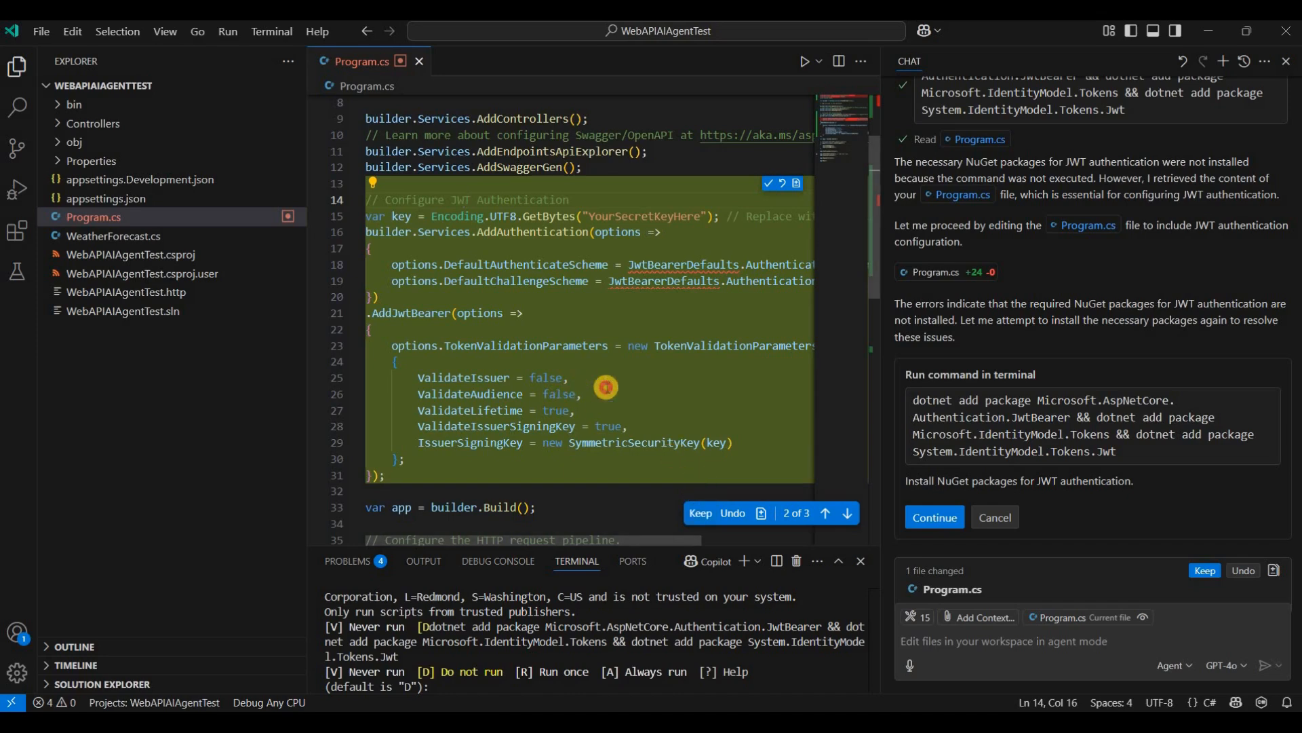
{"action": "left_click", "coordinate": [605, 388]}
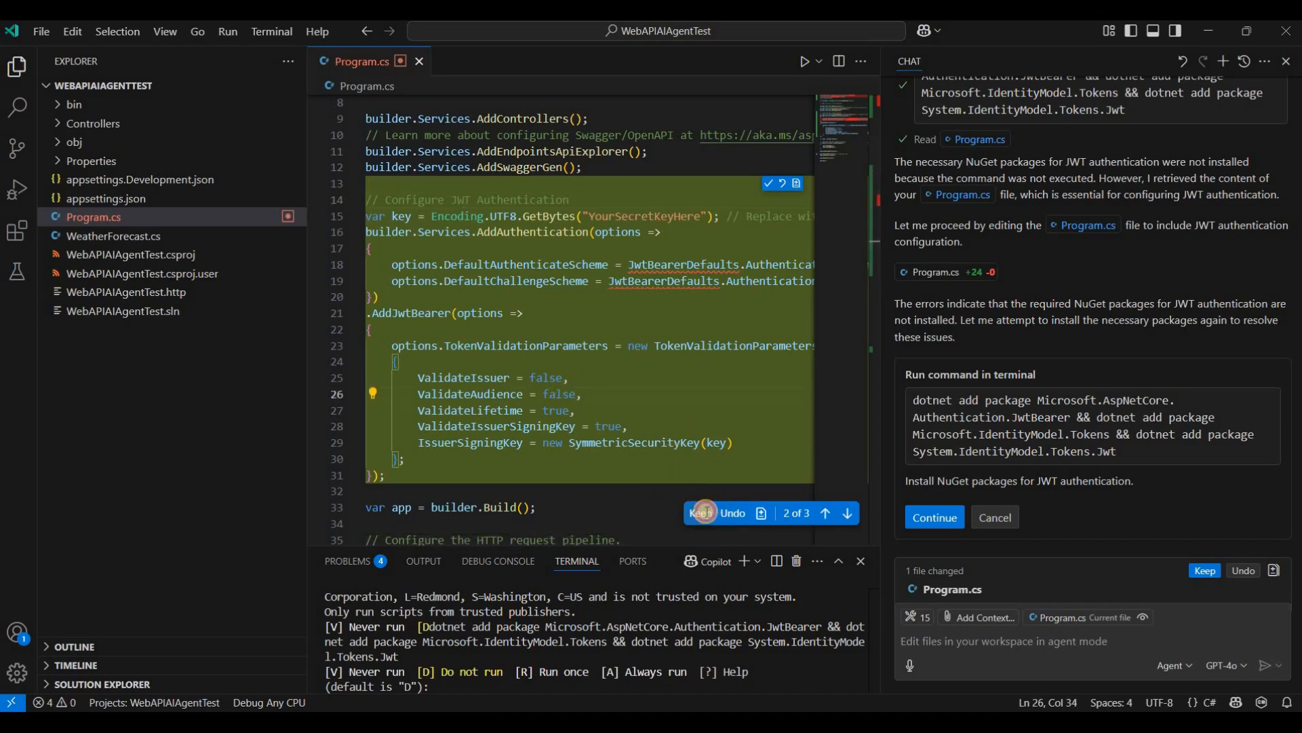
{"action": "left_click", "coordinate": [702, 512]}
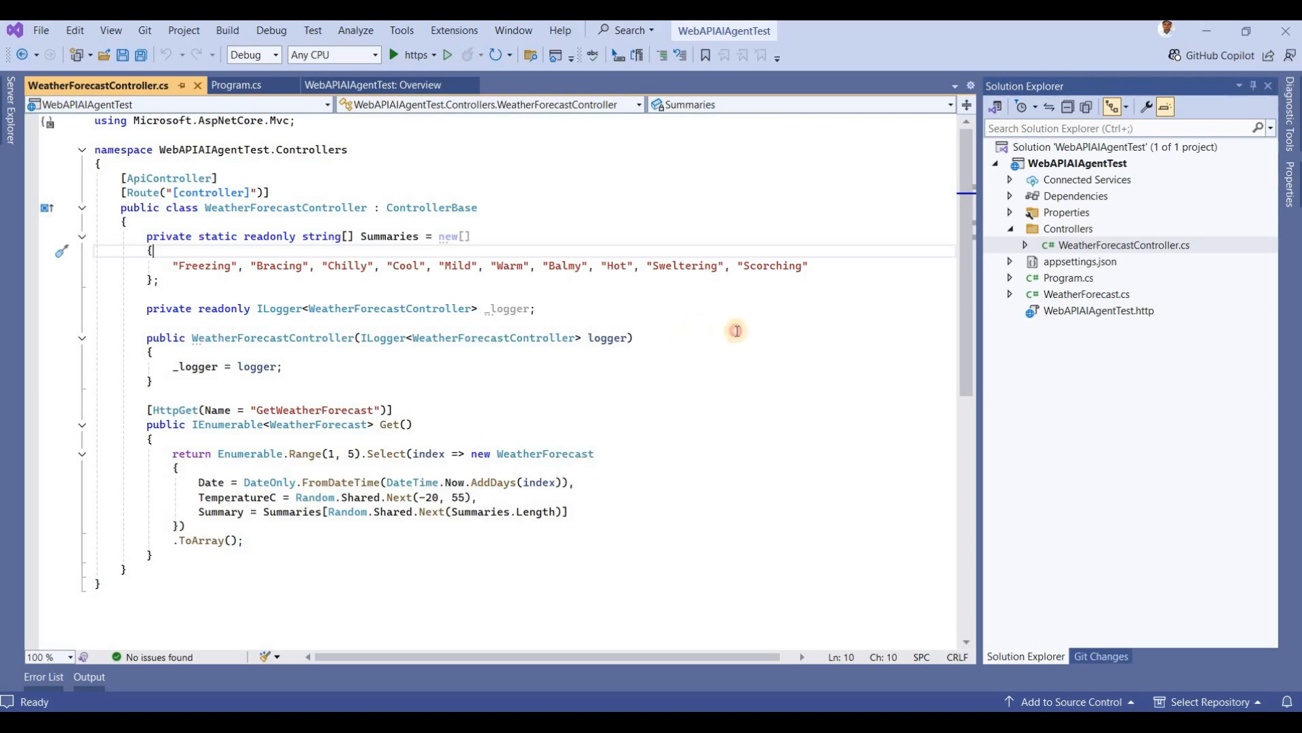
Review the AddJwtBearer setup and unresolved IdentityModel using lines in Program.cs.
{"action": "left_click", "coordinate": [1068, 278]}
{"action": "left_click", "coordinate": [506, 382]}
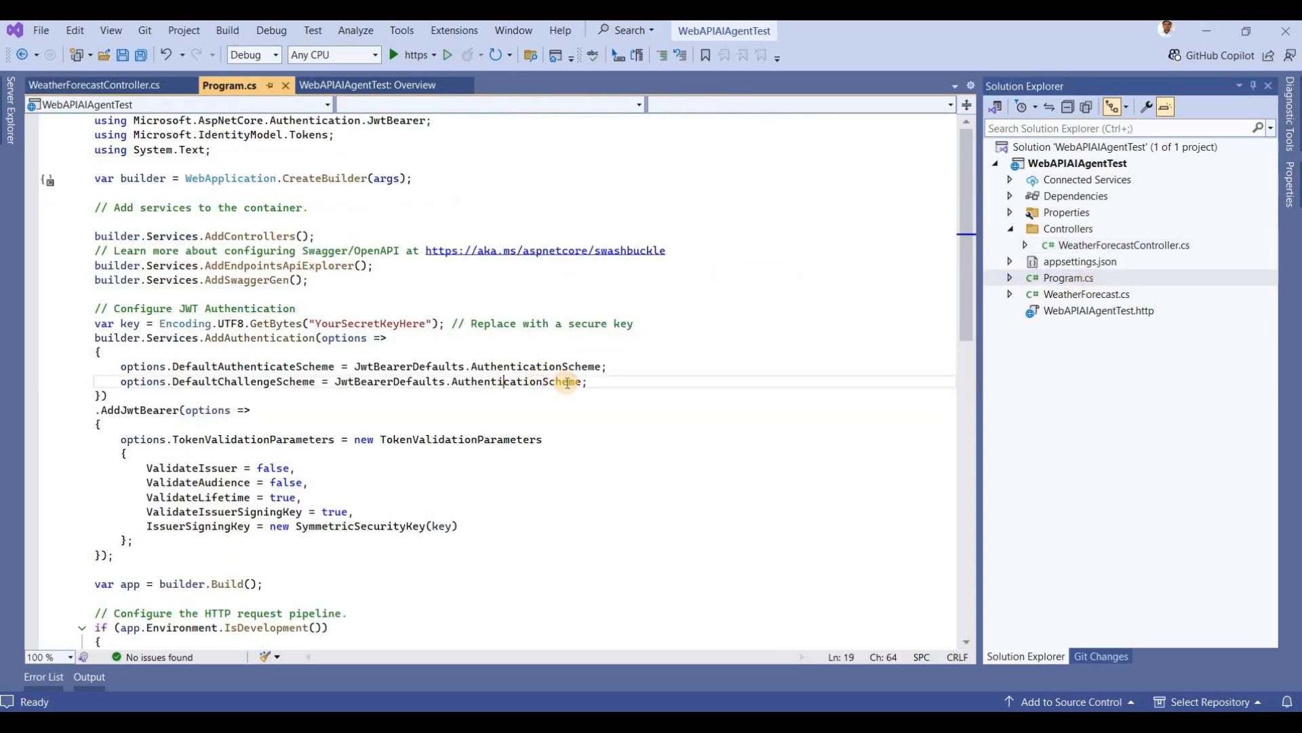
{"action": "left_click_drag", "start_coordinate": [133, 541], "coordinate": [173, 367]}
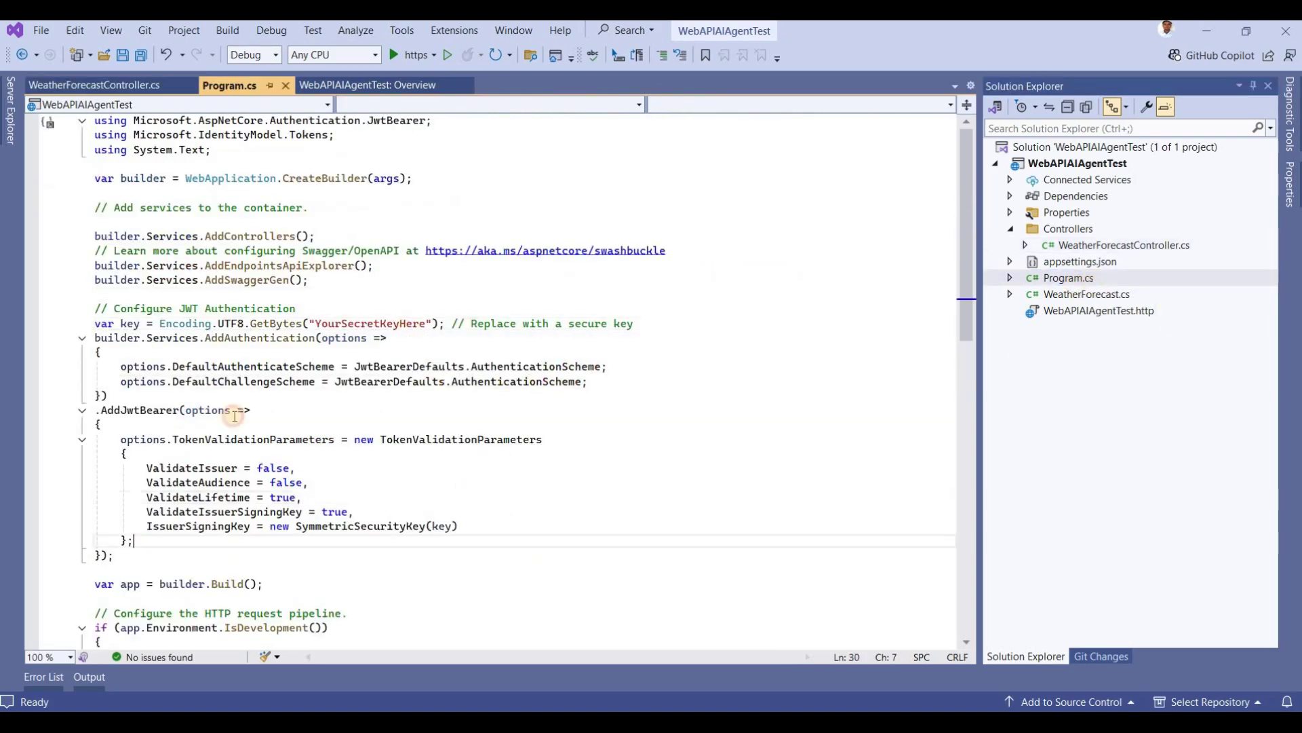
{"action": "left_click", "coordinate": [298, 375]}
{"action": "left_click", "coordinate": [582, 381]}
{"action": "key", "text": "Down"}
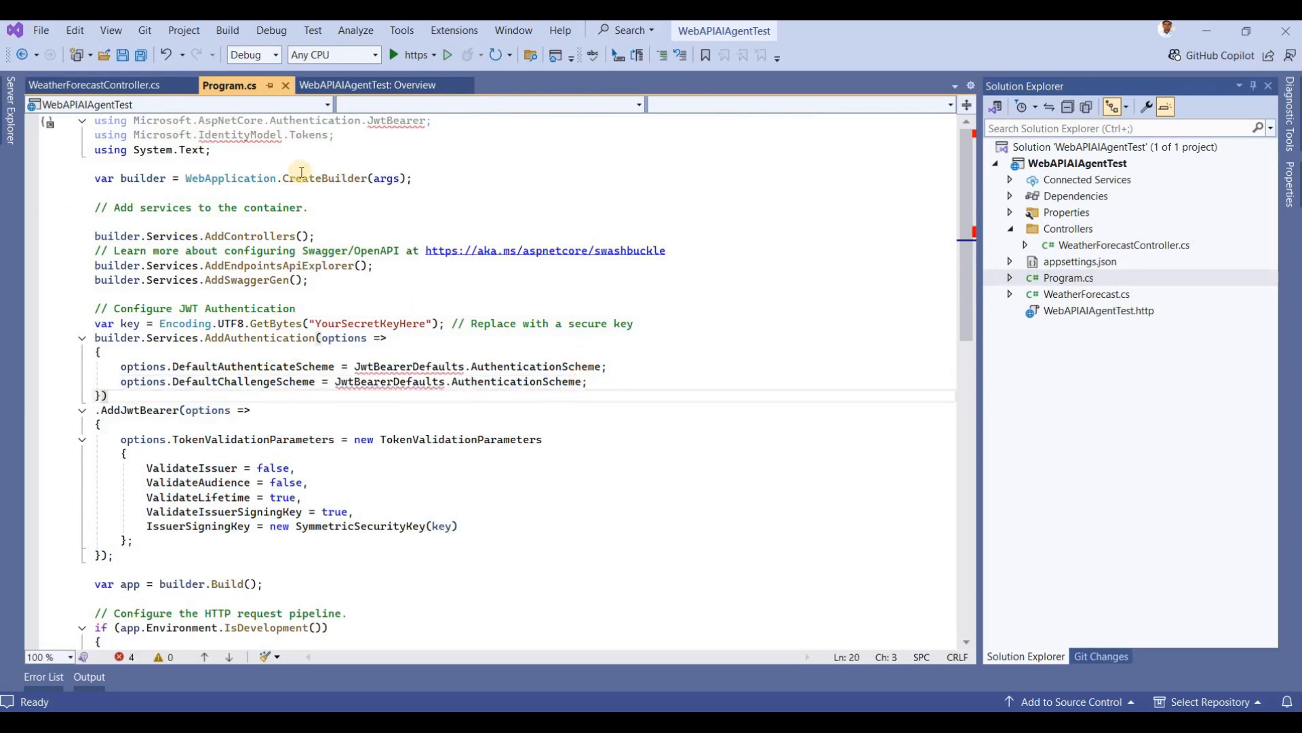
{"action": "left_click", "coordinate": [416, 181]}
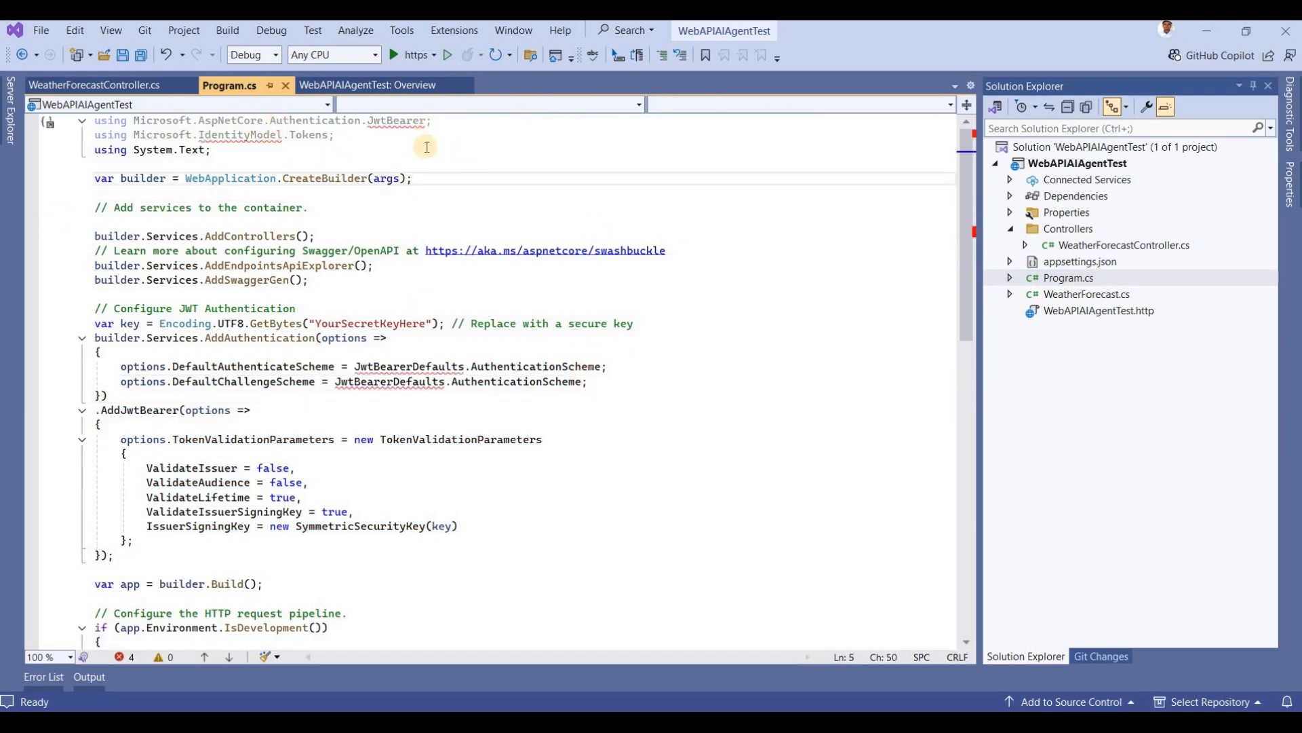
{"action": "left_click", "coordinate": [399, 136]}
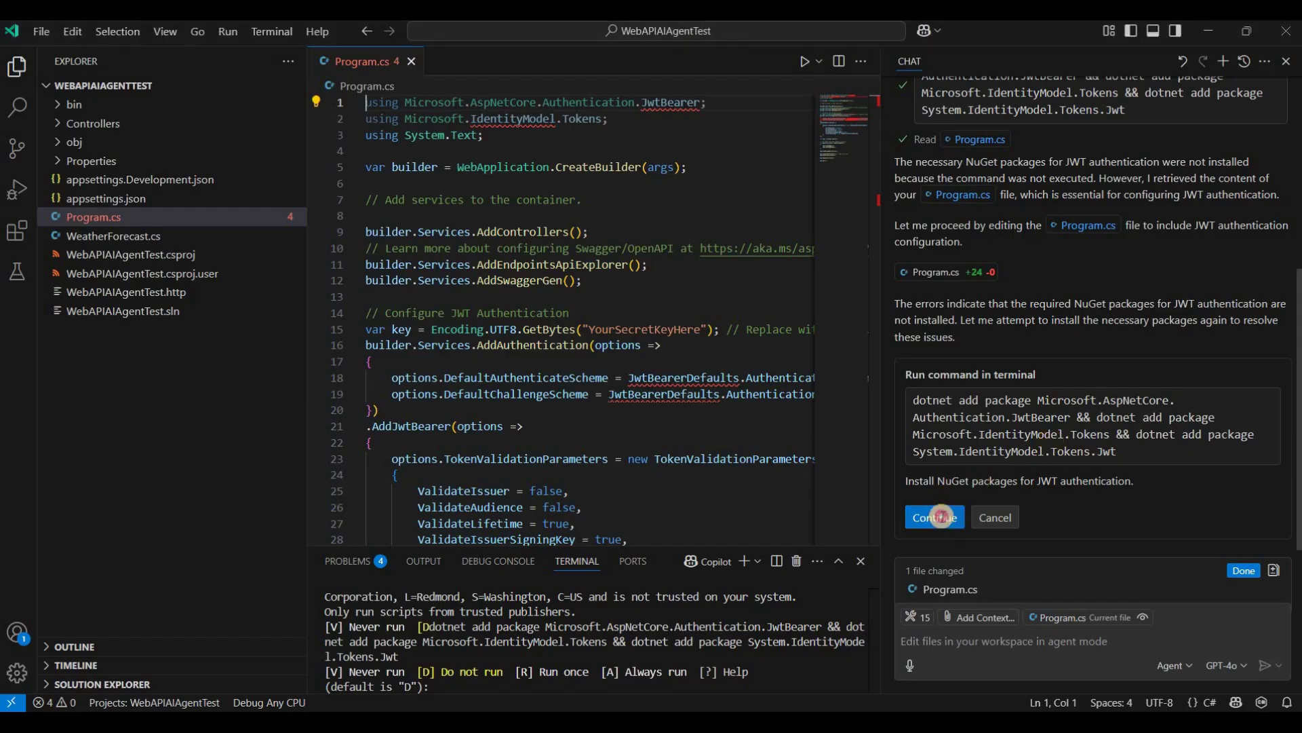
Let Copilot rerun the JwtBearer install command, then view the WebAPIAIAgentTest project file.
{"action": "left_click", "coordinate": [939, 517]}
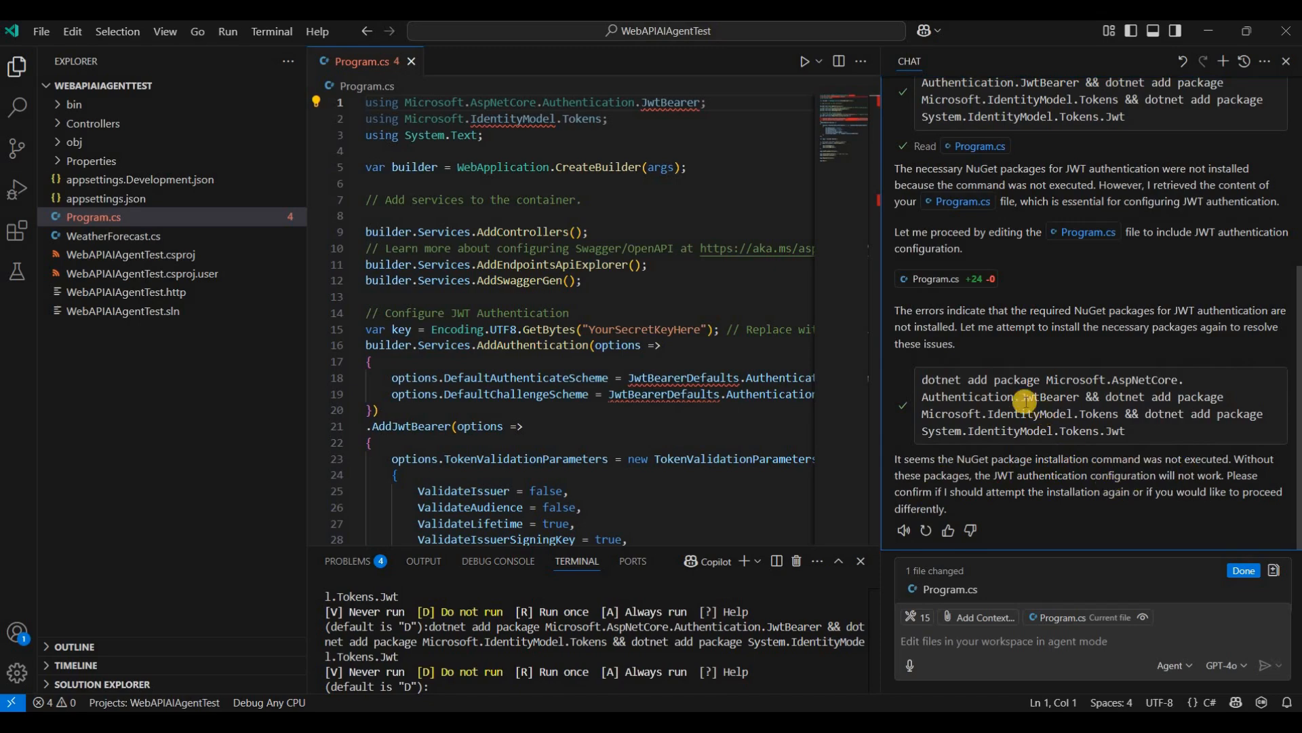
{"action": "double_click", "coordinate": [1096, 383]}
{"action": "double_click", "coordinate": [1048, 398]}
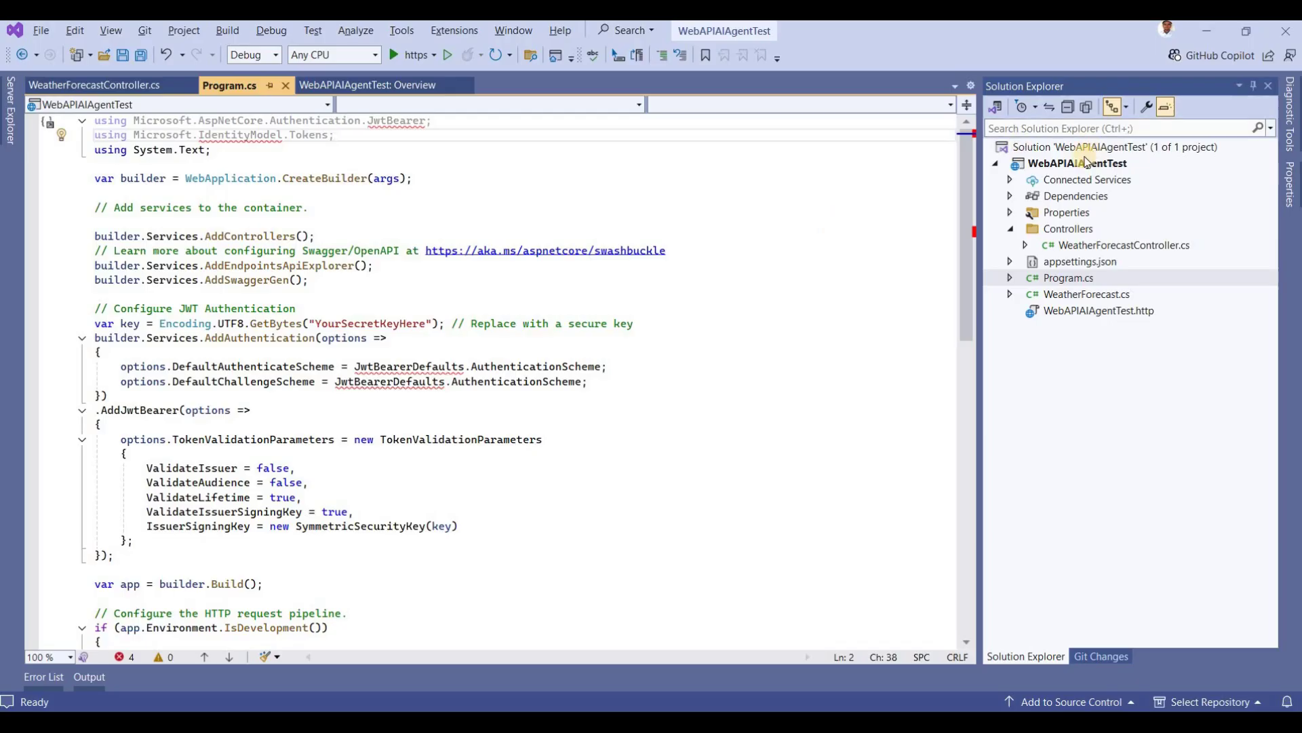
{"action": "left_click", "coordinate": [1085, 163]}
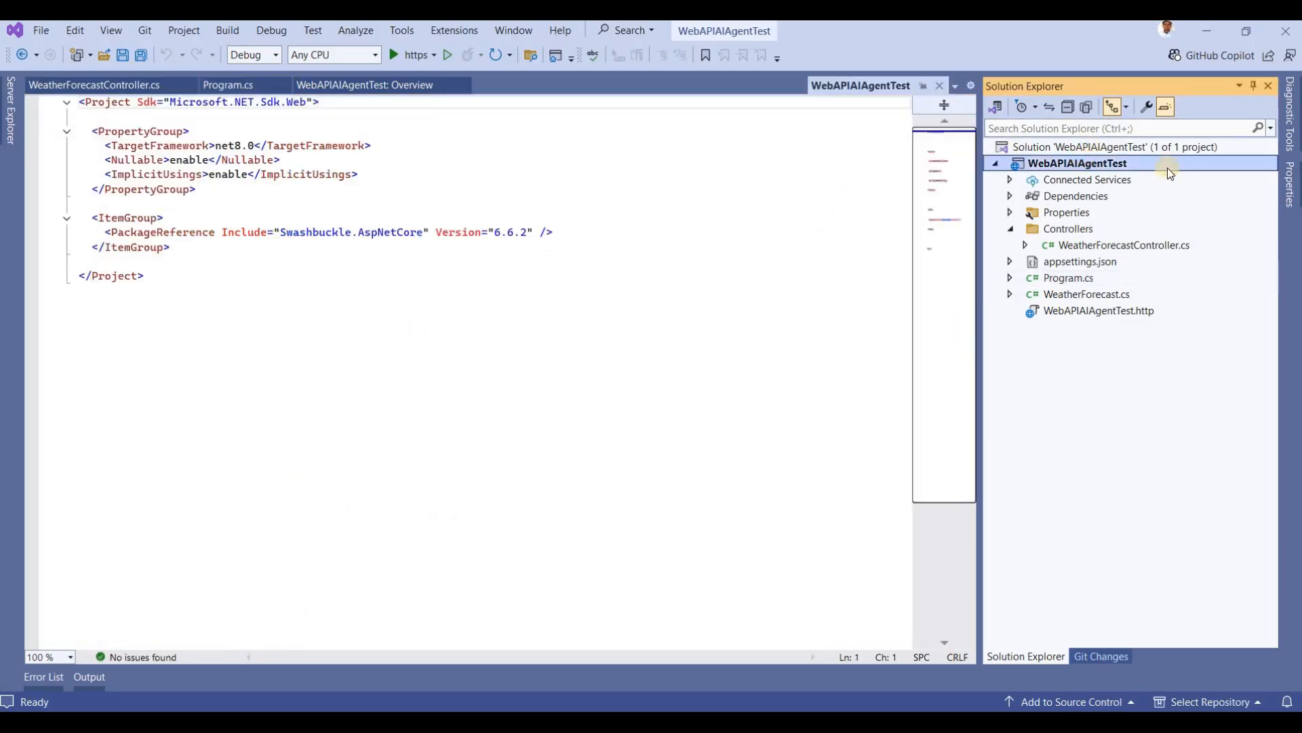
Install Microsoft.AspNetCore.Authentication.JwtBearer 9.0.4 via NuGet, accepting the license; it fails for net8.0.
{"action": "right_click", "coordinate": [1034, 164]}
{"action": "key", "text": "Escape"}
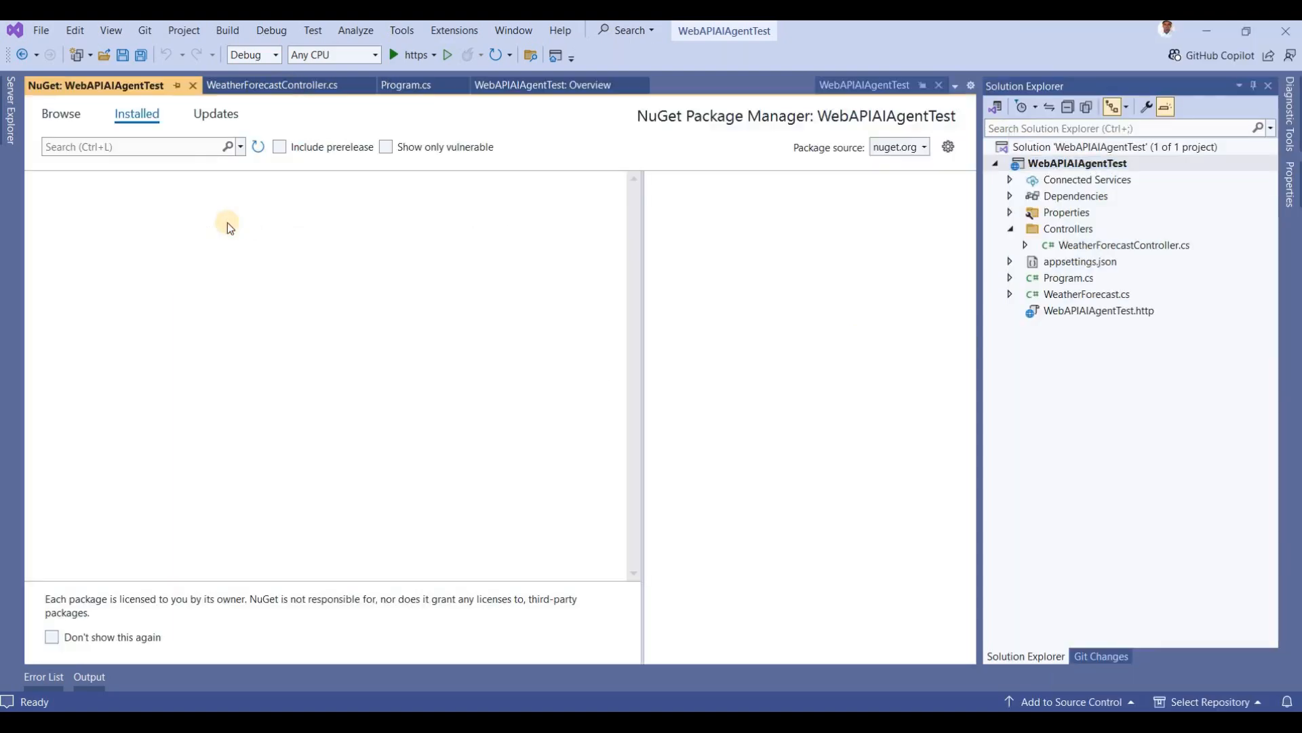
{"action": "left_click", "coordinate": [61, 114]}
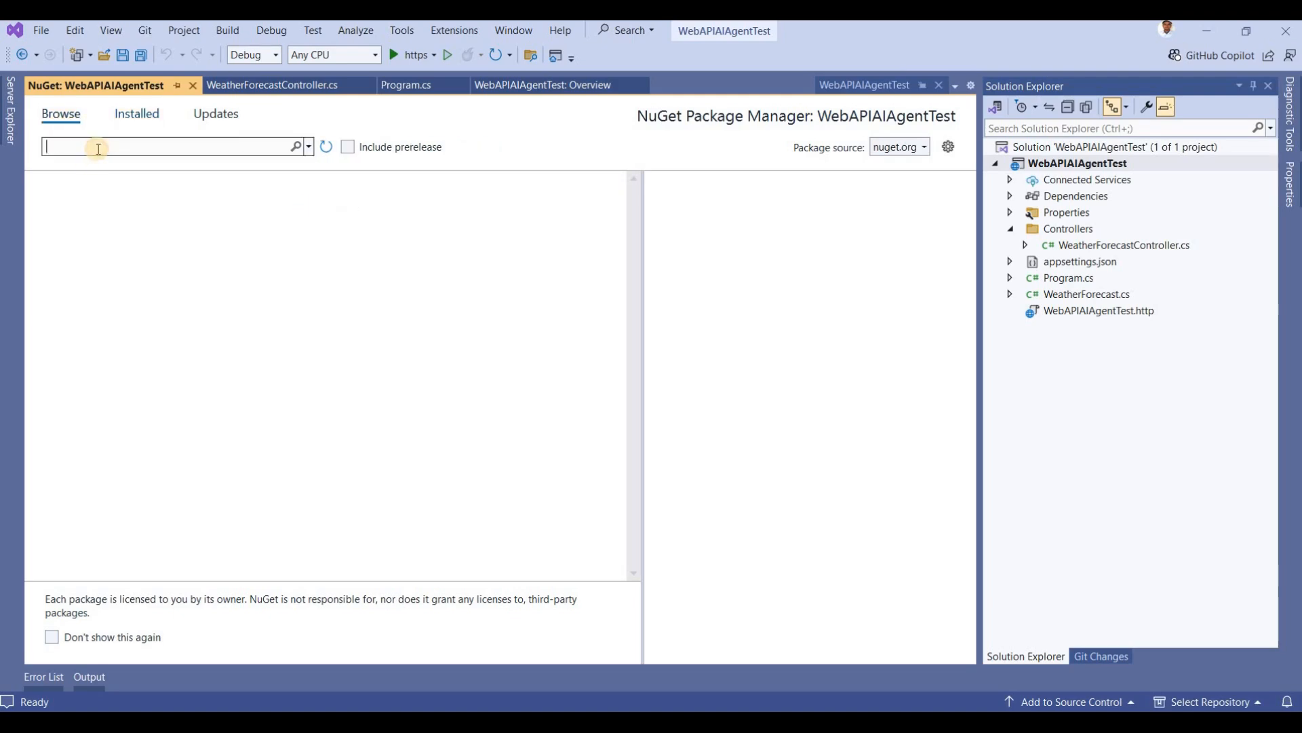
{"action": "type", "text": "JwtBearer"}
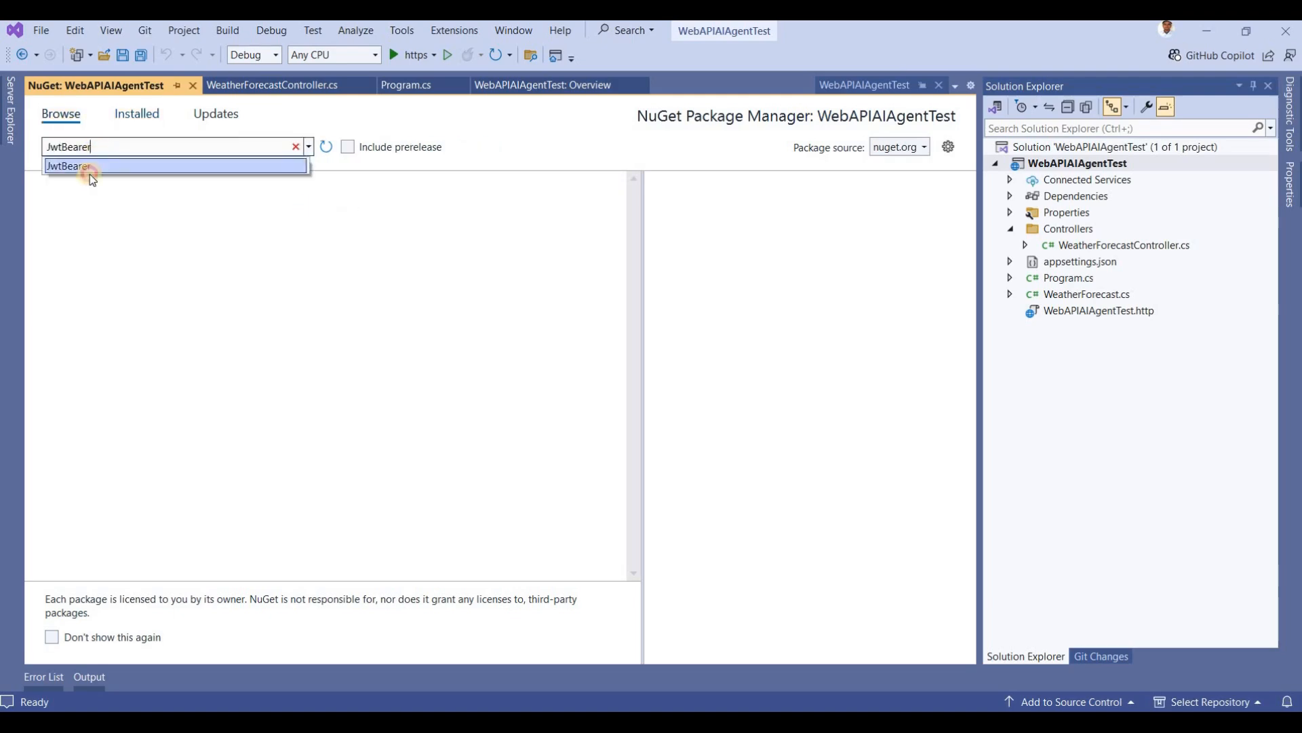
{"action": "left_click", "coordinate": [88, 169]}
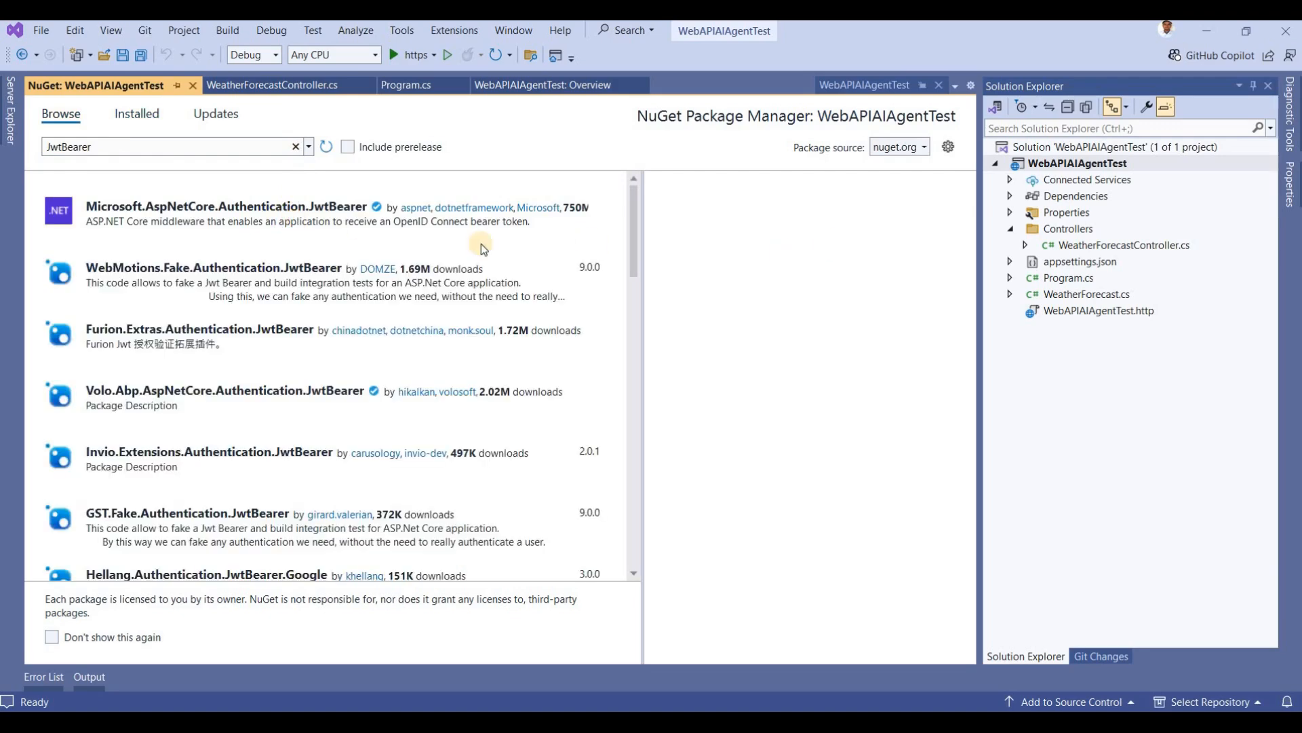
{"action": "left_click", "coordinate": [479, 244]}
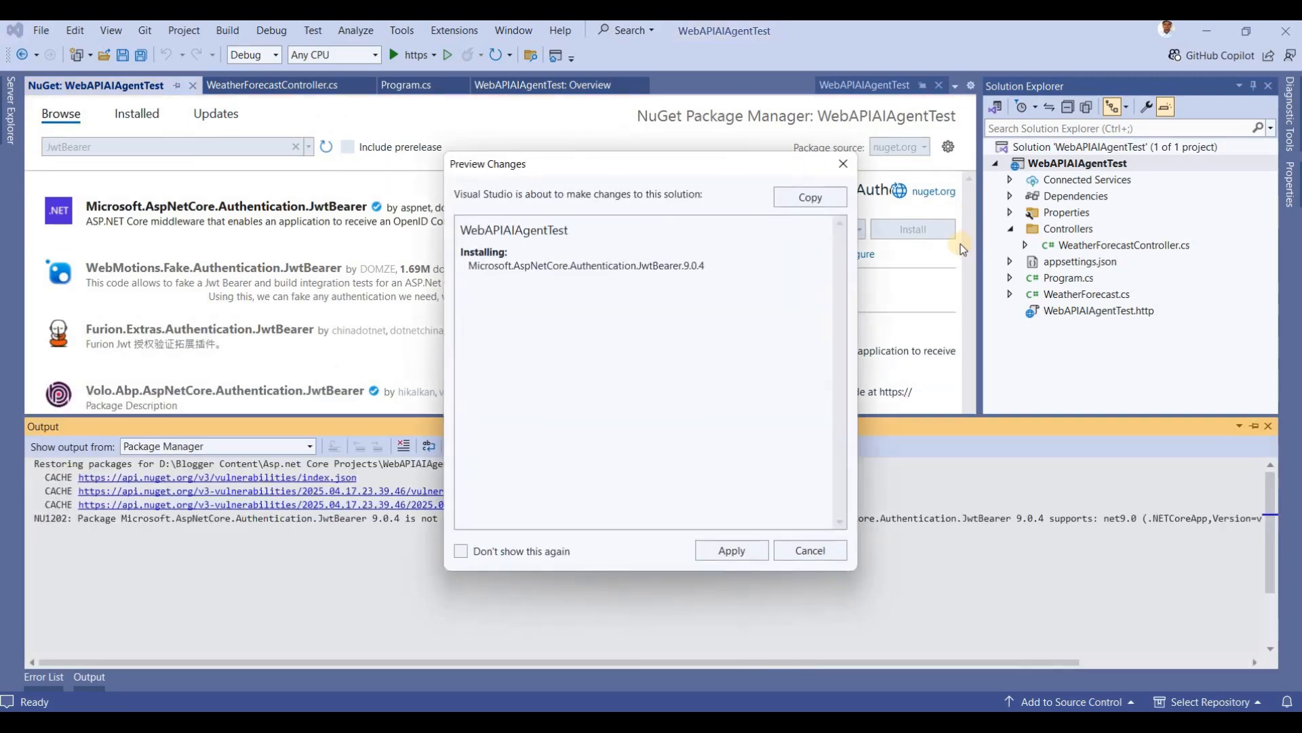
{"action": "left_click", "coordinate": [734, 551]}
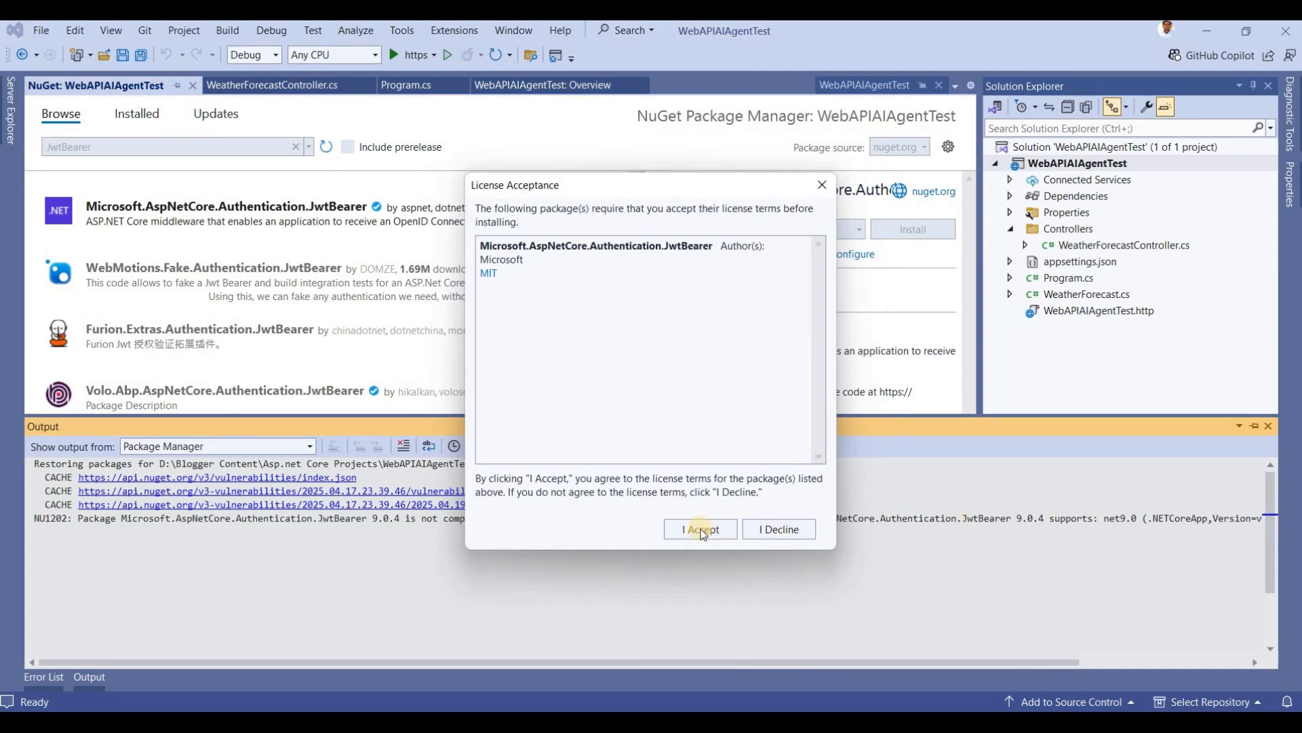
{"action": "left_click", "coordinate": [701, 530]}
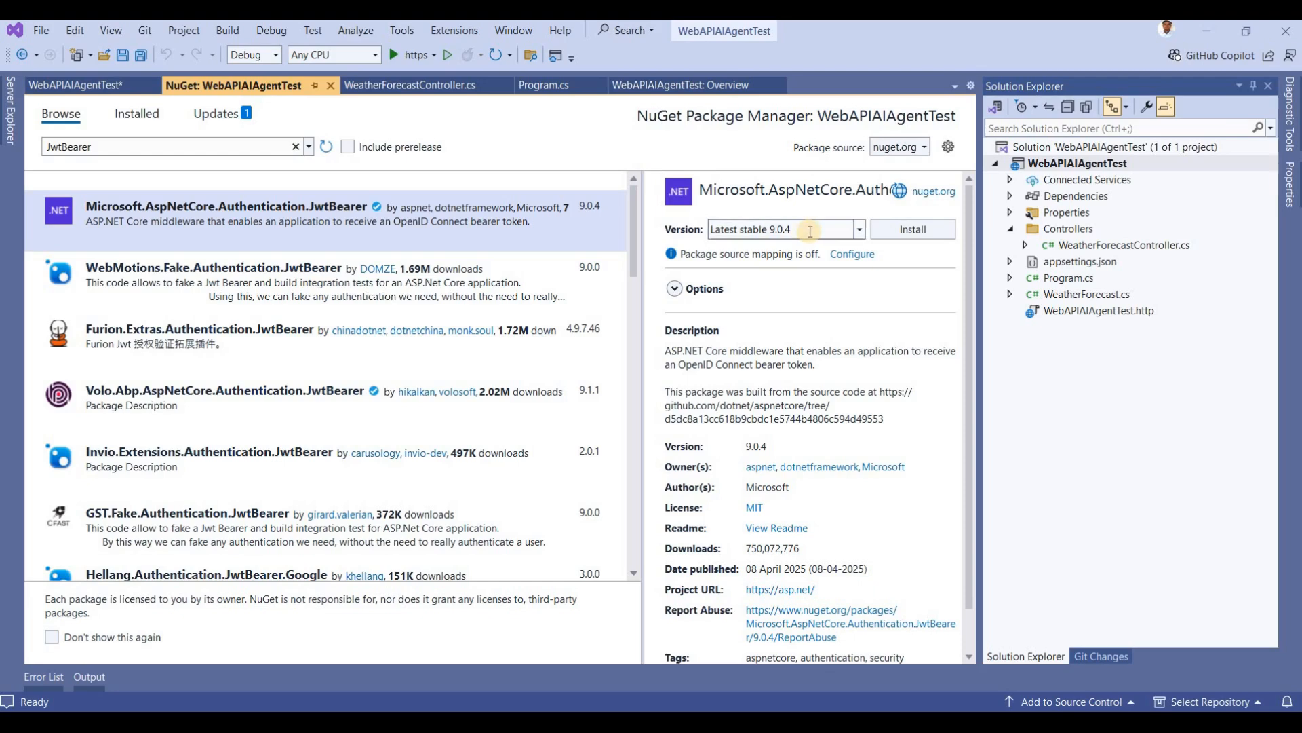
Install Microsoft.AspNetCore.Authentication.JwtBearer 8.0.15, applying changes and accepting the license.
{"action": "left_click", "coordinate": [861, 229]}
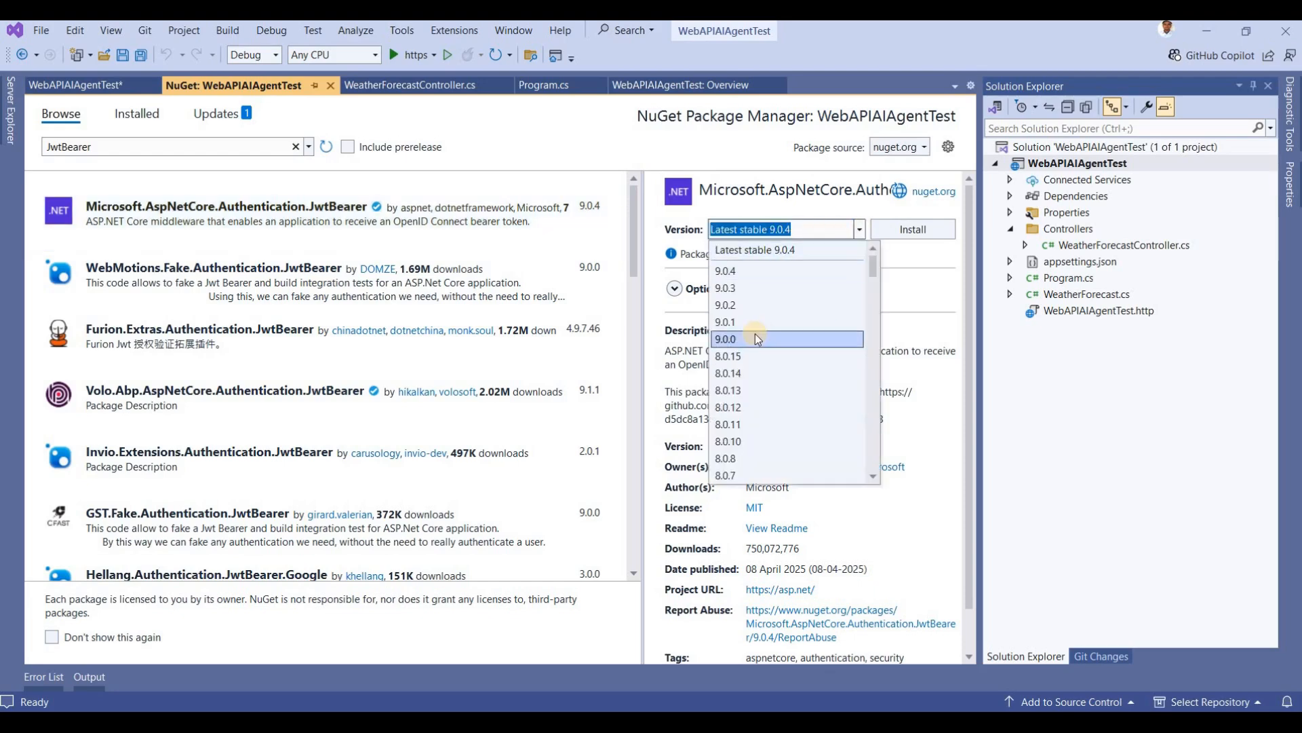
{"action": "left_click", "coordinate": [753, 356]}
{"action": "left_click", "coordinate": [923, 232]}
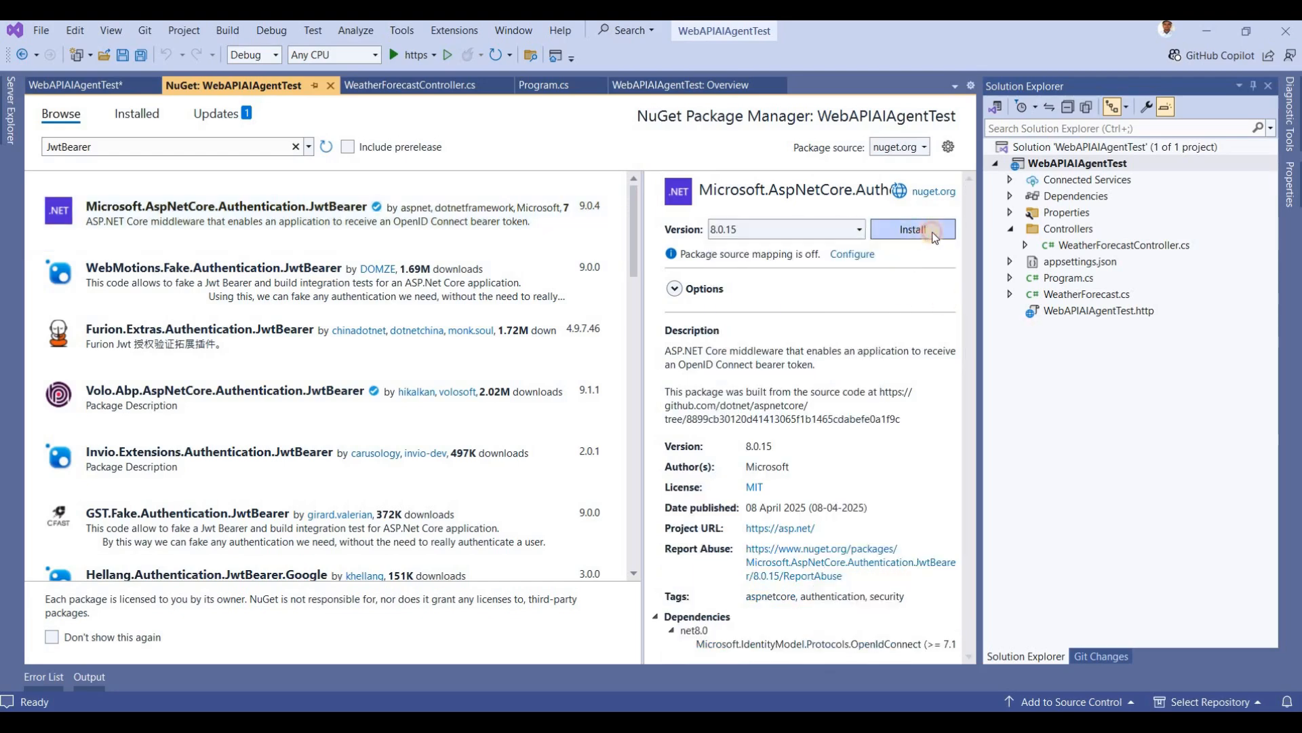
{"action": "left_click", "coordinate": [729, 551]}
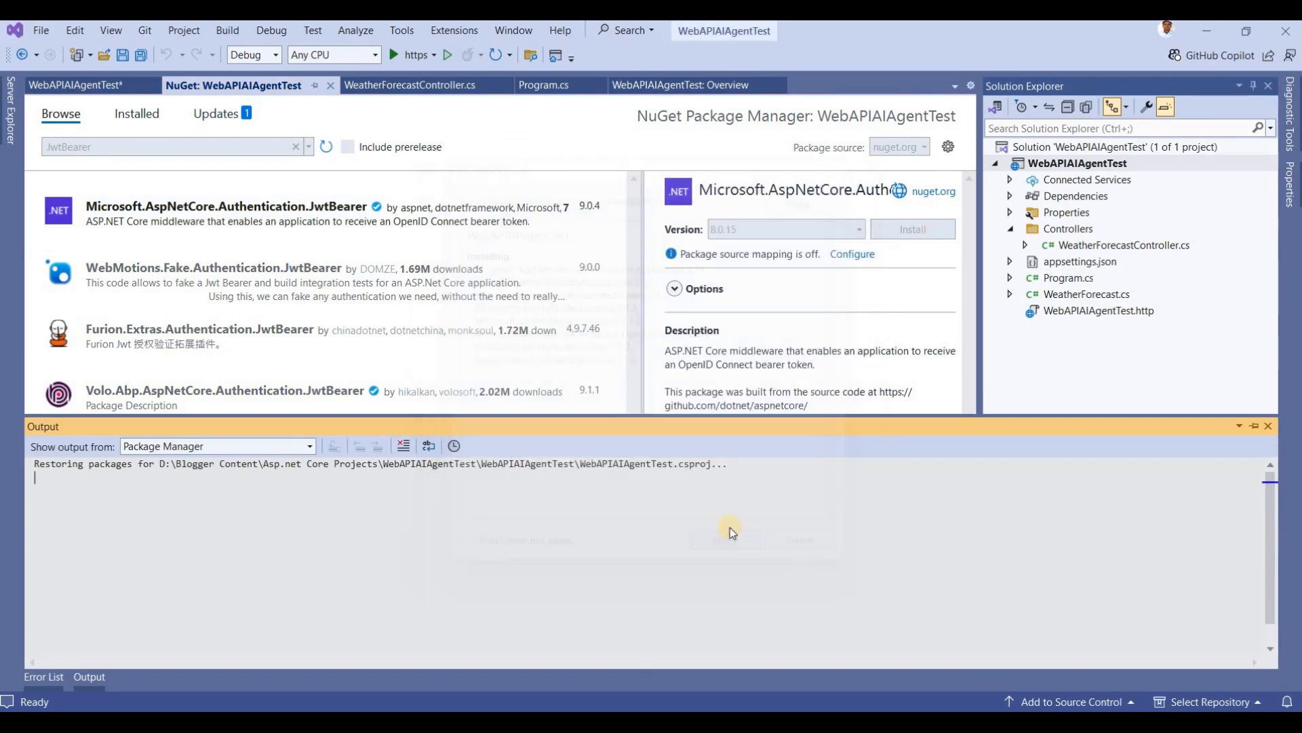
{"action": "left_click", "coordinate": [688, 532]}
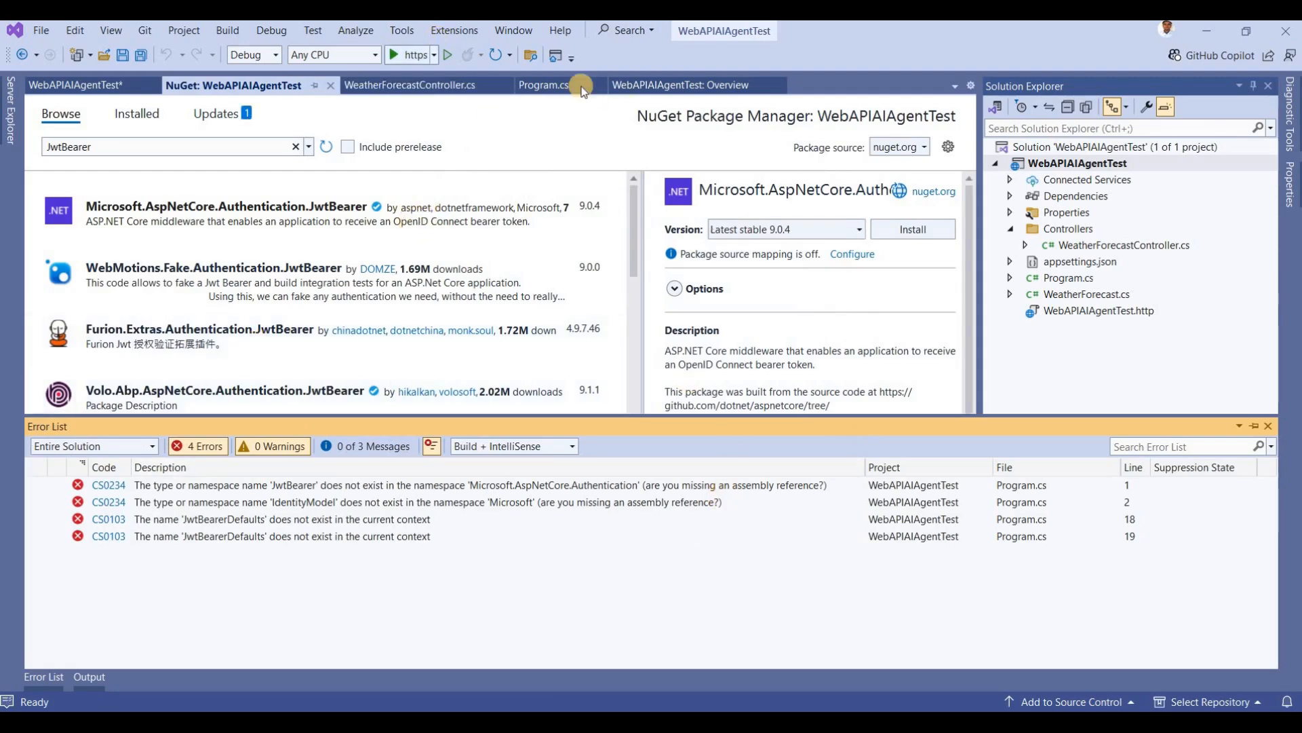
Return to Program.cs and build the WebAPIAIAgentTest project successfully.
{"action": "left_click", "coordinate": [542, 86]}
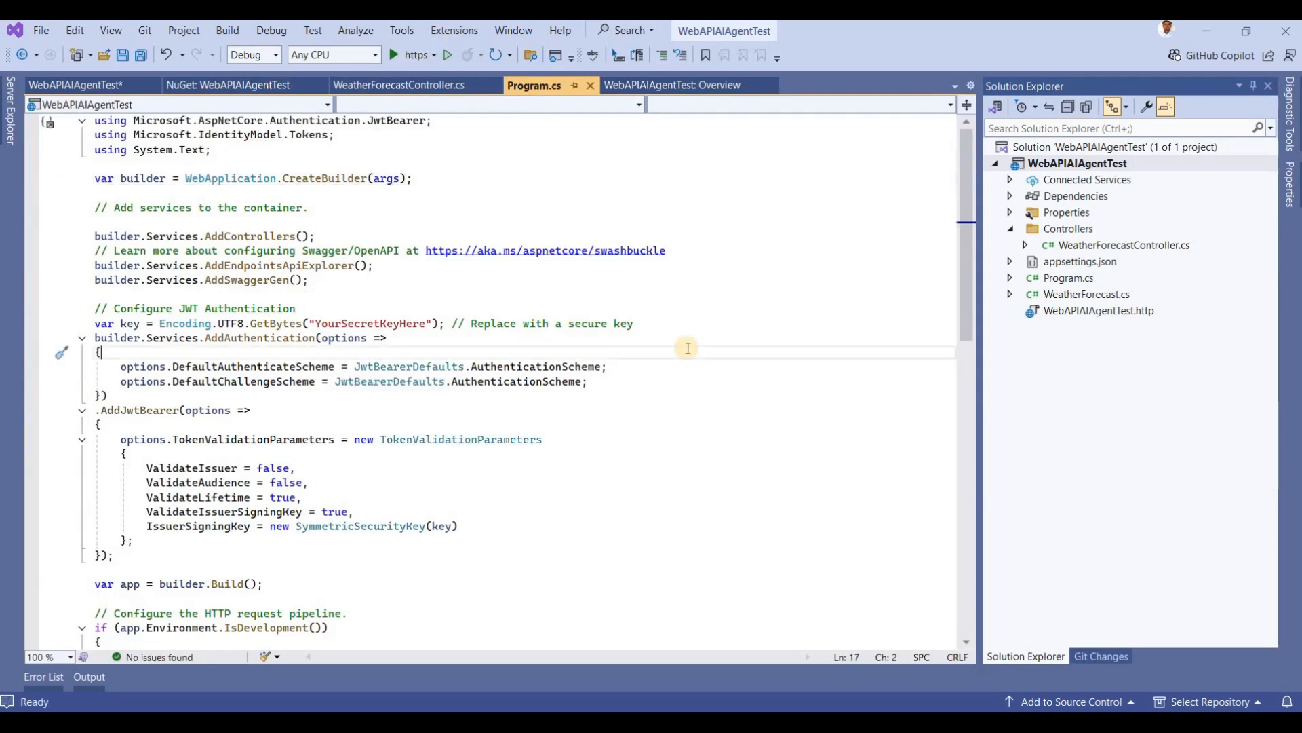
{"action": "left_click", "coordinate": [640, 301]}
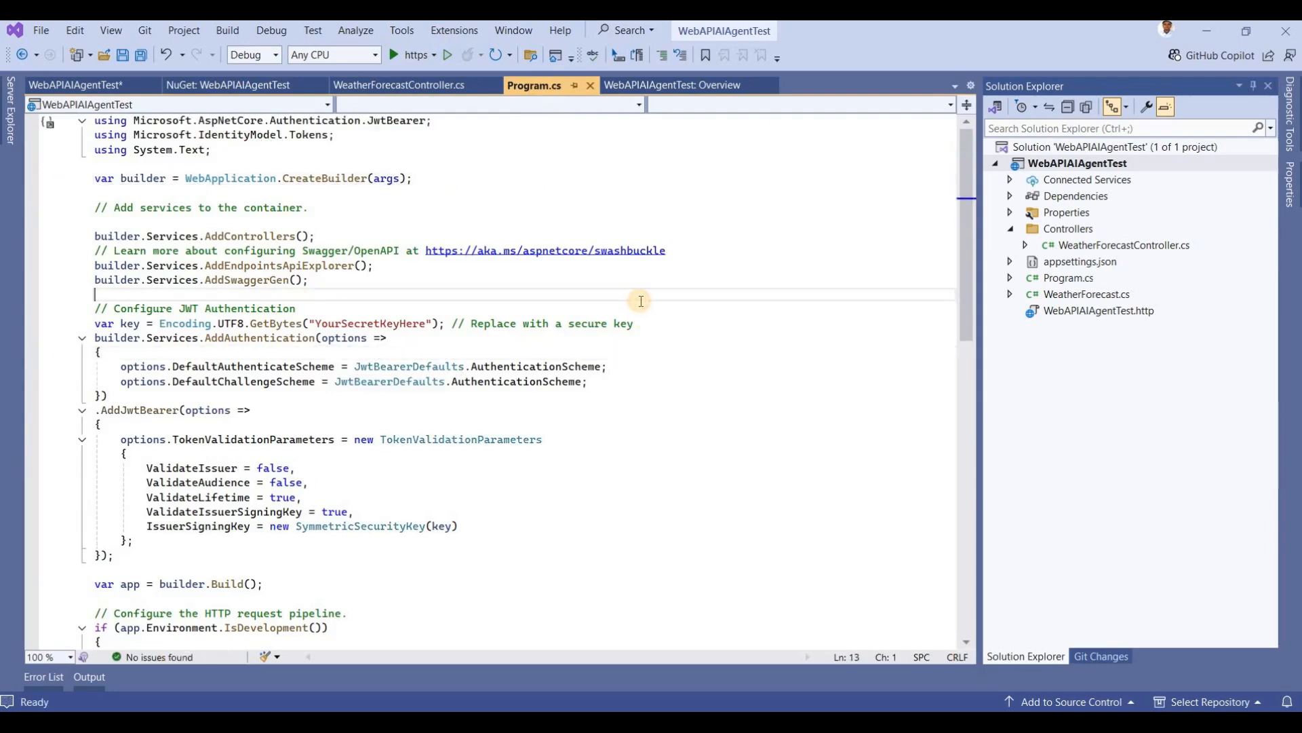
{"action": "key", "text": "ctrl+shift+b"}
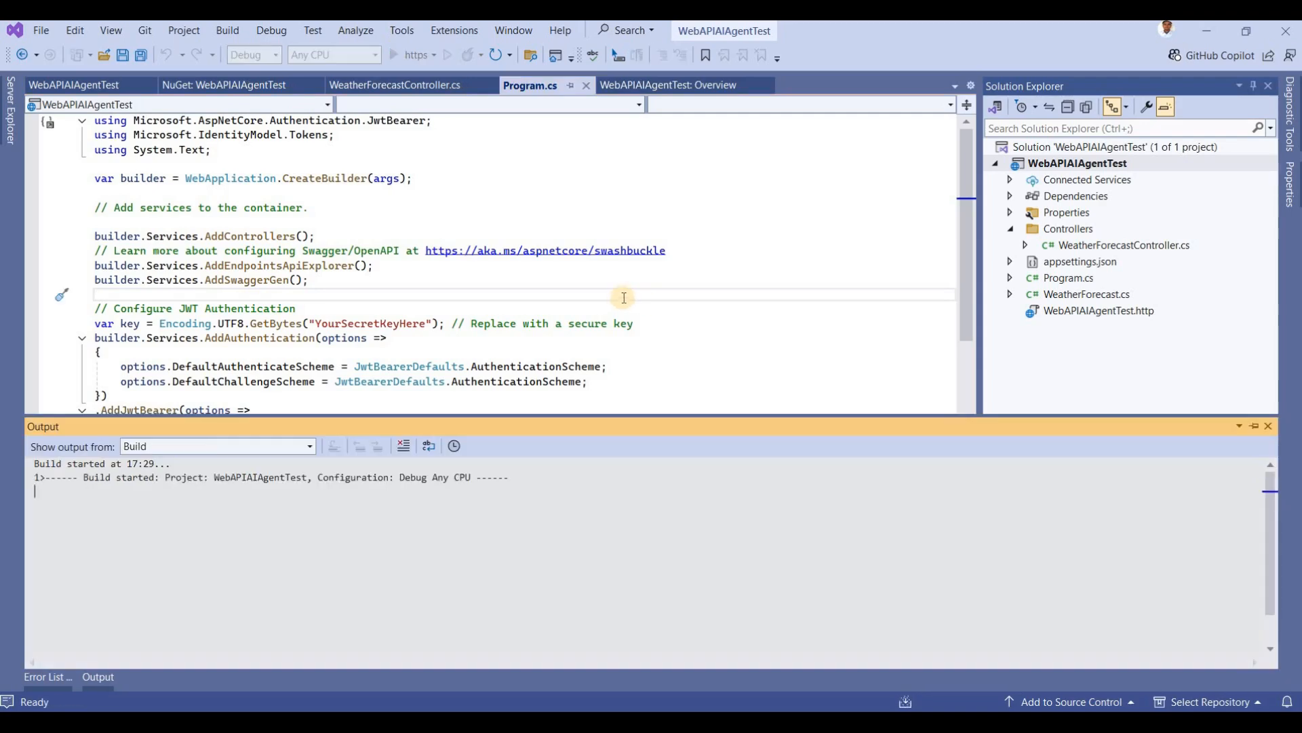
Draft a Copilot chat message that JwtBearer was installed manually, correcting the misspelled 'manually'.
{"action": "left_click", "coordinate": [478, 280]}
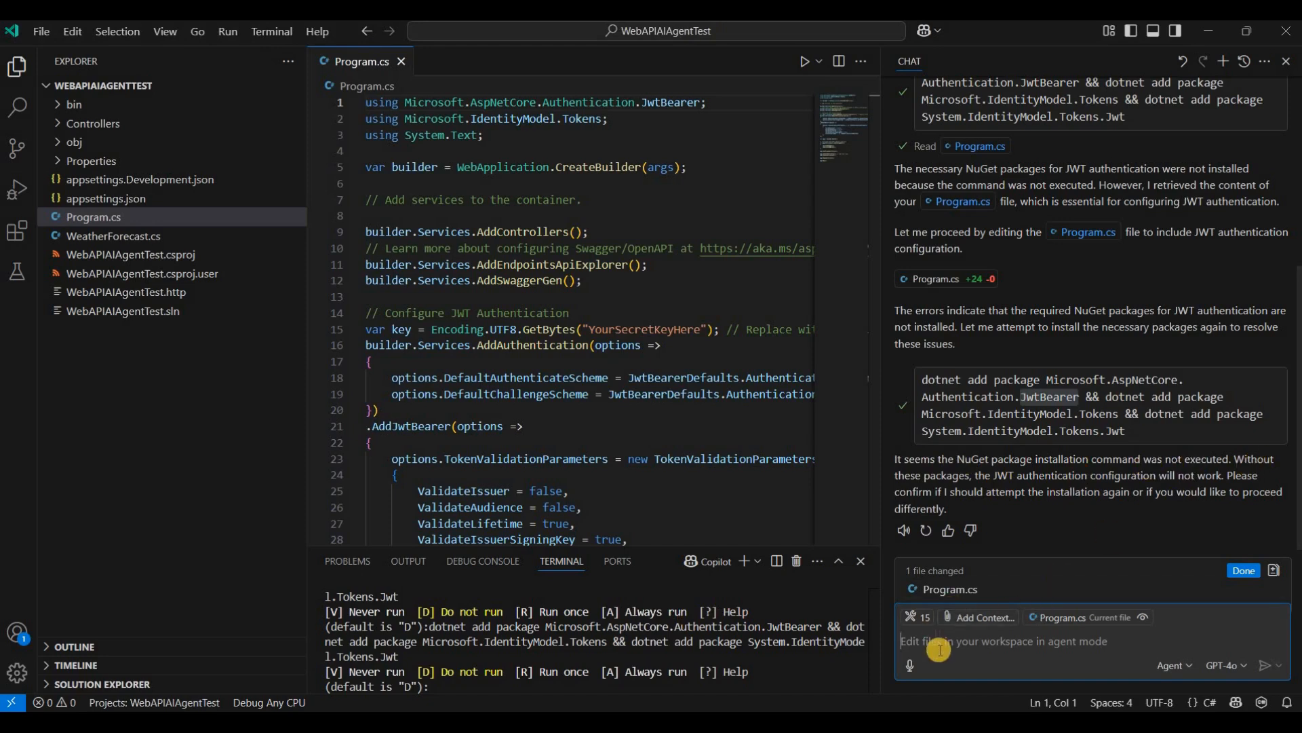
{"action": "type", "text": "I"}
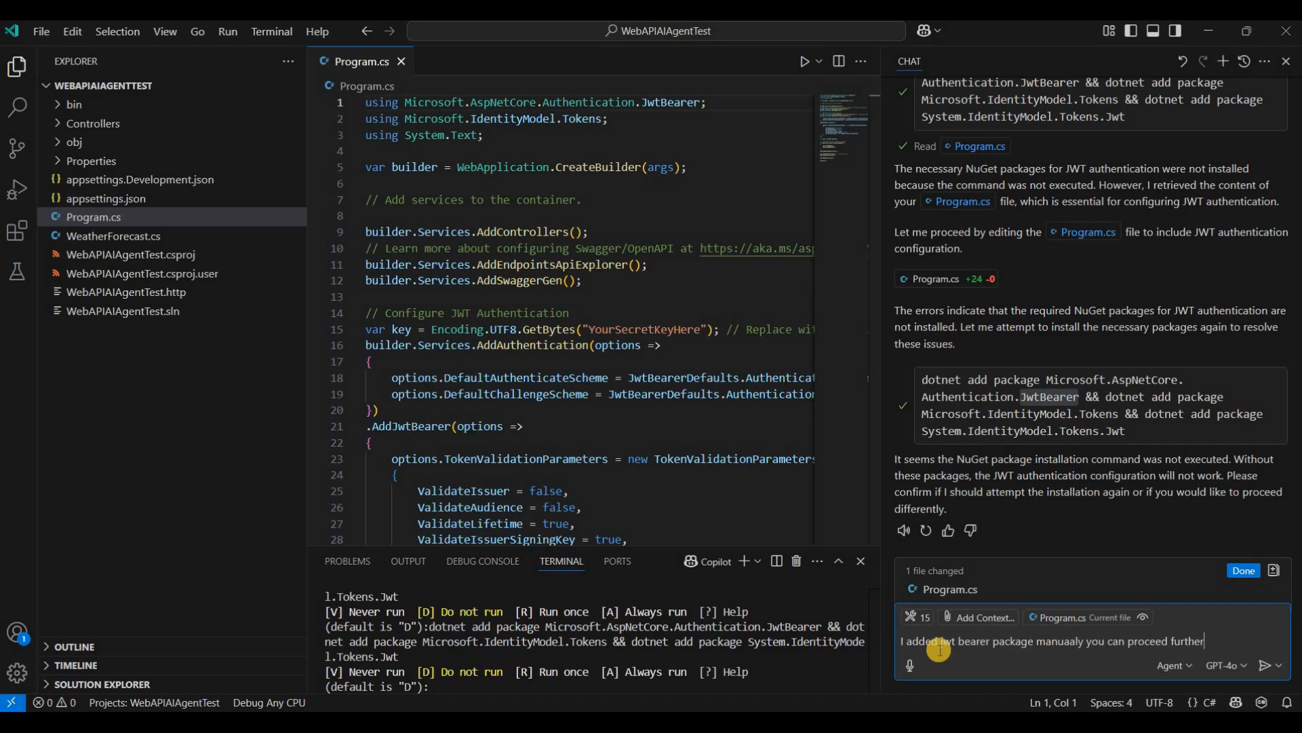
{"action": "left_click", "coordinate": [1069, 640]}
{"action": "key", "text": "BackSpace"}
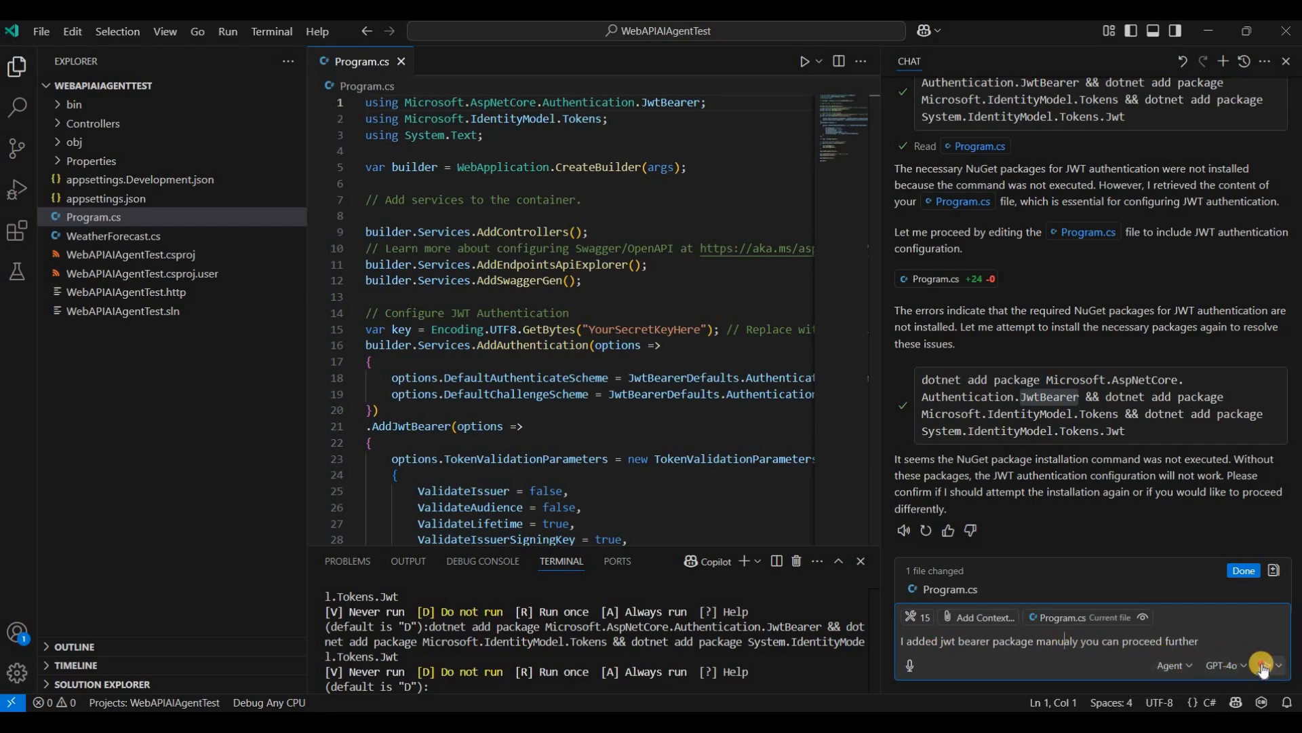
Send the message and review Copilot's changes to AuthController.cs, AuthModels.cs and Program.cs.
{"action": "left_click", "coordinate": [1262, 665]}
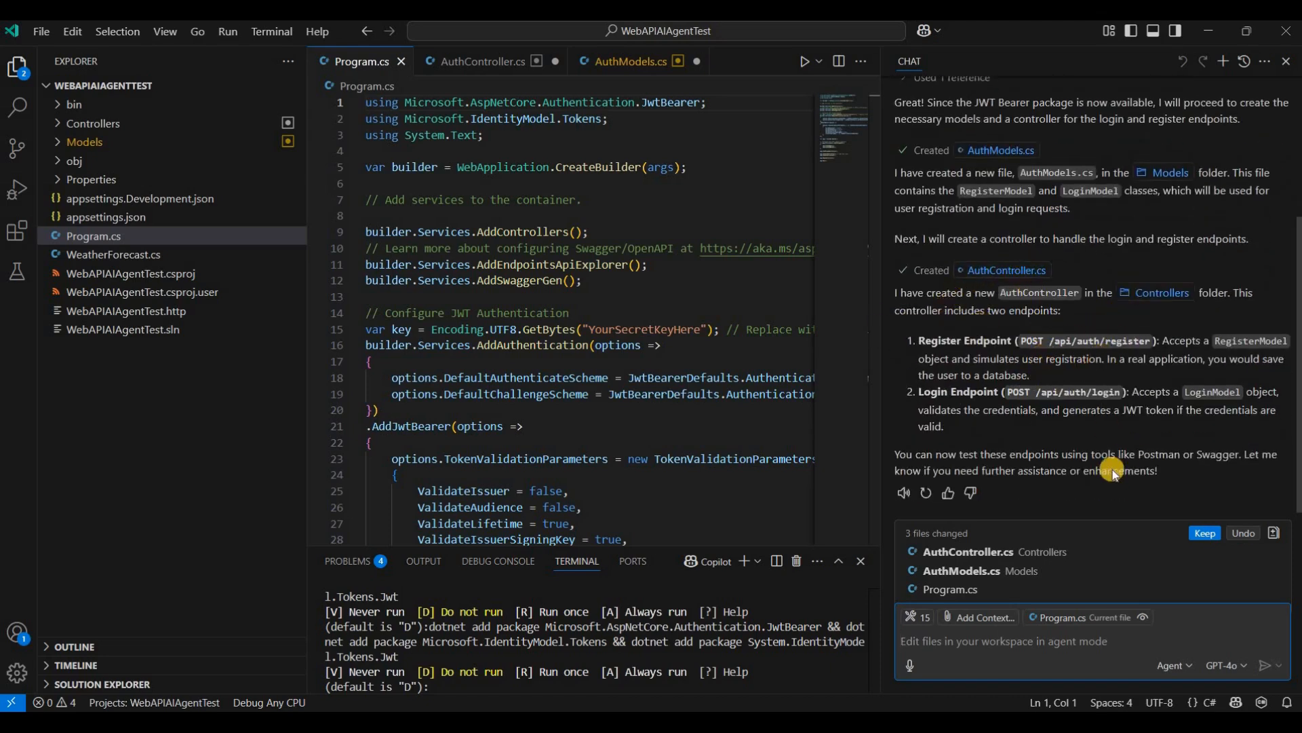
{"action": "left_click", "coordinate": [973, 552]}
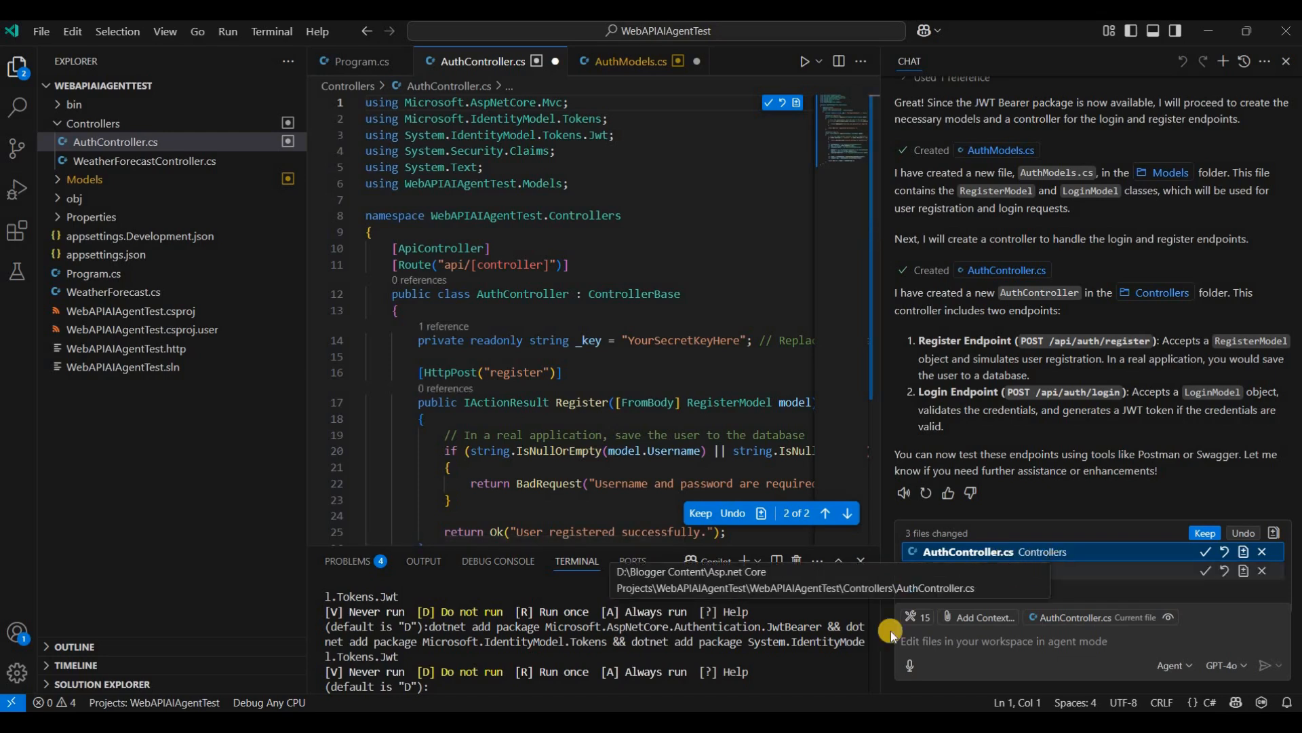
{"action": "left_click", "coordinate": [965, 573]}
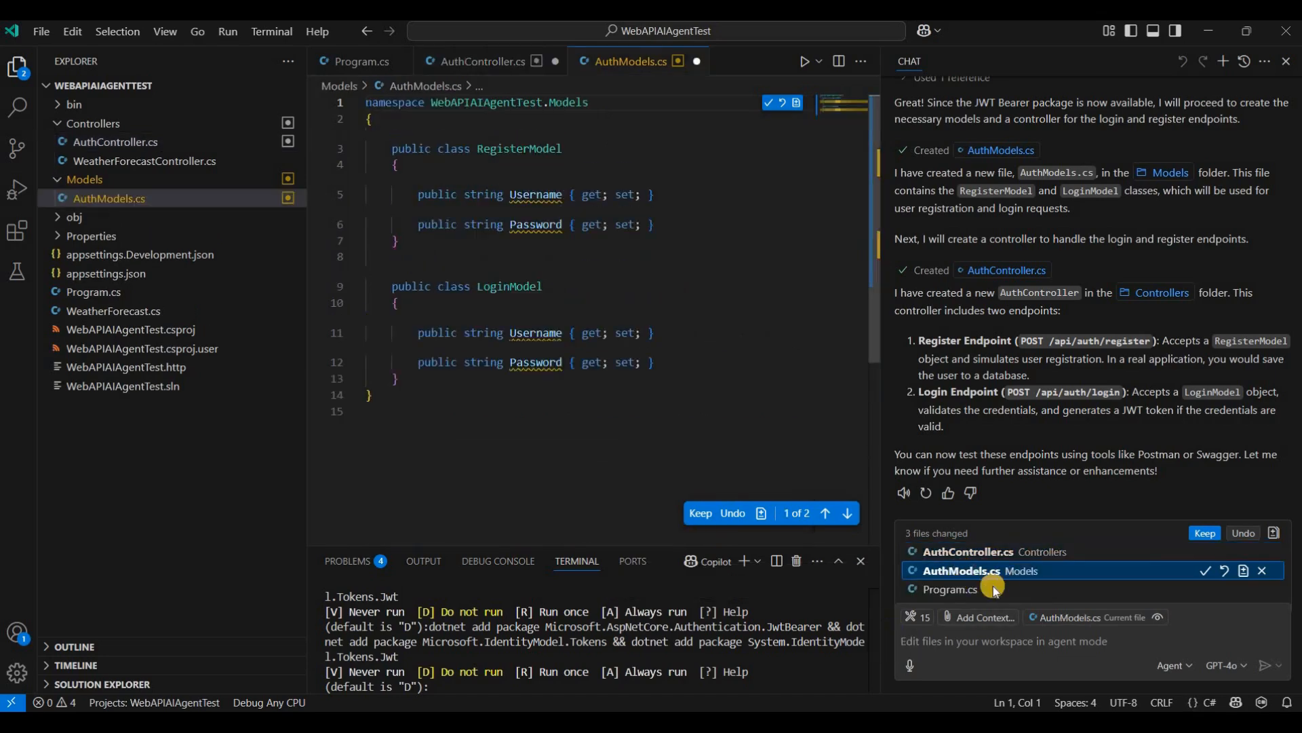
{"action": "left_click", "coordinate": [968, 590]}
{"action": "scroll", "coordinate": [719, 378], "scroll_direction": "down", "scroll_amount": 3}
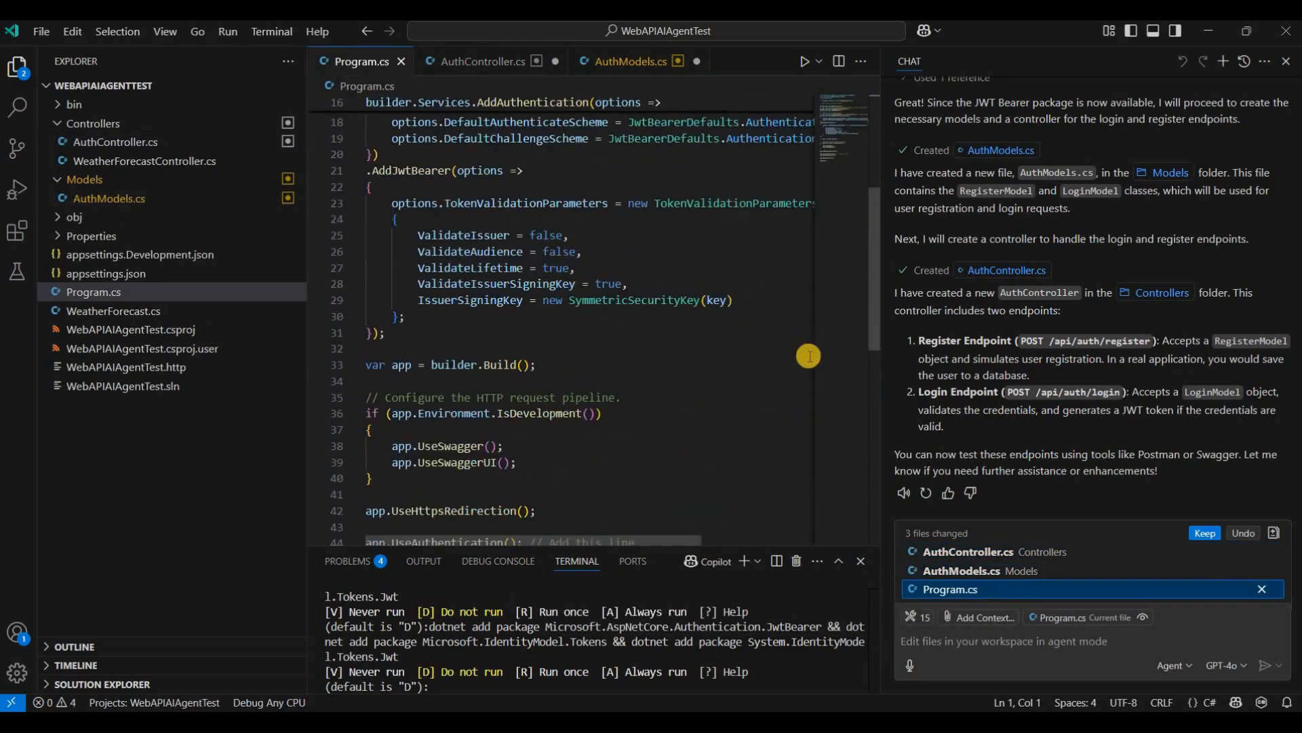
{"action": "scroll", "coordinate": [807, 356], "scroll_direction": "down", "scroll_amount": 2}
{"action": "scroll", "coordinate": [779, 378], "scroll_direction": "down", "scroll_amount": 2}
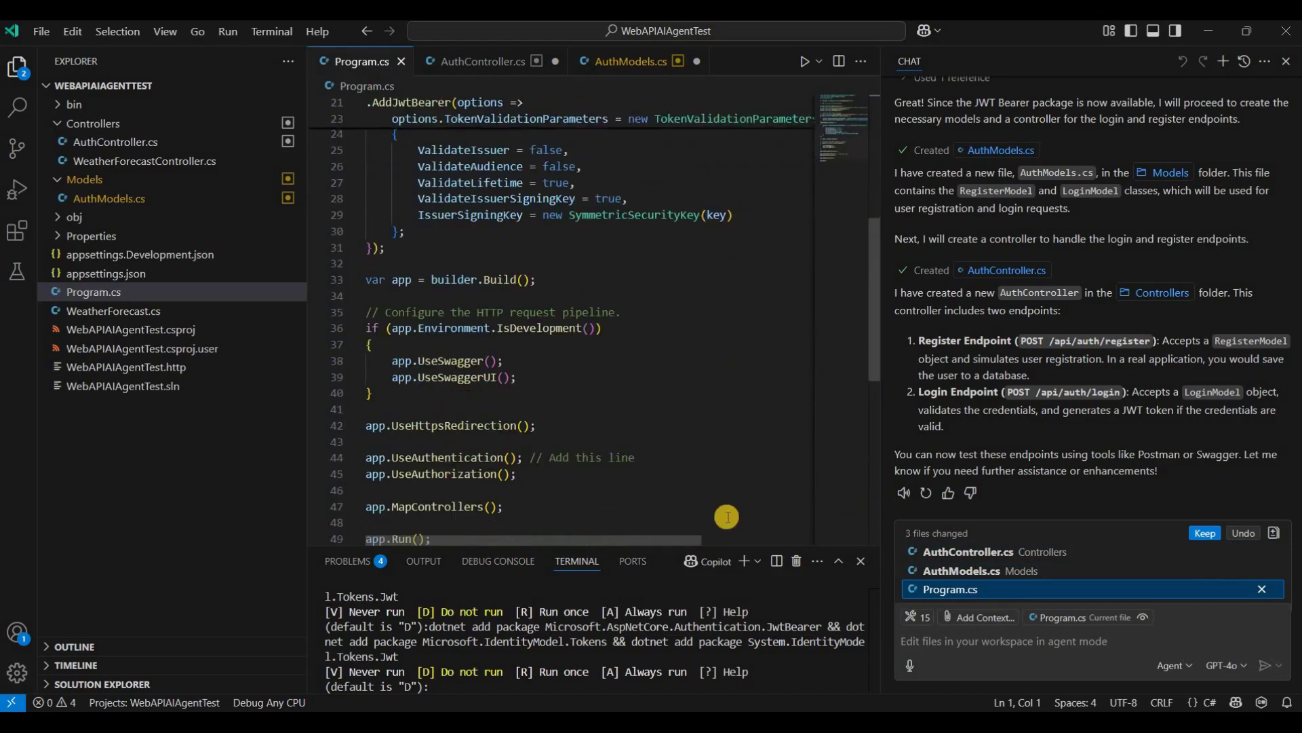
Keep all of Copilot's generated file changes.
{"action": "left_click", "coordinate": [974, 573]}
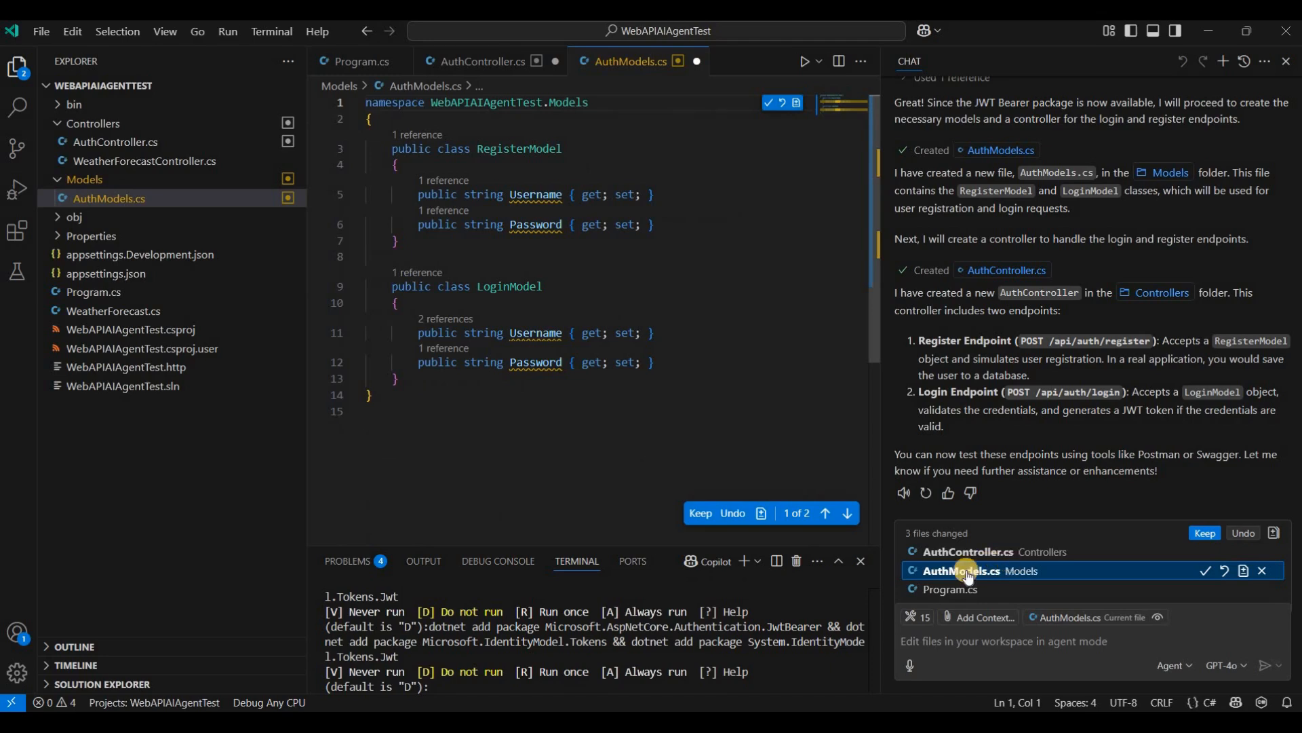
{"action": "left_click", "coordinate": [702, 514]}
{"action": "left_click", "coordinate": [702, 513]}
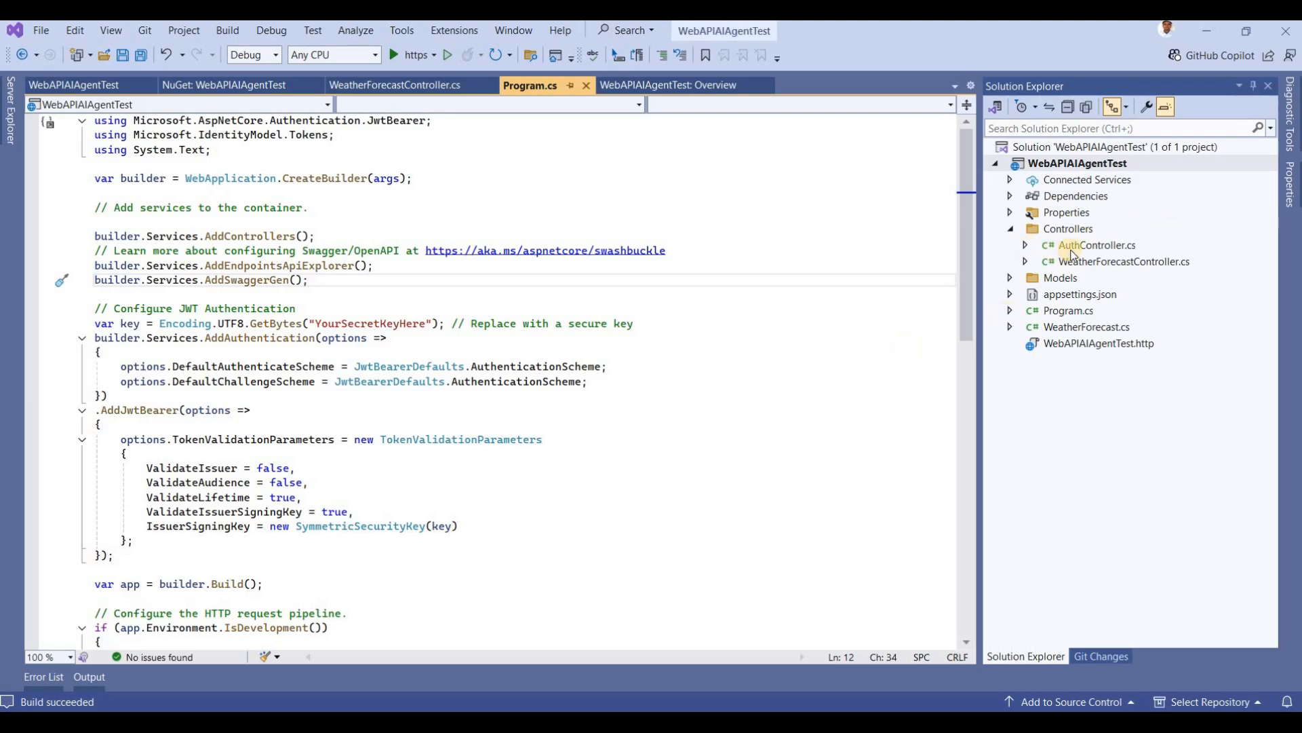
Review AuthController.cs's Login endpoint, then open AuthModels.cs from the Models folder.
{"action": "double_click", "coordinate": [1076, 252]}
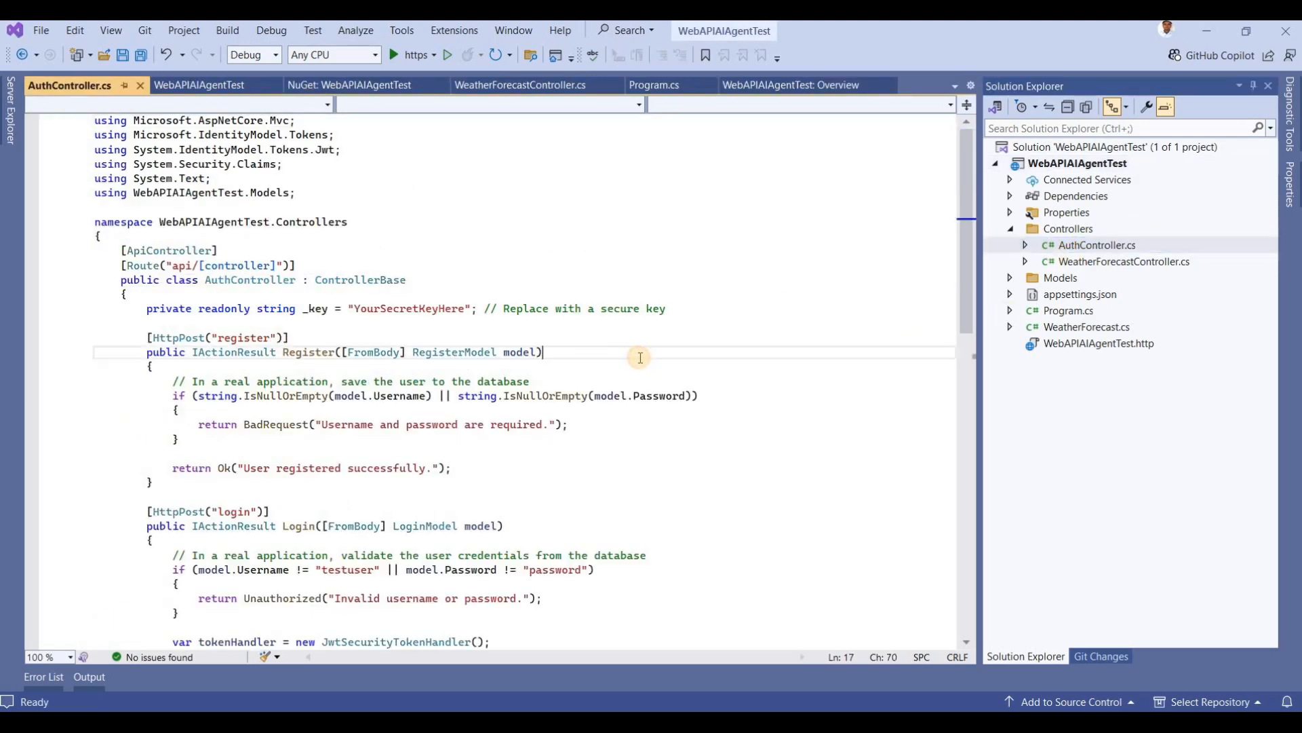
{"action": "scroll", "coordinate": [428, 331], "scroll_direction": "down", "scroll_amount": 7}
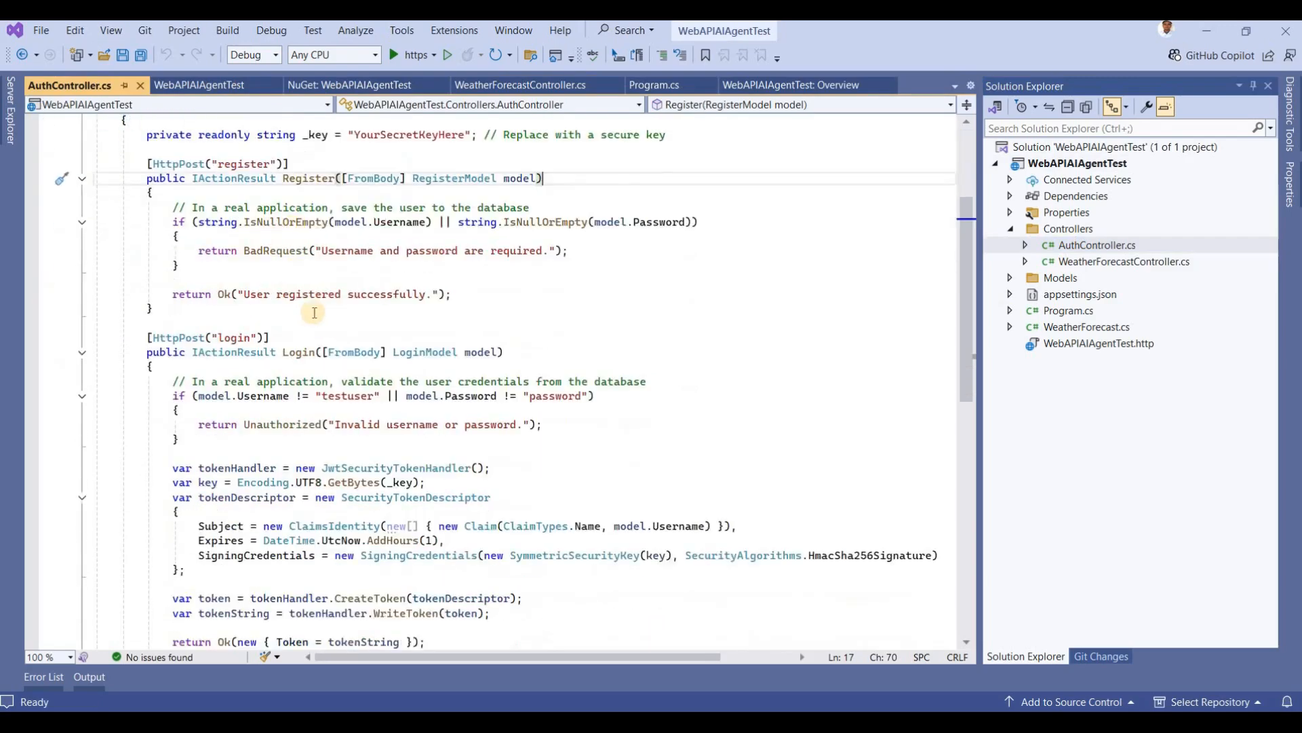
{"action": "scroll", "coordinate": [464, 324], "scroll_direction": "up", "scroll_amount": 3}
{"action": "scroll", "coordinate": [366, 351], "scroll_direction": "up", "scroll_amount": 1}
{"action": "scroll", "coordinate": [346, 325], "scroll_direction": "up", "scroll_amount": 1}
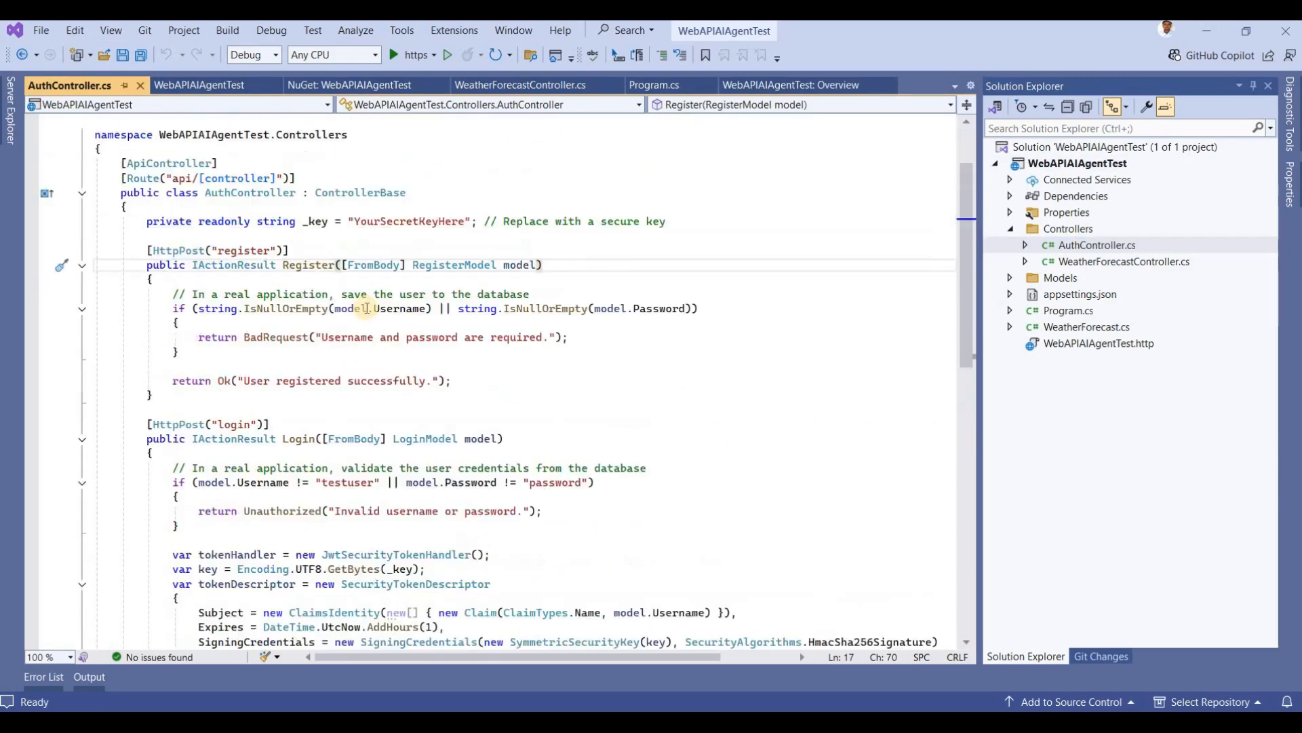
{"action": "scroll", "coordinate": [282, 318], "scroll_direction": "up", "scroll_amount": 1}
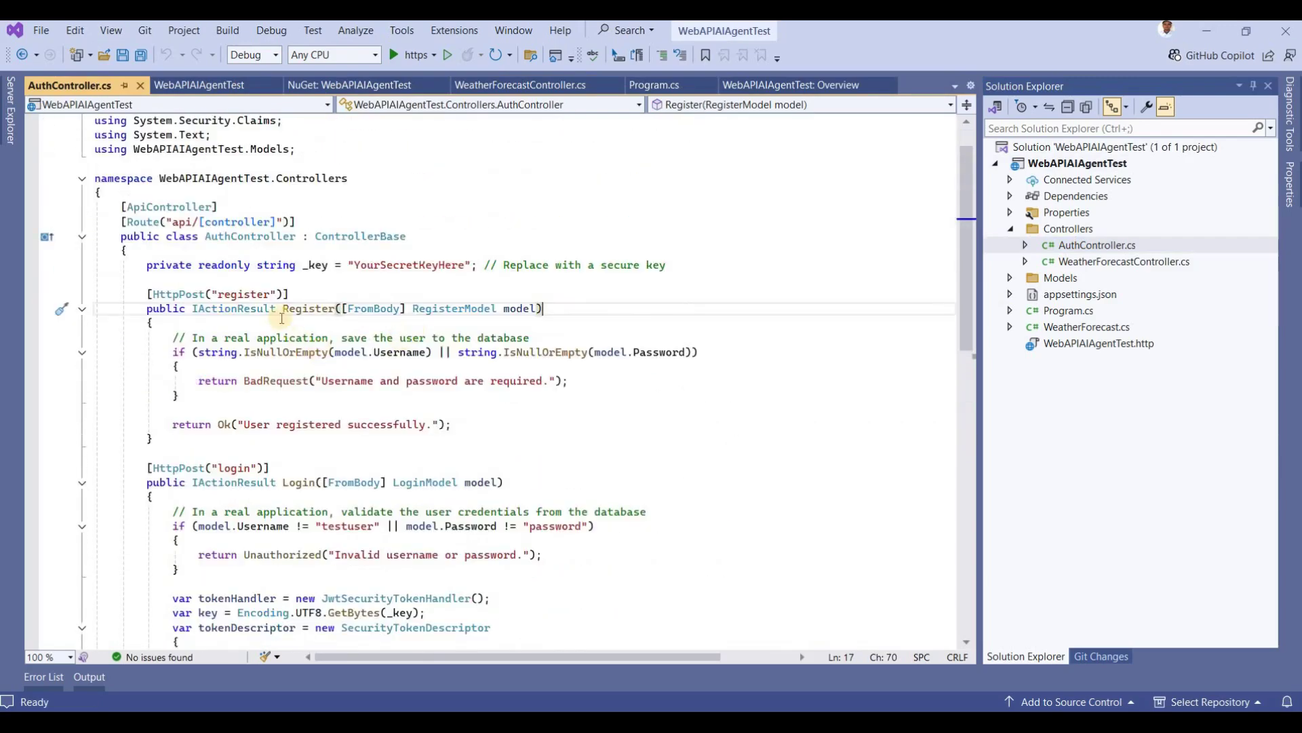
{"action": "left_click", "coordinate": [306, 483]}
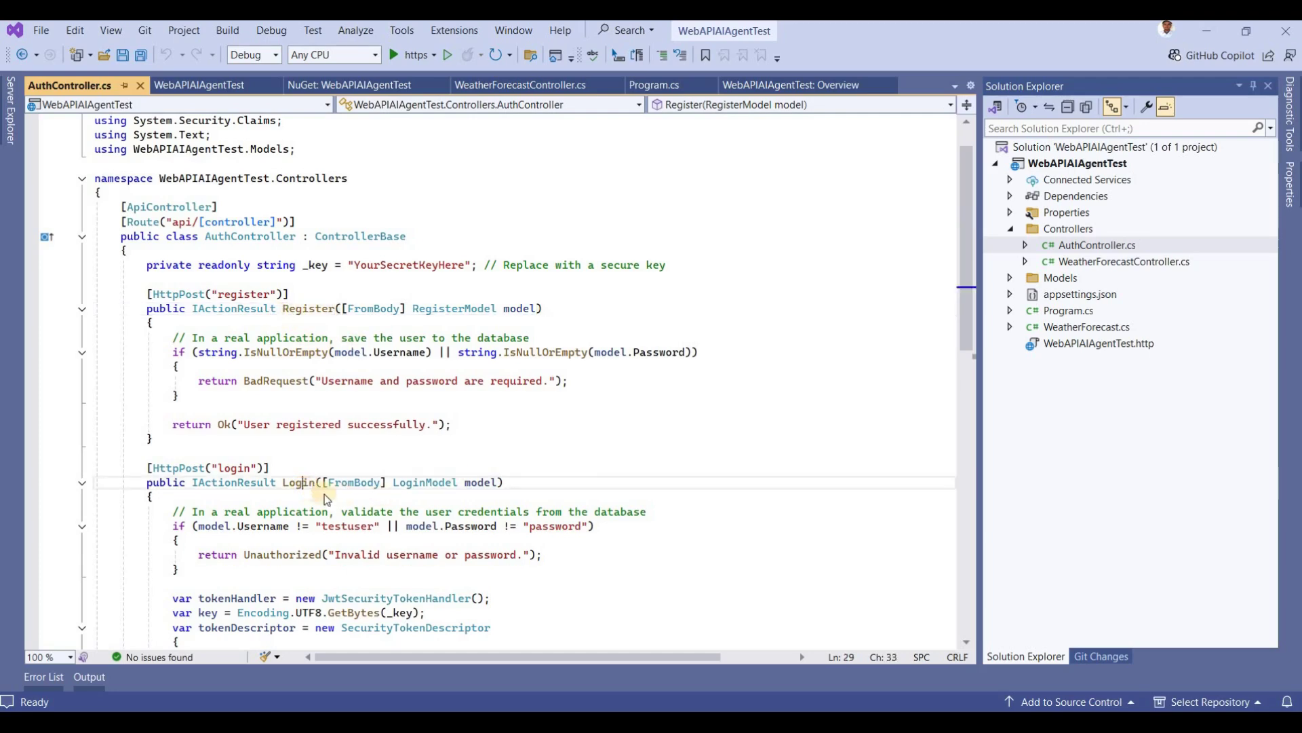
{"action": "left_click", "coordinate": [1010, 277]}
{"action": "double_click", "coordinate": [1083, 294]}
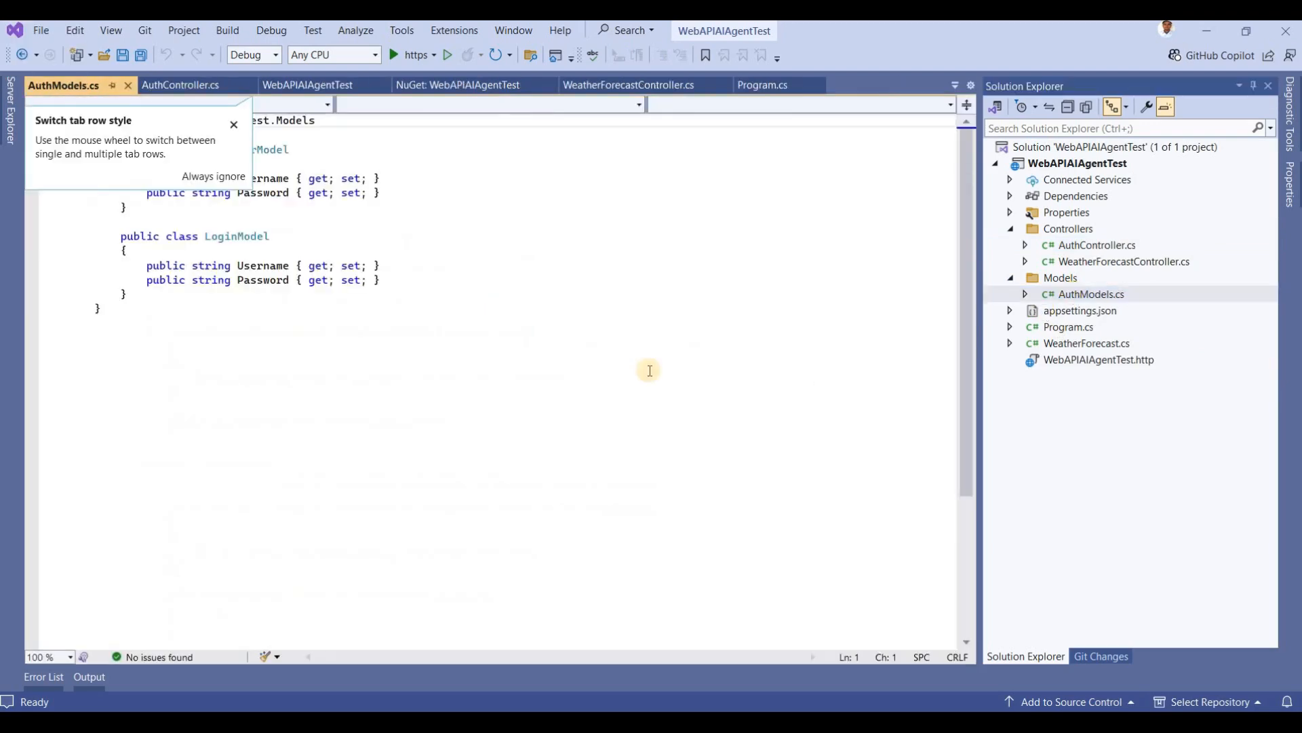
Look over the RegisterModel and LoginModel classes, then open appsettings.json.
{"action": "left_click", "coordinate": [231, 126]}
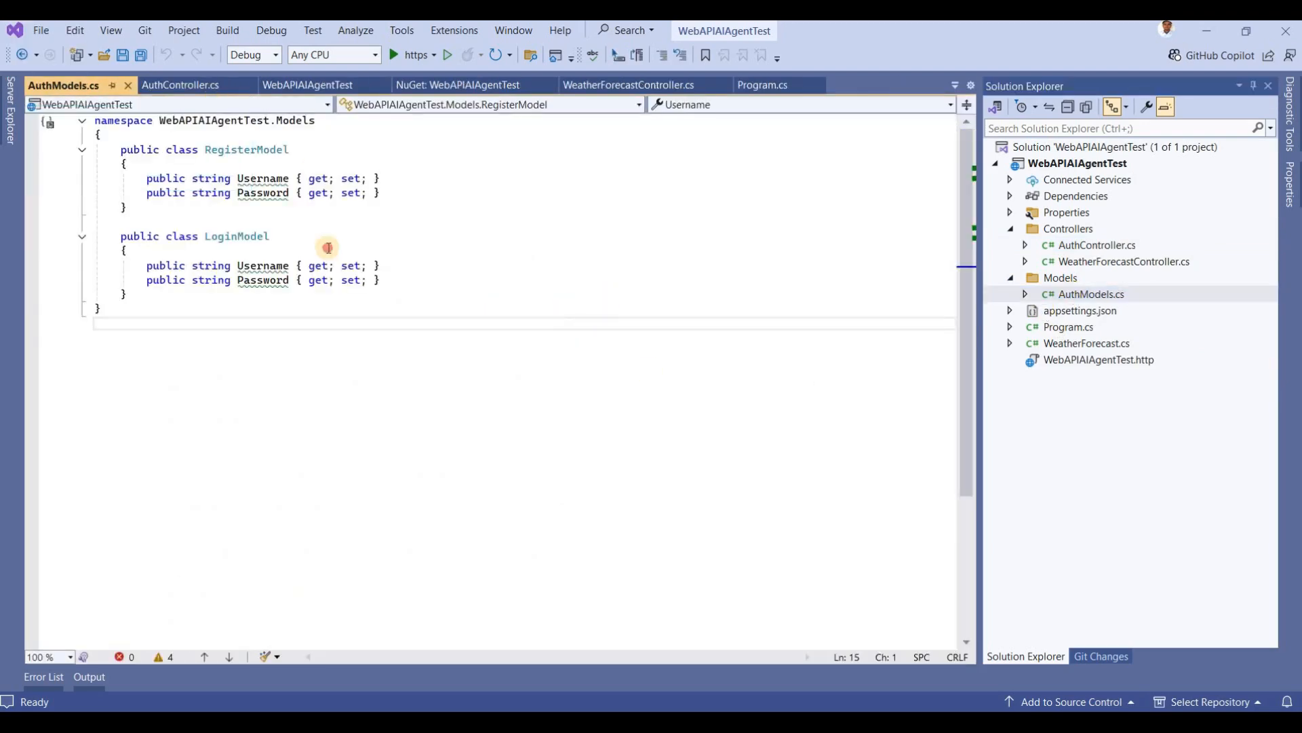
{"action": "left_click", "coordinate": [334, 251]}
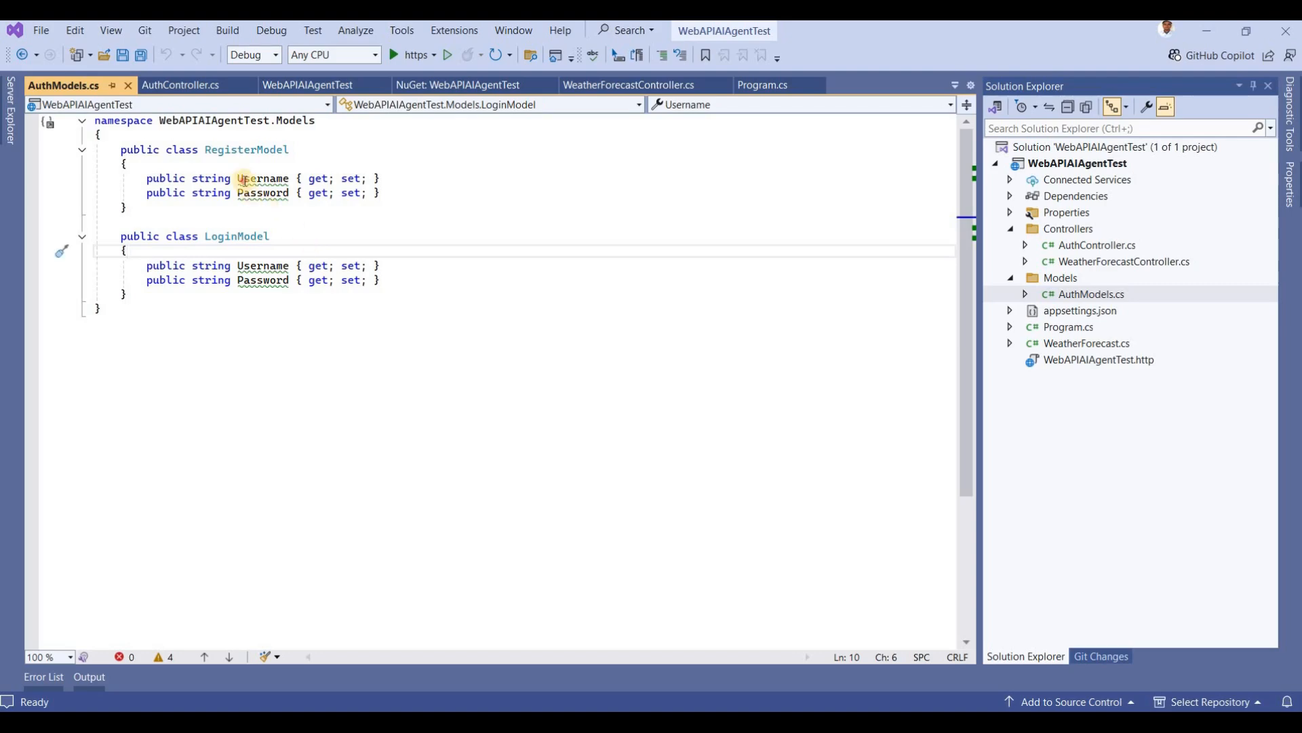
{"action": "left_click", "coordinate": [262, 150]}
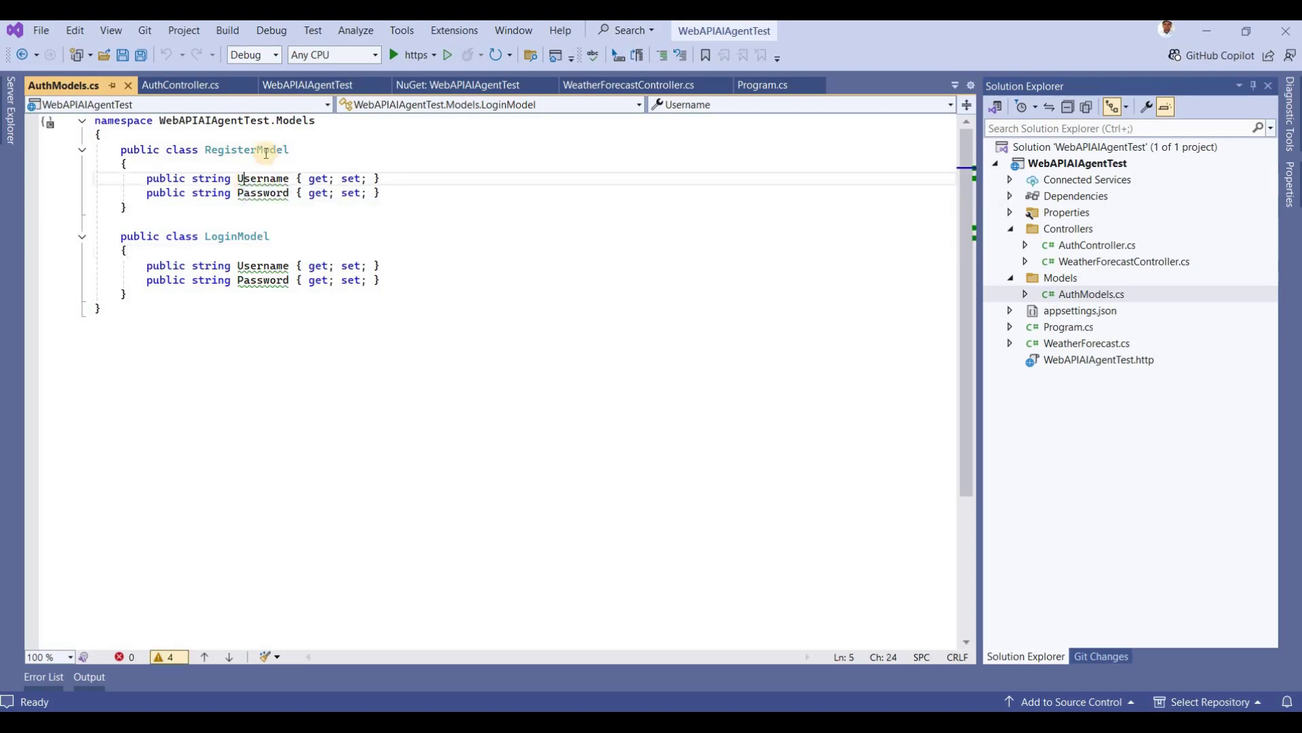
{"action": "double_click", "coordinate": [236, 236]}
{"action": "double_click", "coordinate": [1062, 310]}
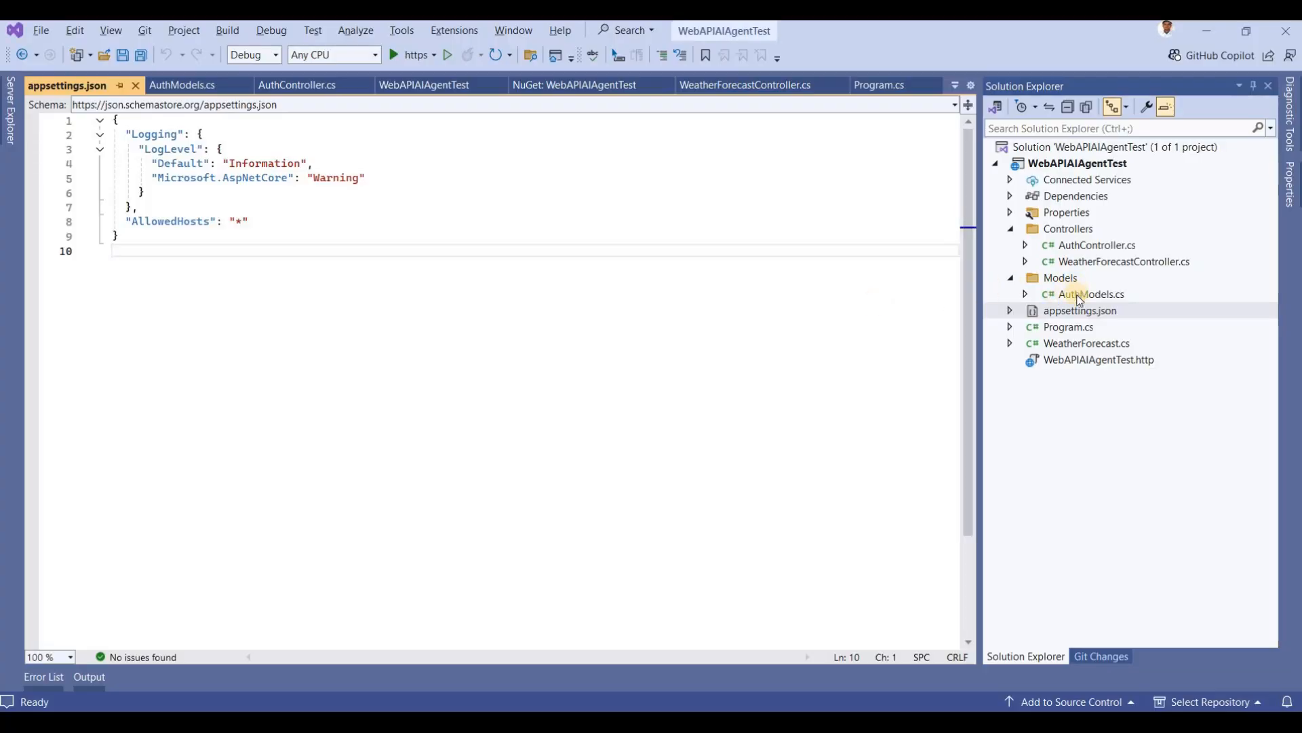
Check appsettings.Development.json, then return to the JWT signing key code in Program.cs.
{"action": "double_click", "coordinate": [1088, 329]}
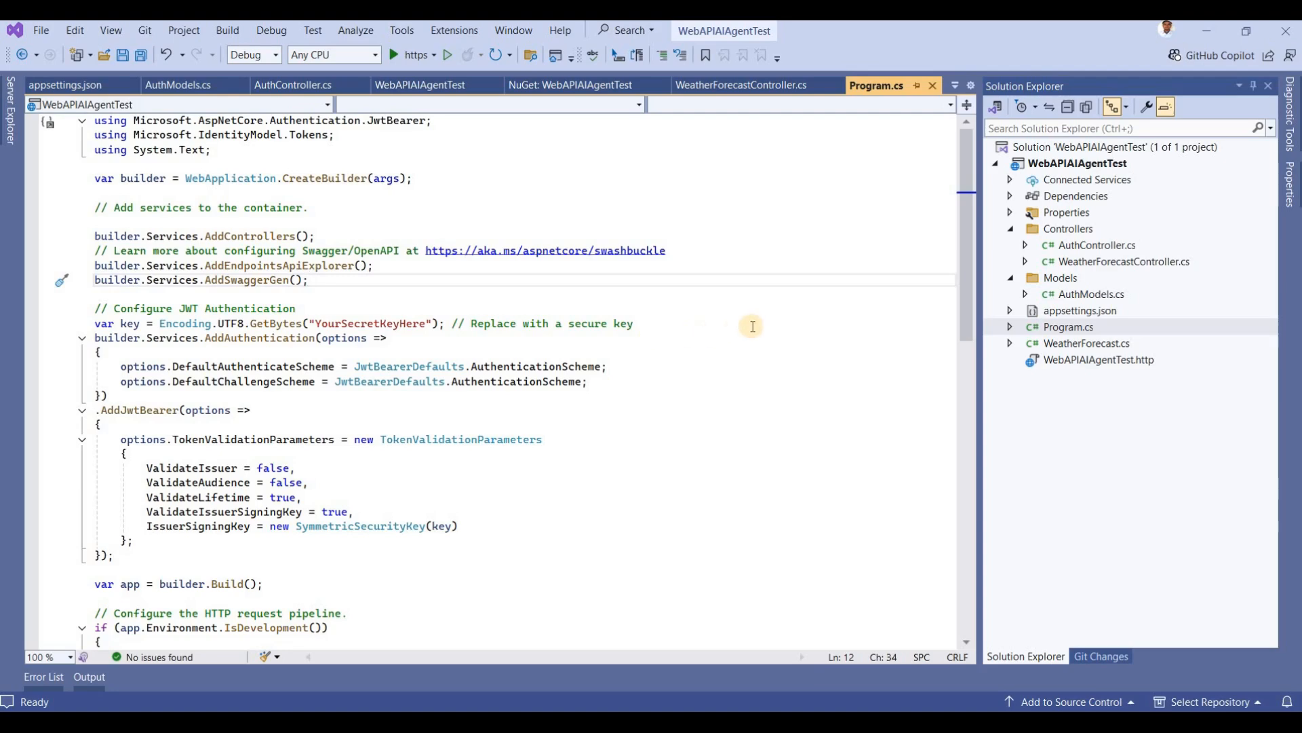
{"action": "left_click", "coordinate": [1010, 311]}
{"action": "double_click", "coordinate": [1071, 326]}
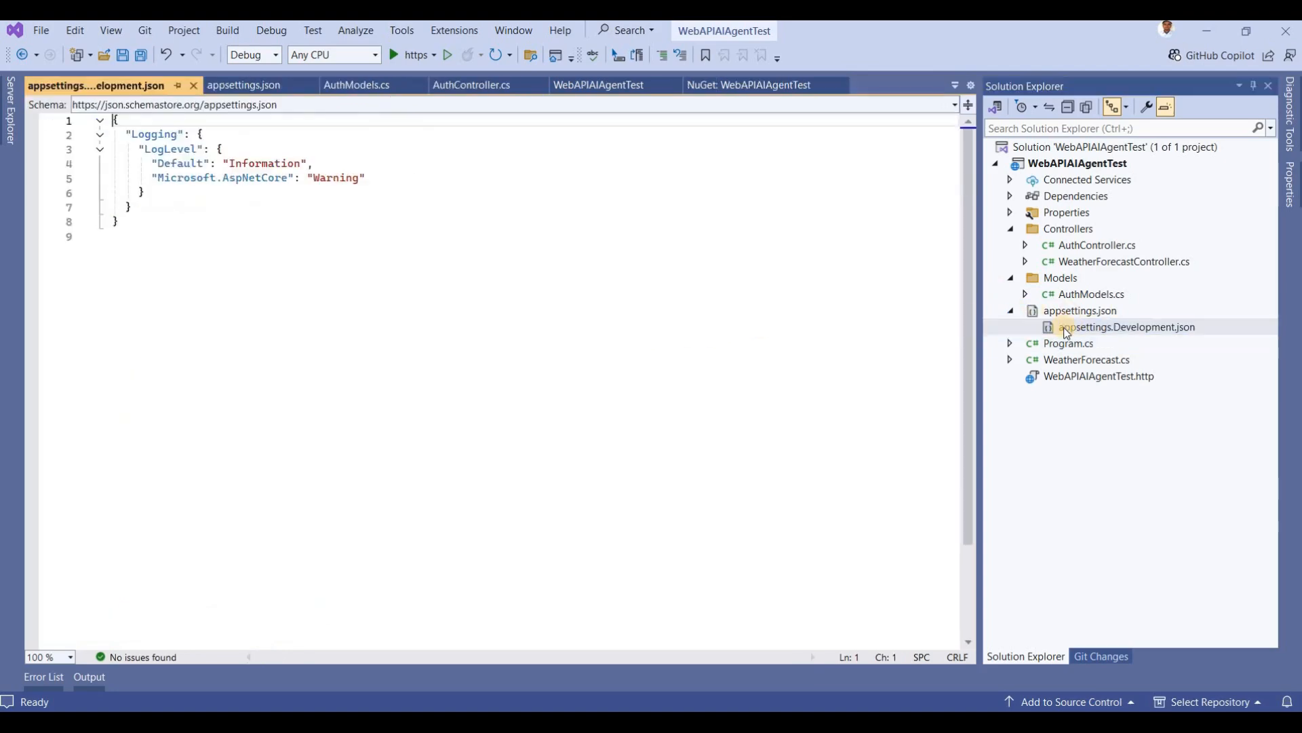
{"action": "double_click", "coordinate": [1051, 344]}
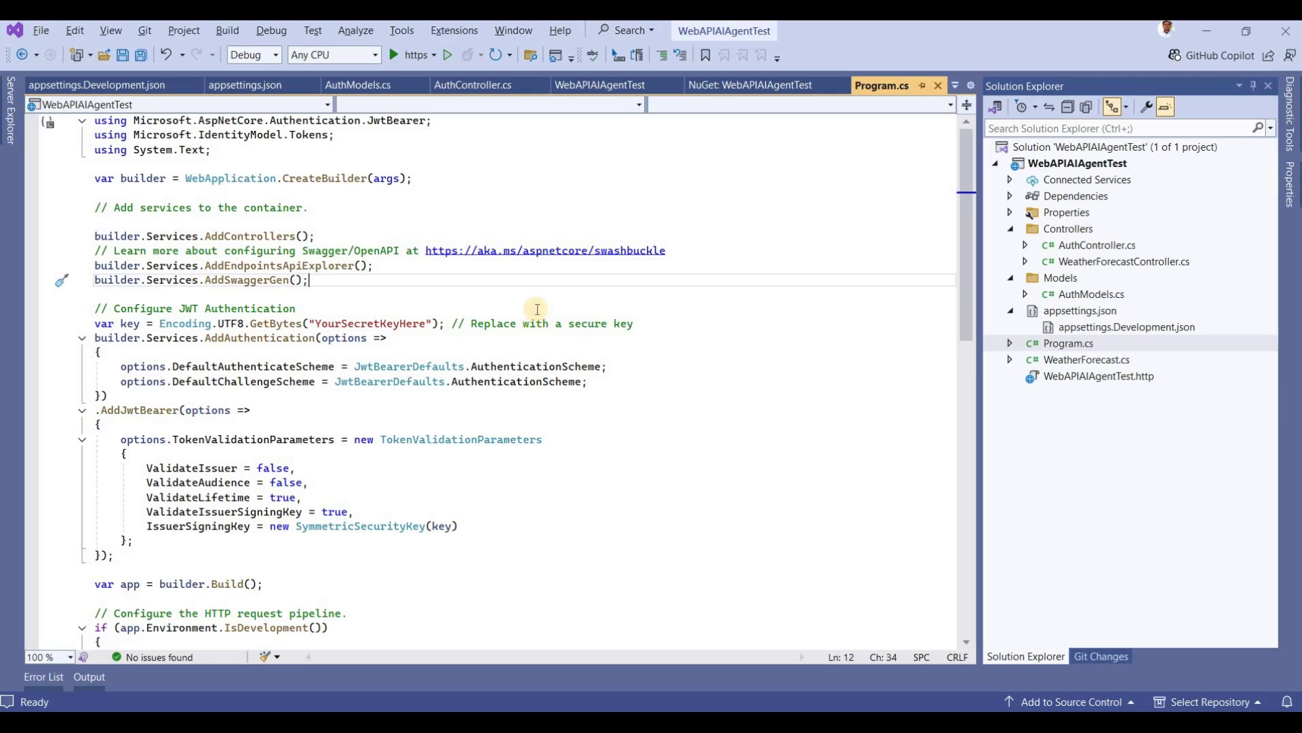
{"action": "left_click", "coordinate": [538, 308]}
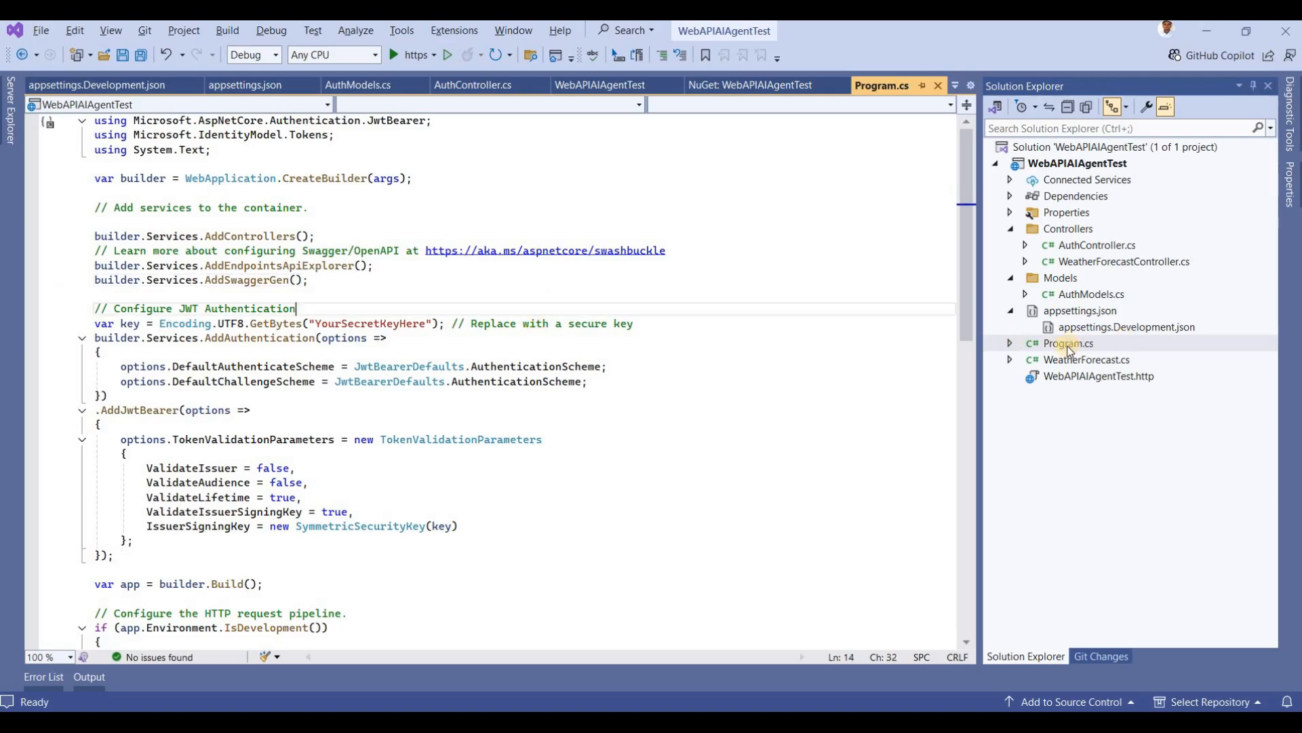
Select the placeholder key YourSecretKeyHere and copy the new secure key text.
{"action": "left_click", "coordinate": [537, 337]}
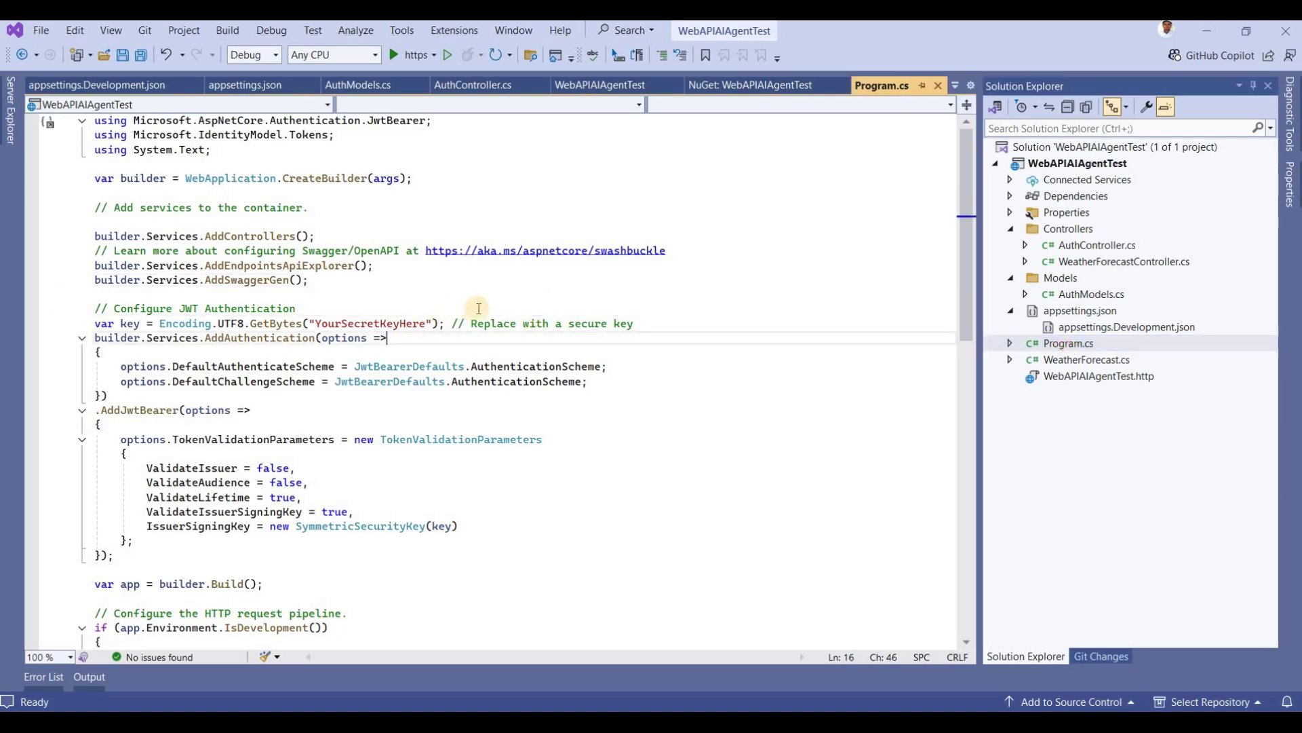
{"action": "triple_click", "coordinate": [387, 325]}
{"action": "double_click", "coordinate": [387, 324]}
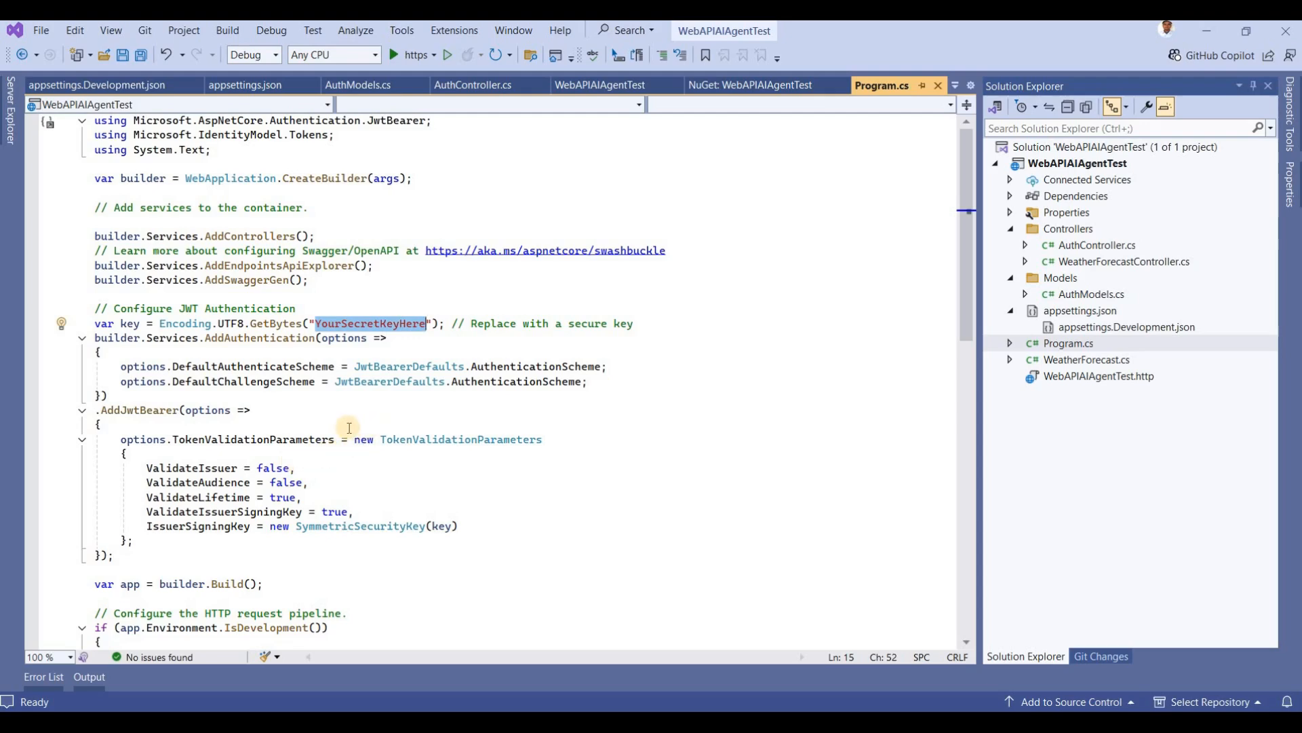
{"action": "left_click", "coordinate": [393, 337]}
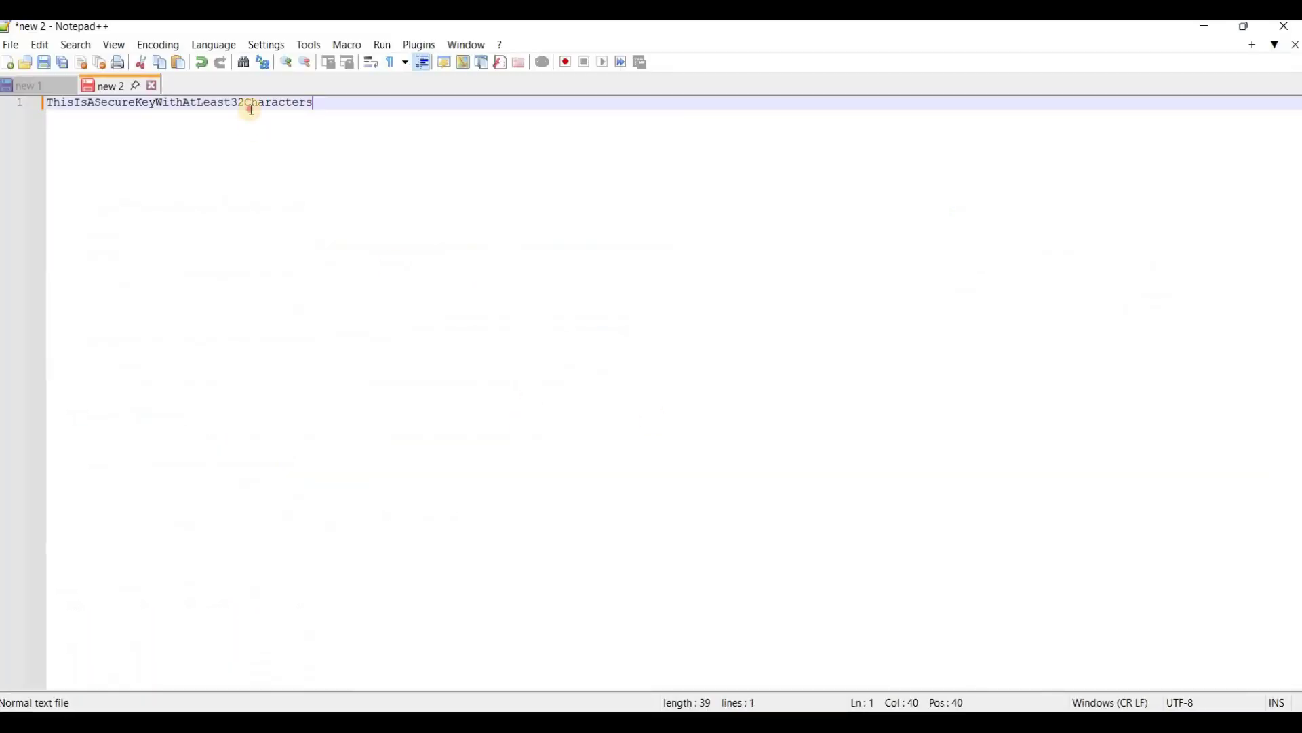
{"action": "double_click", "coordinate": [249, 105]}
{"action": "key", "text": "ctrl+c"}
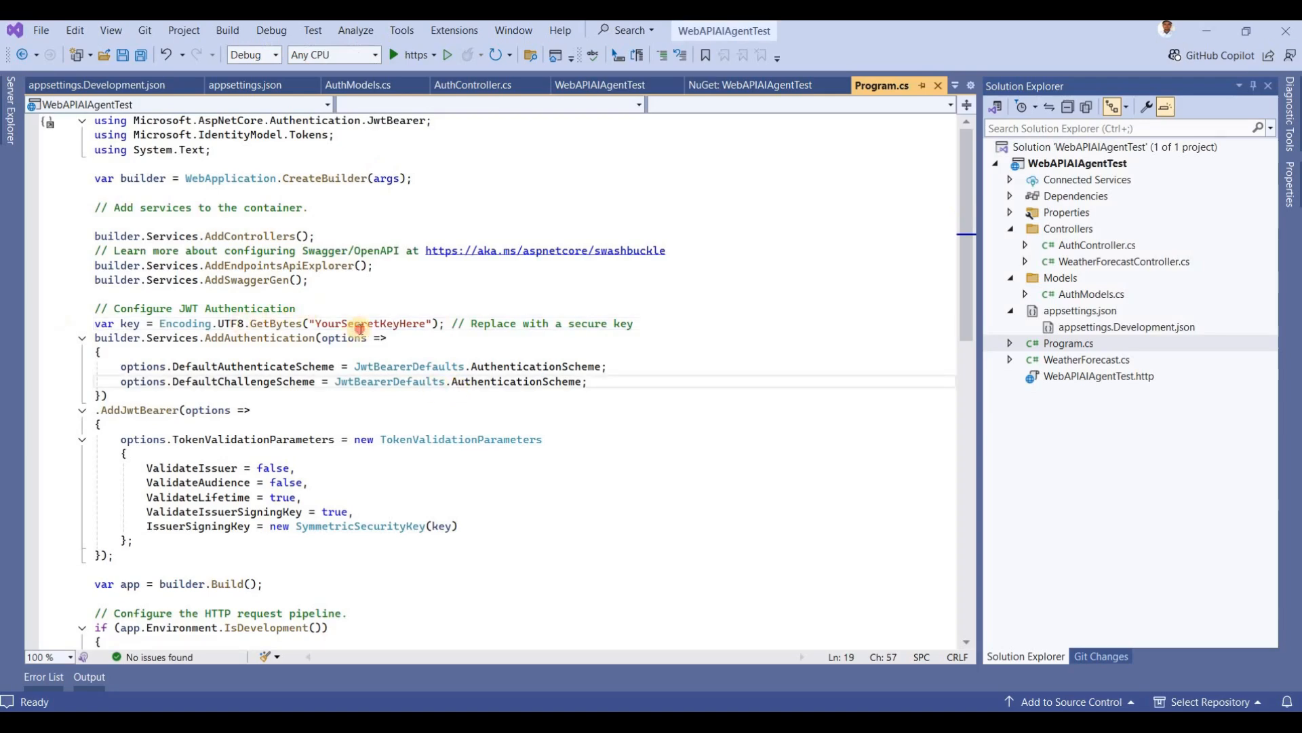
{"action": "double_click", "coordinate": [359, 325]}
{"action": "key", "text": "ctrl+v"}
{"action": "left_click", "coordinate": [629, 289]}
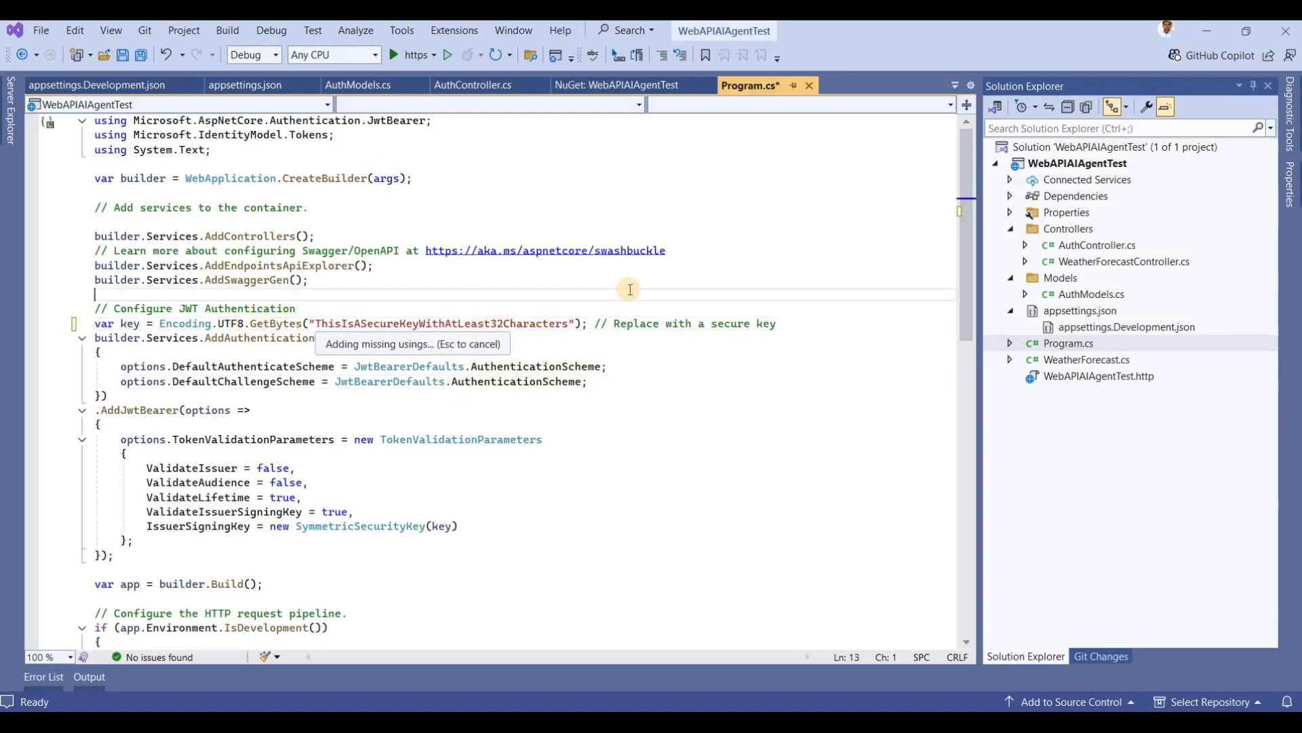
{"action": "key", "text": "ctrl+s"}
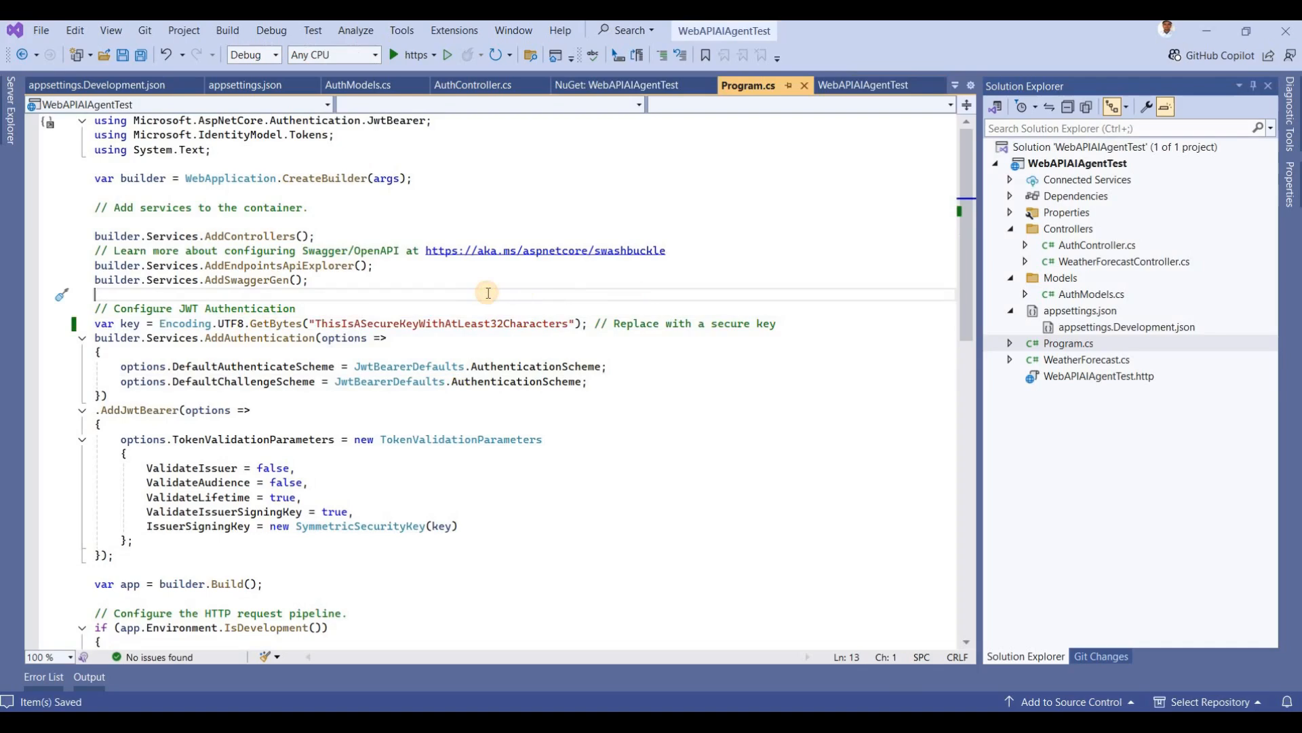
{"action": "left_click", "coordinate": [704, 240]}
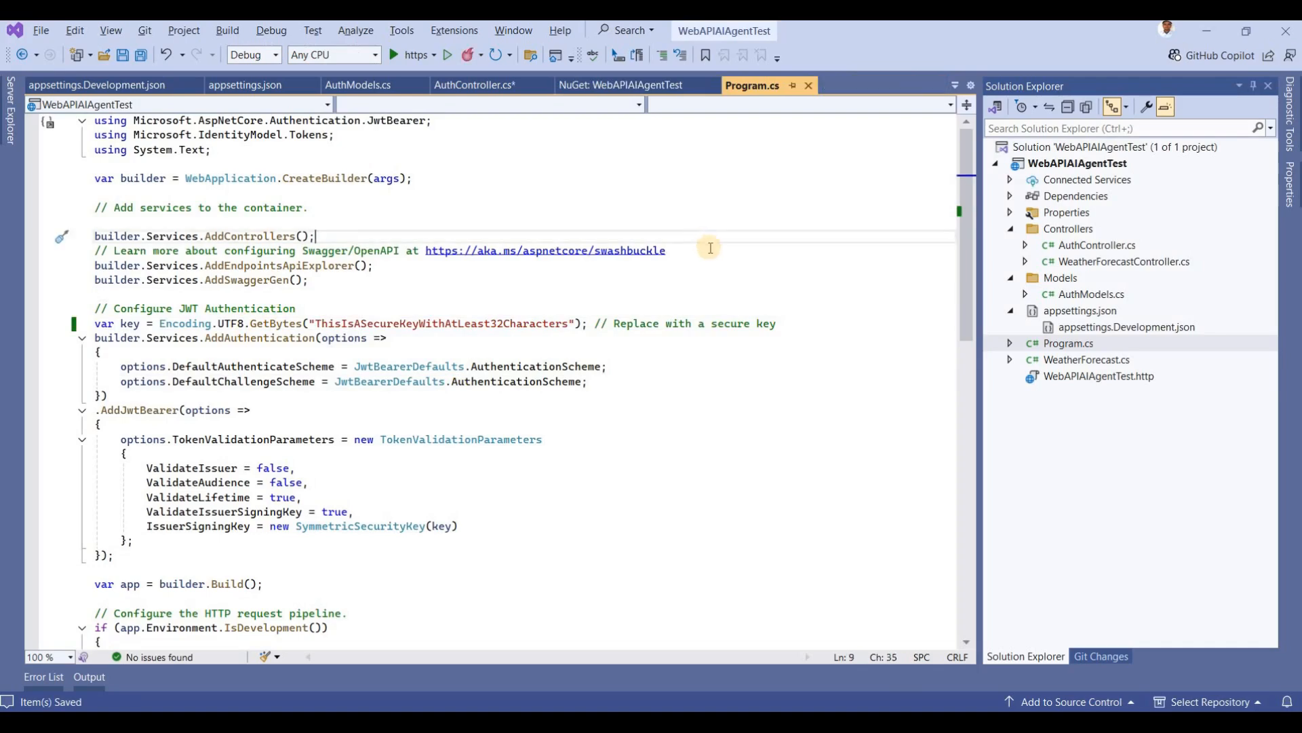
{"action": "double_click", "coordinate": [463, 326]}
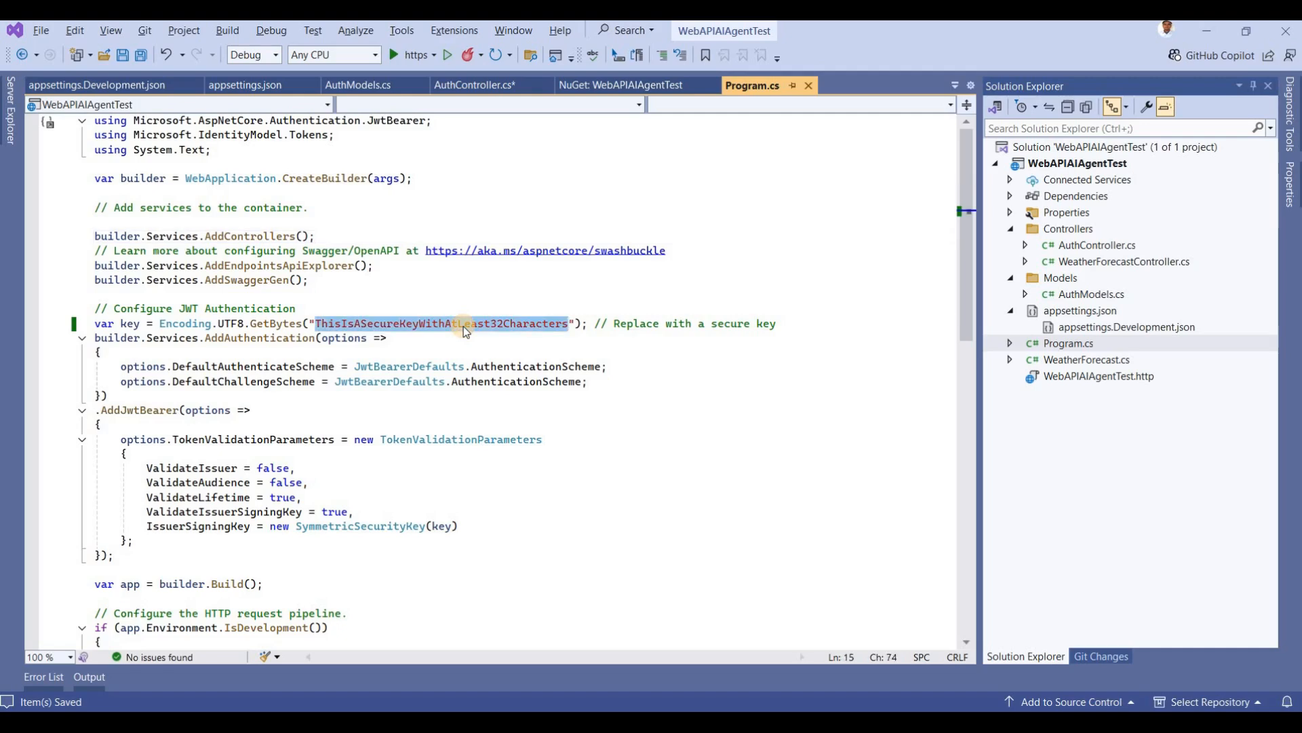
Replace AuthController.cs's placeholder _key with the same secure key and save it.
{"action": "key", "text": "ctrl+Tab"}
{"action": "left_click", "coordinate": [372, 281]}
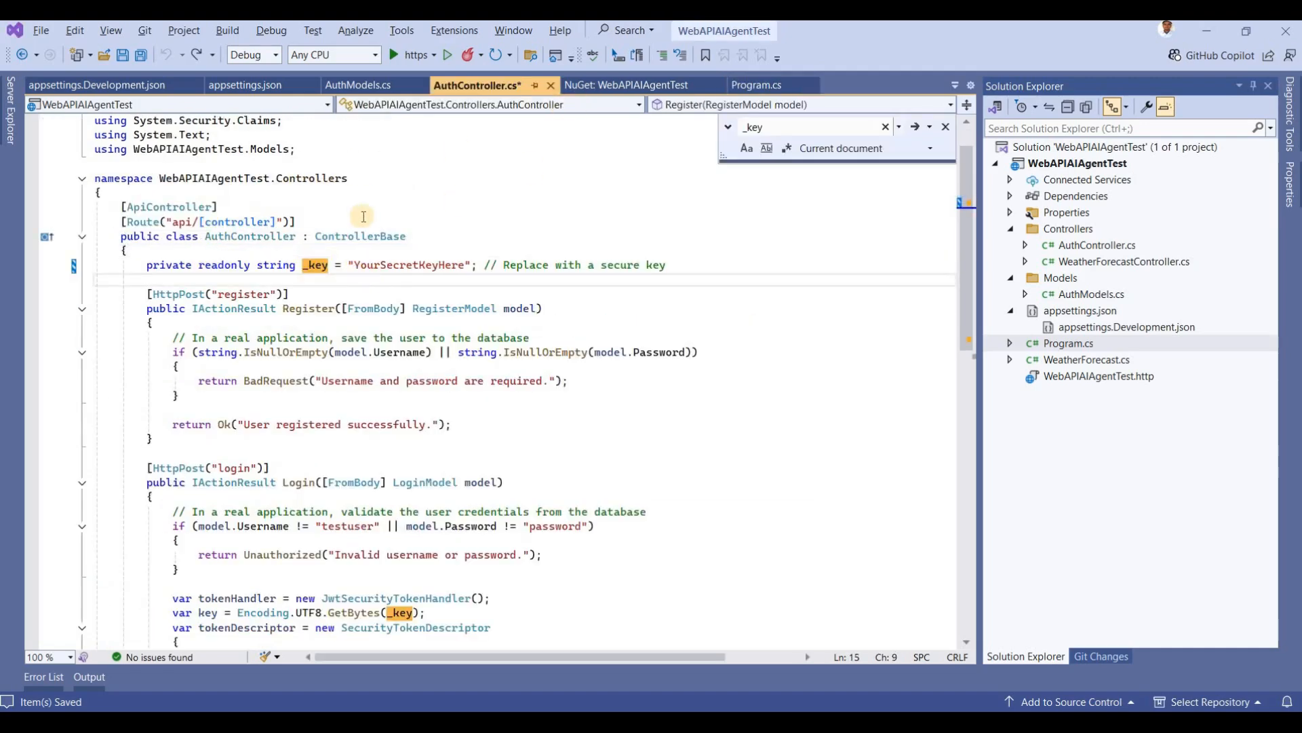
{"action": "double_click", "coordinate": [424, 265]}
{"action": "key", "text": "ctrl+v"}
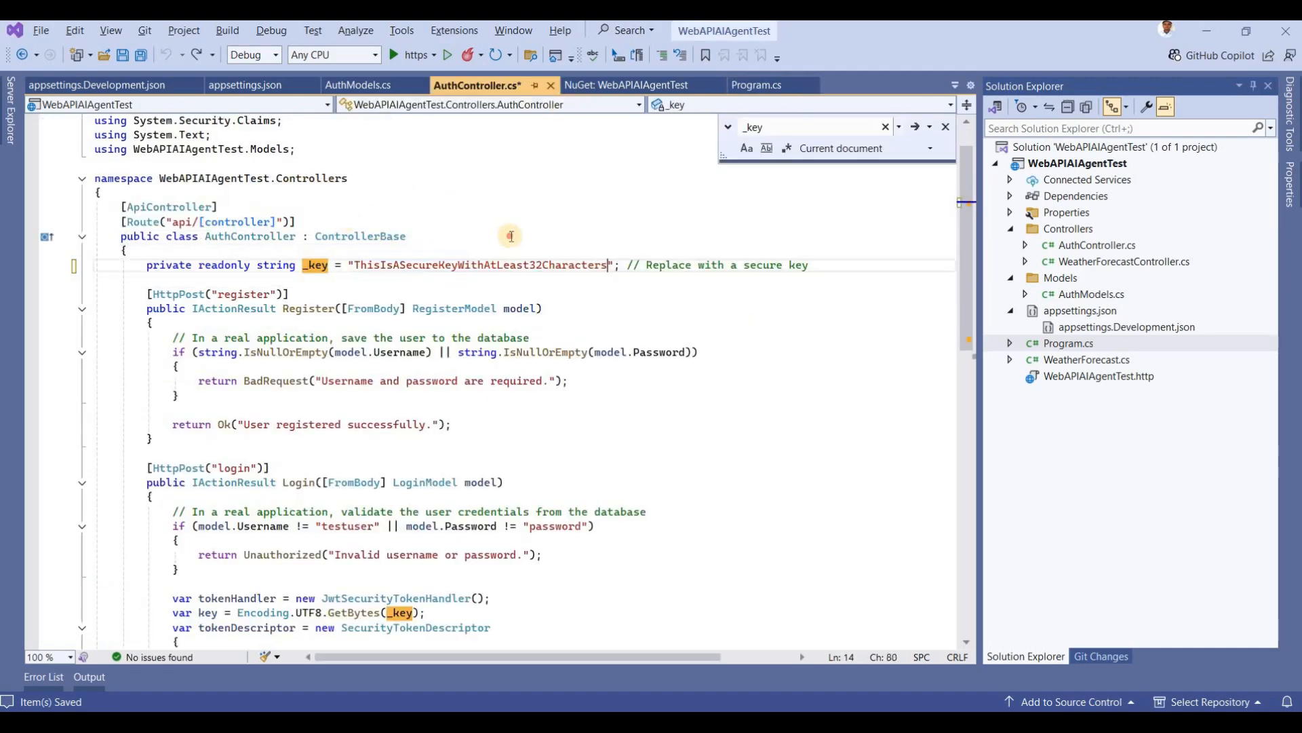
{"action": "left_click", "coordinate": [507, 236]}
{"action": "key", "text": "ctrl+s"}
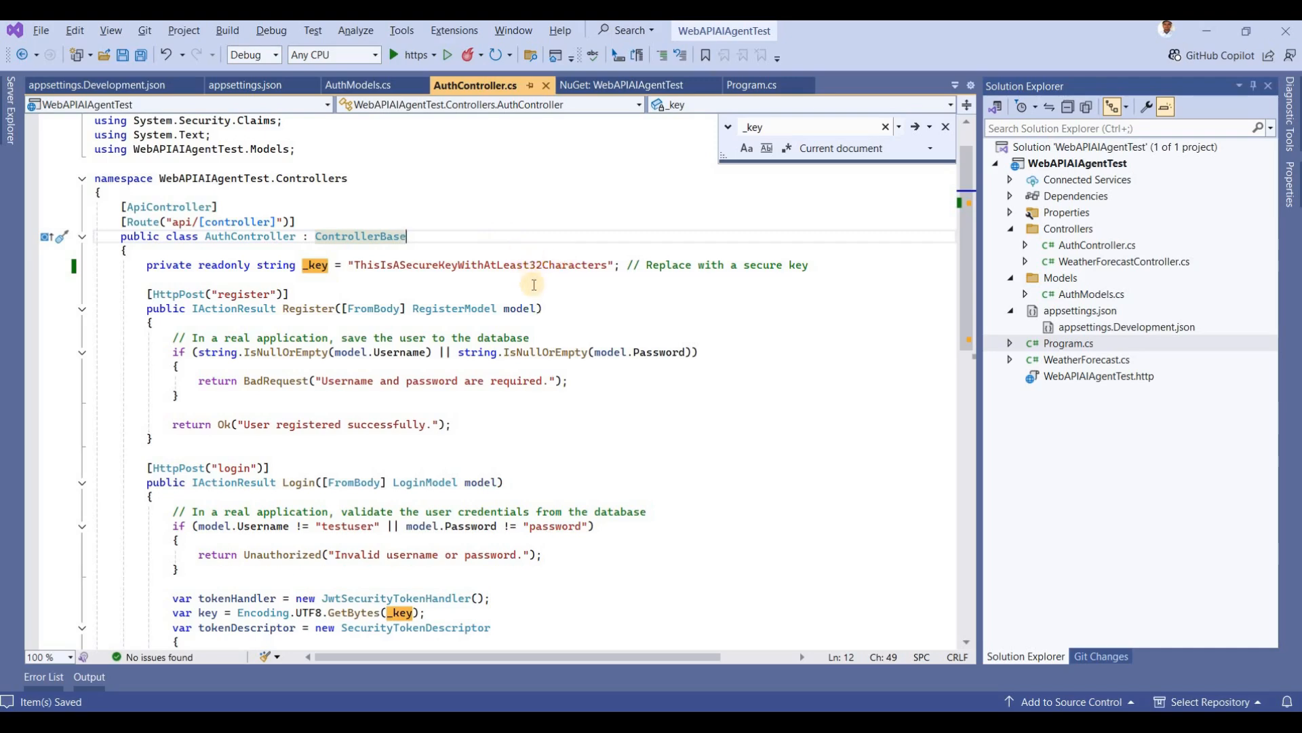
{"action": "scroll", "coordinate": [622, 326], "scroll_direction": "down", "scroll_amount": 2}
{"action": "scroll", "coordinate": [641, 351], "scroll_direction": "down", "scroll_amount": 1}
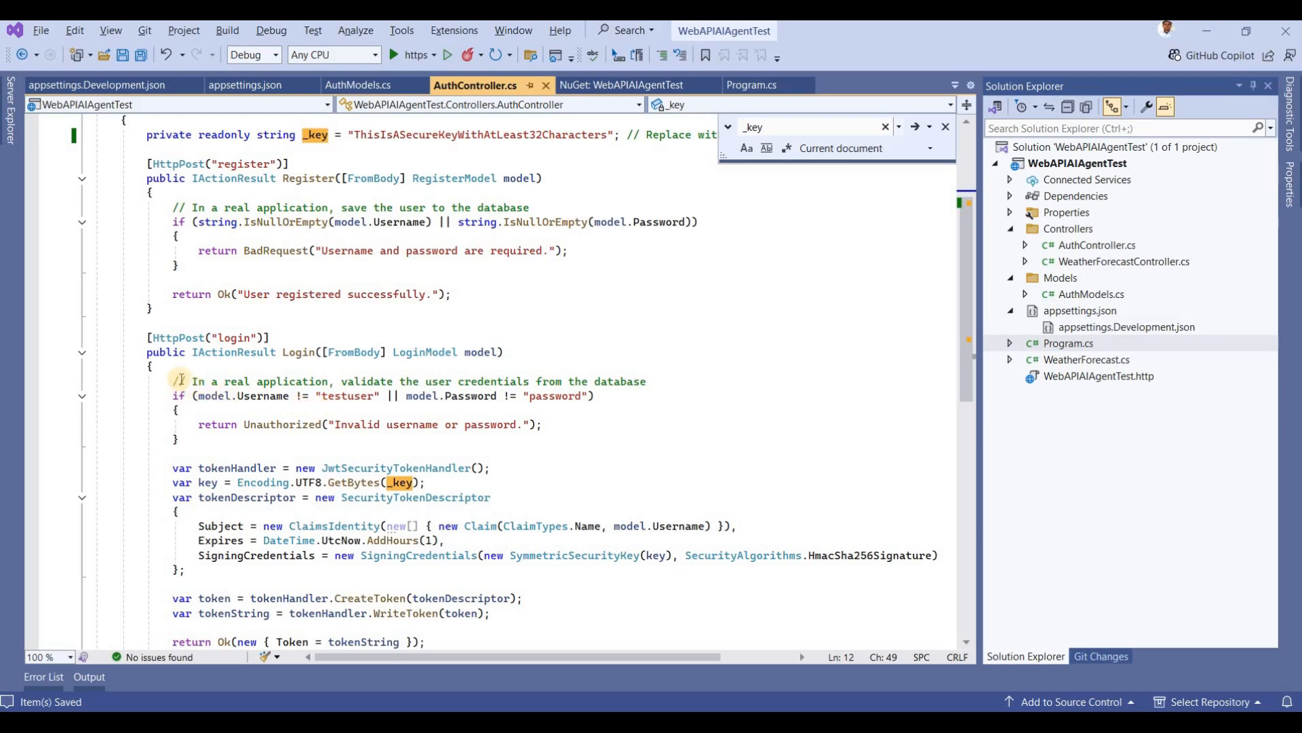
Review the credential-check comment, build and launch the API, and select the hardcoded username testuser.
{"action": "left_click_drag", "start_coordinate": [193, 380], "coordinate": [657, 381]}
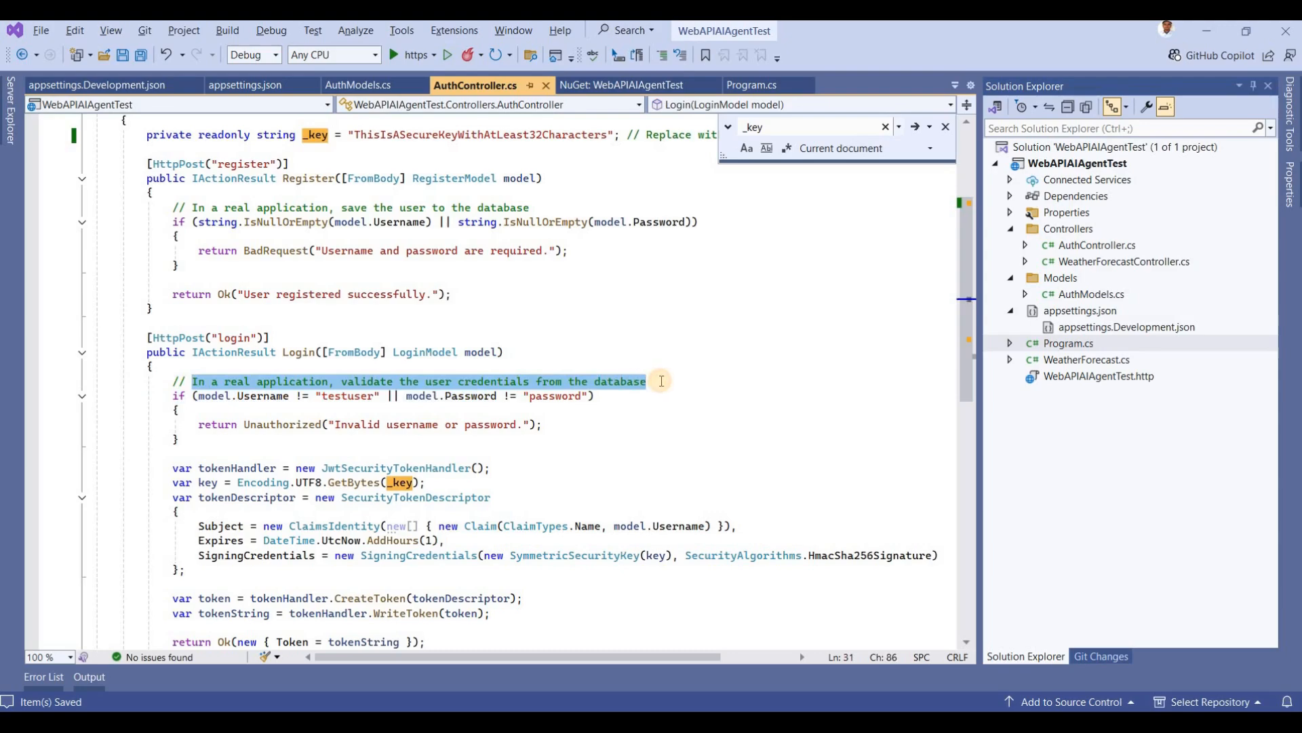
{"action": "left_click", "coordinate": [351, 413]}
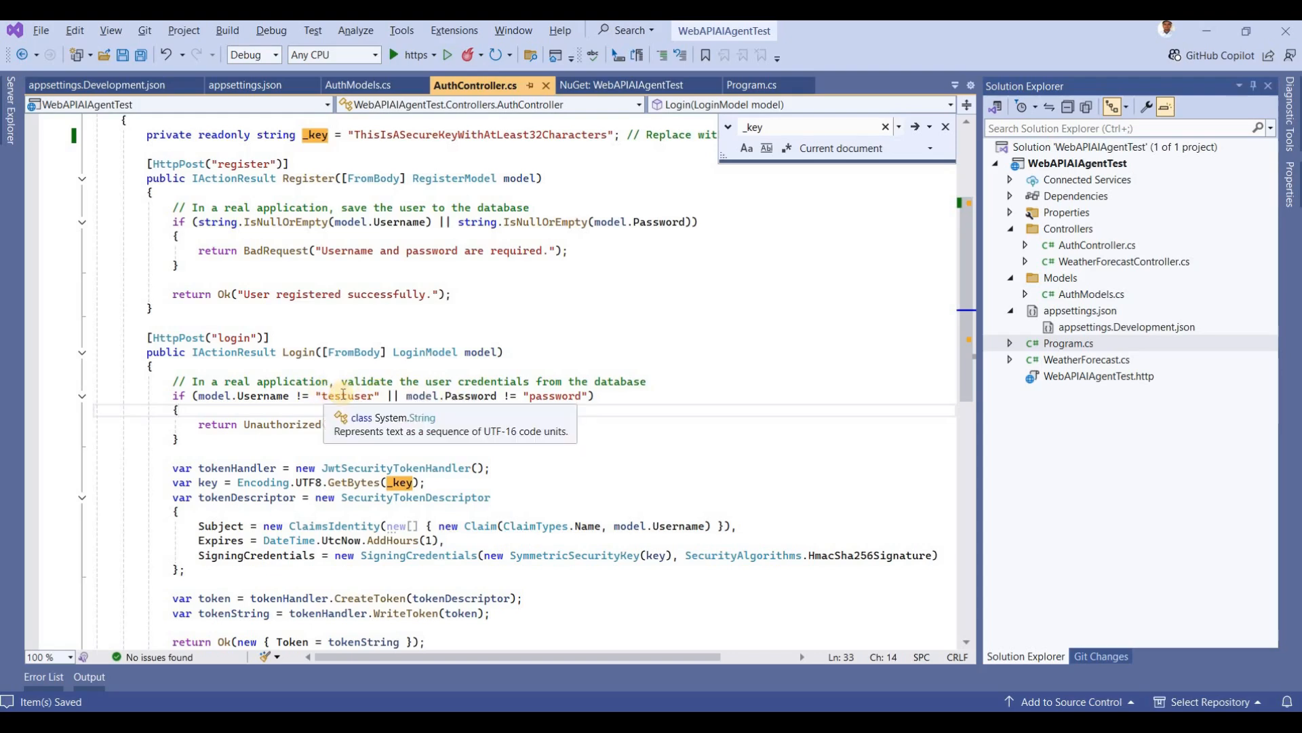
{"action": "scroll", "coordinate": [573, 375], "scroll_direction": "up", "scroll_amount": 1}
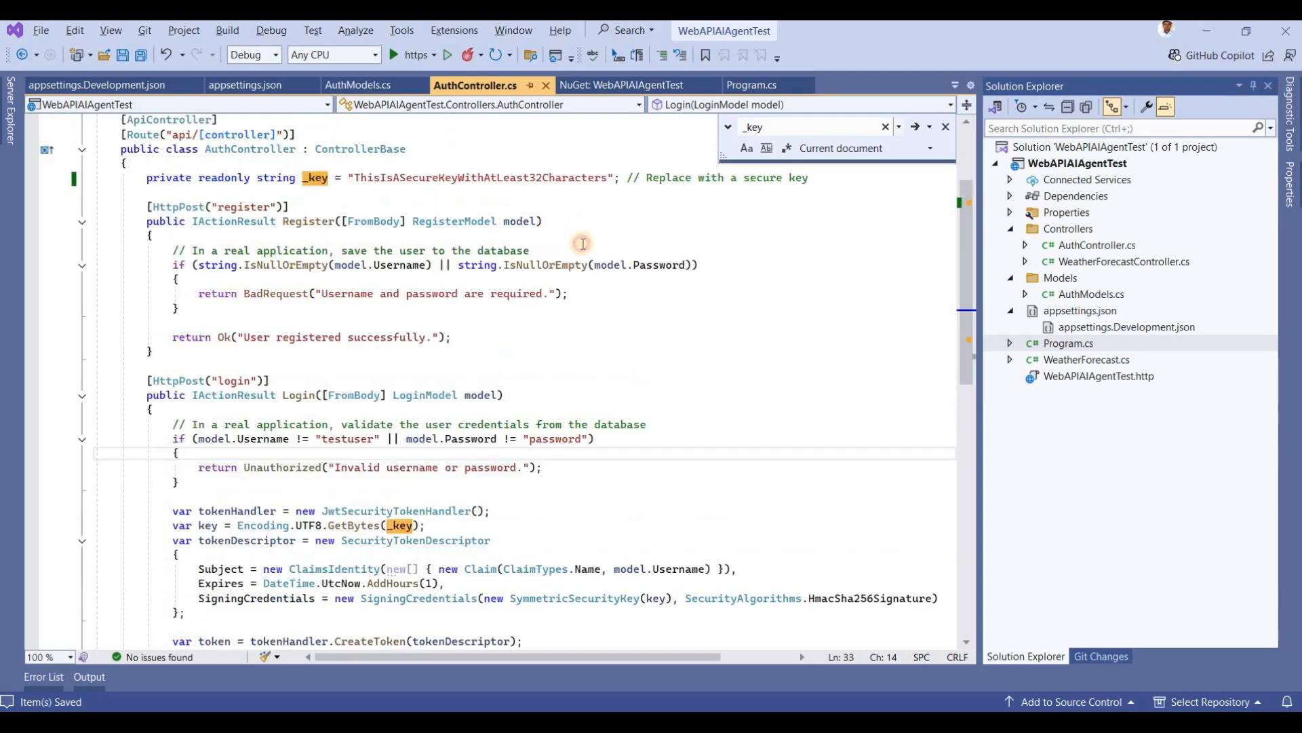
{"action": "left_click", "coordinate": [570, 208]}
{"action": "key", "text": "ctrl+shift+b"}
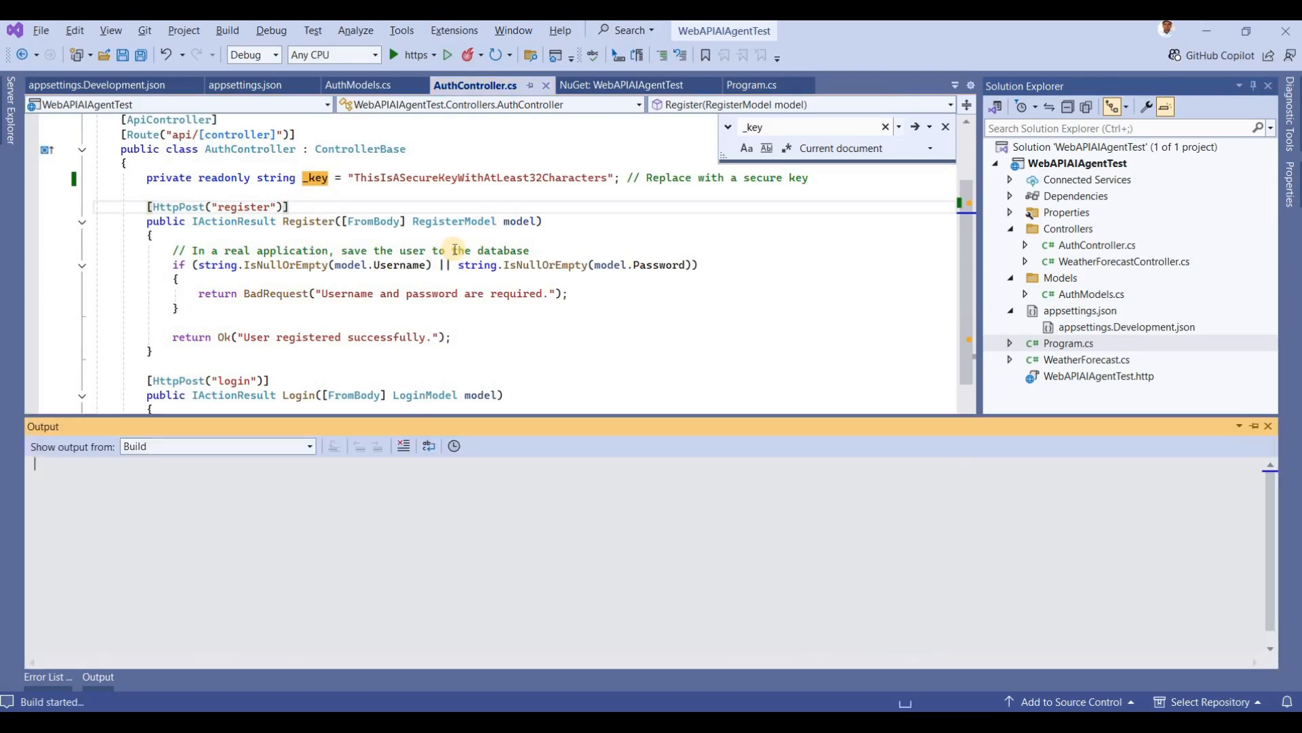
{"action": "left_click", "coordinate": [427, 329]}
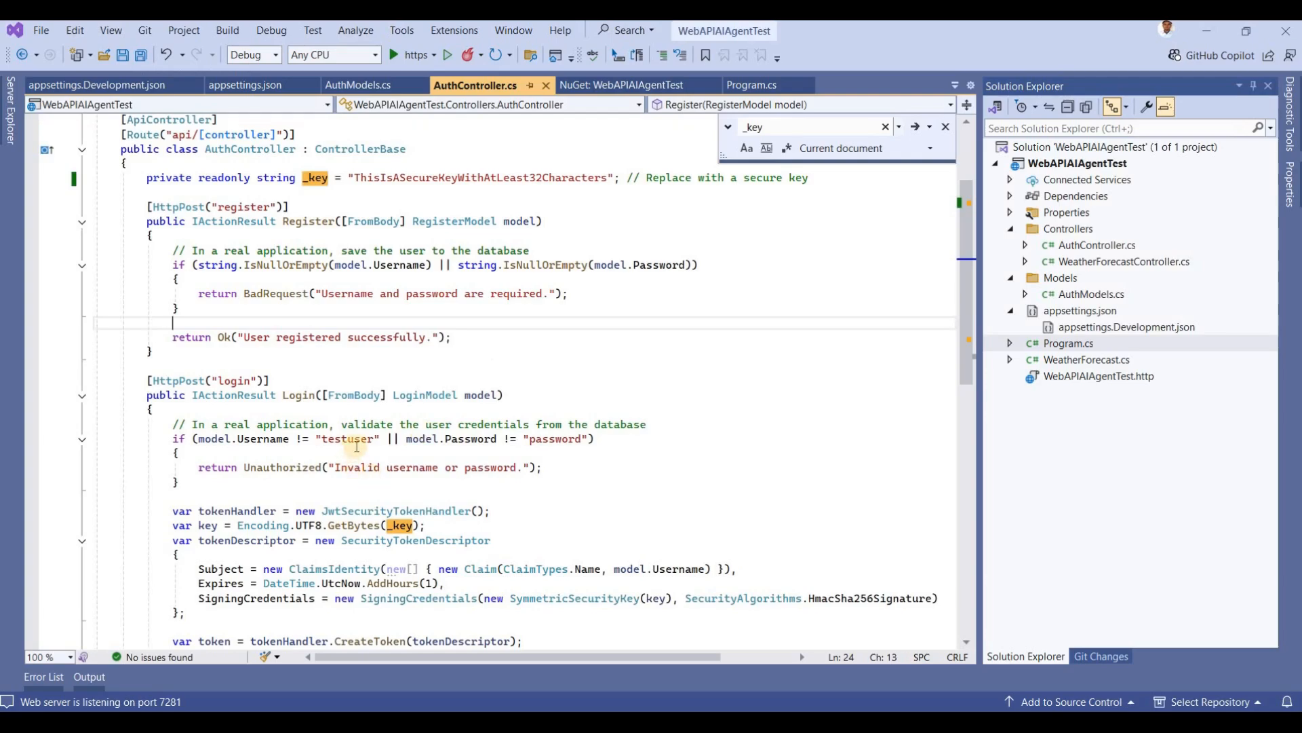
{"action": "left_click", "coordinate": [358, 441]}
{"action": "double_click", "coordinate": [352, 439]}
{"action": "key", "text": "ctrl+c"}
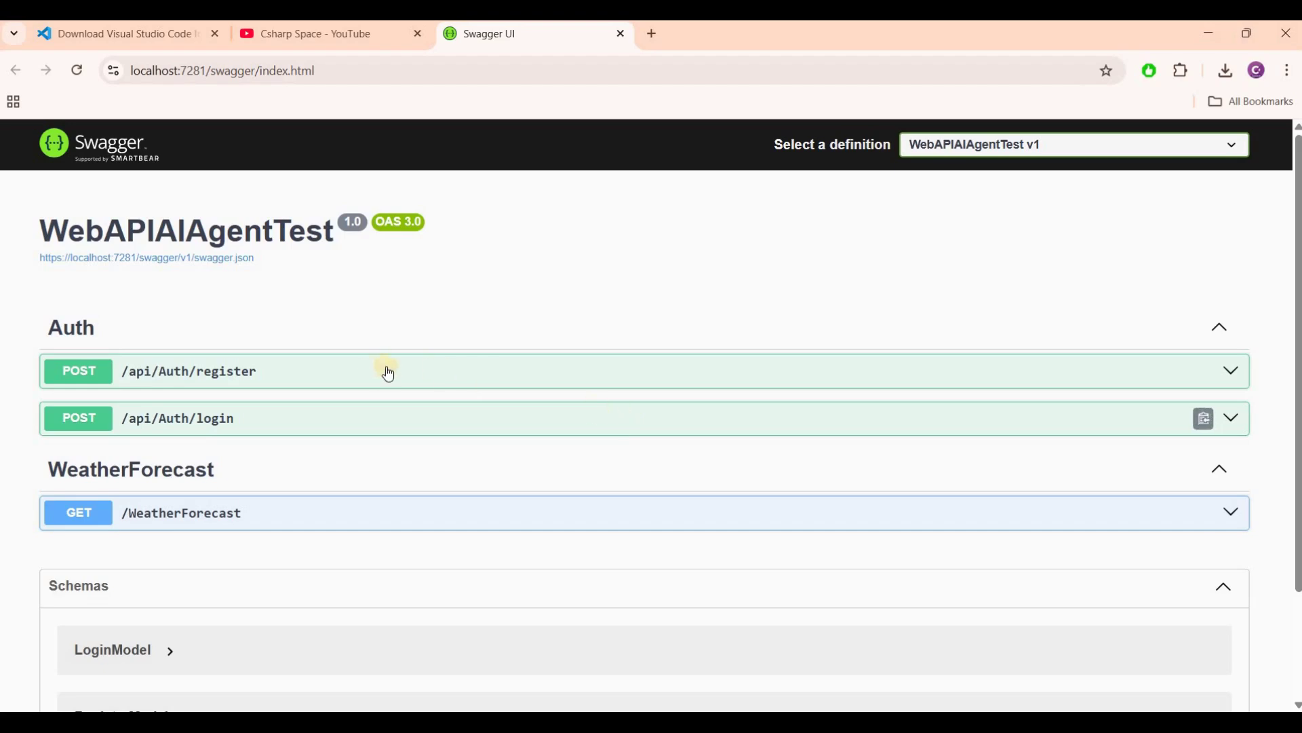
{"action": "left_click", "coordinate": [387, 371]}
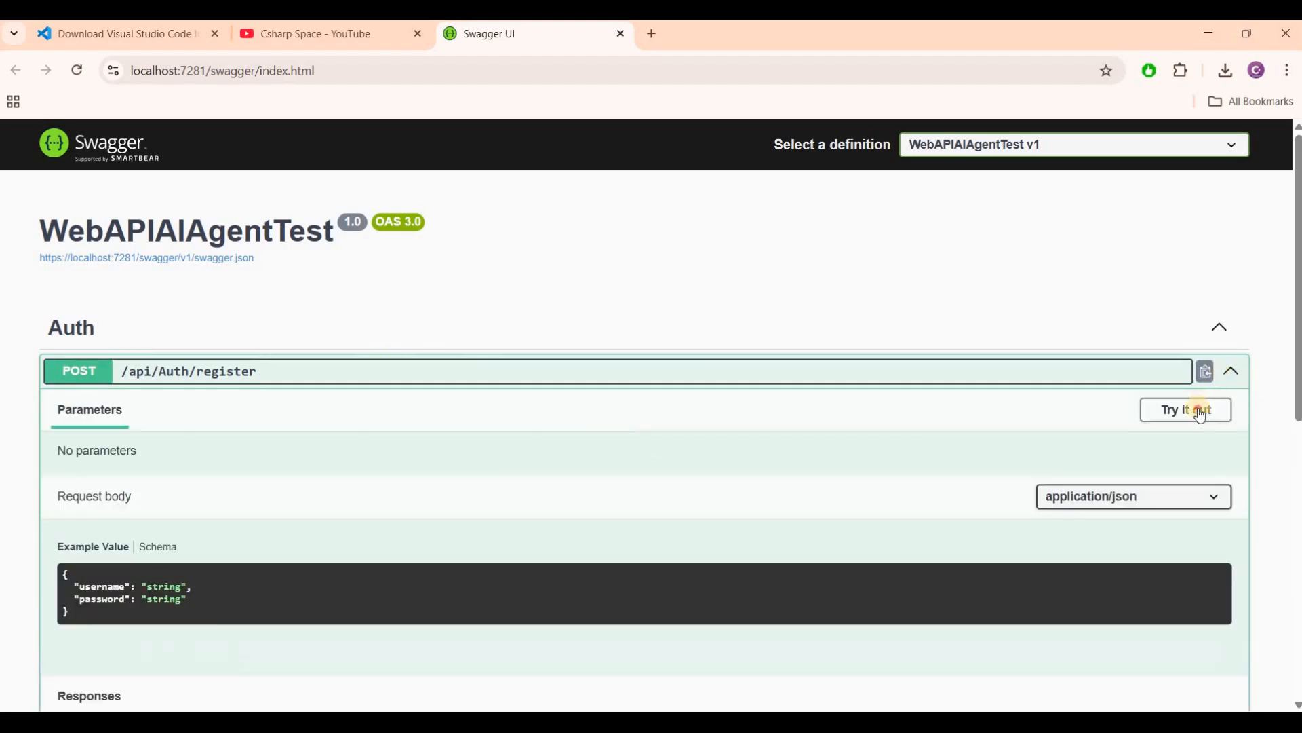
{"action": "left_click", "coordinate": [1193, 409]}
{"action": "scroll", "coordinate": [599, 404], "scroll_direction": "down", "scroll_amount": 2}
{"action": "double_click", "coordinate": [168, 392]}
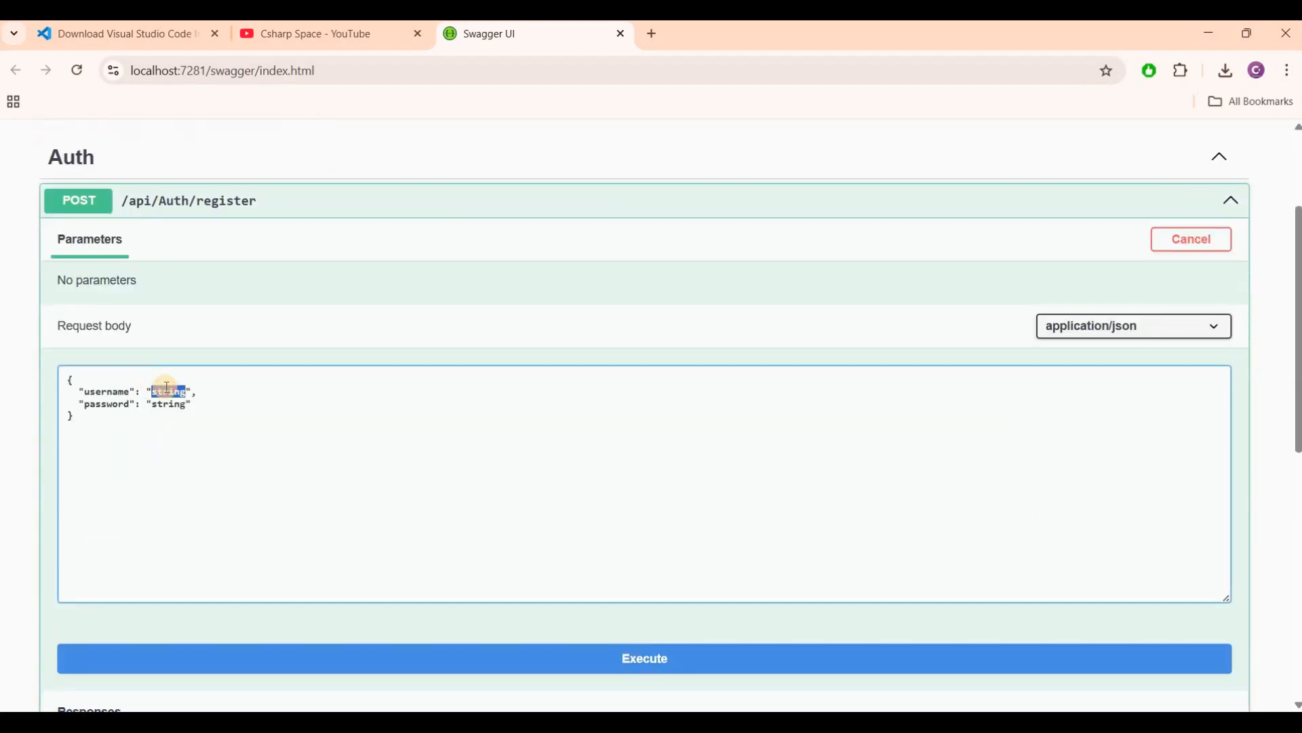
{"action": "key", "text": "ctrl+v"}
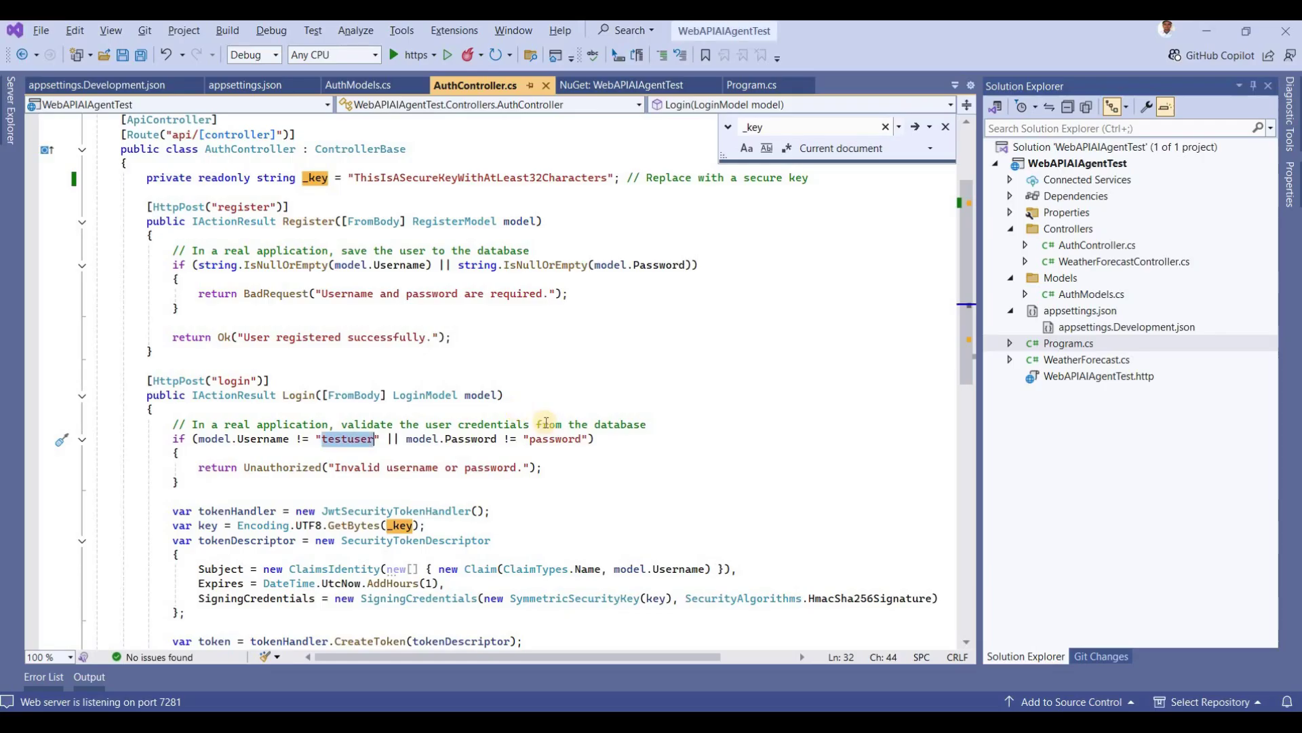
{"action": "double_click", "coordinate": [556, 439]}
{"action": "key", "text": "ctrl+c"}
{"action": "key", "text": "alt+Tab"}
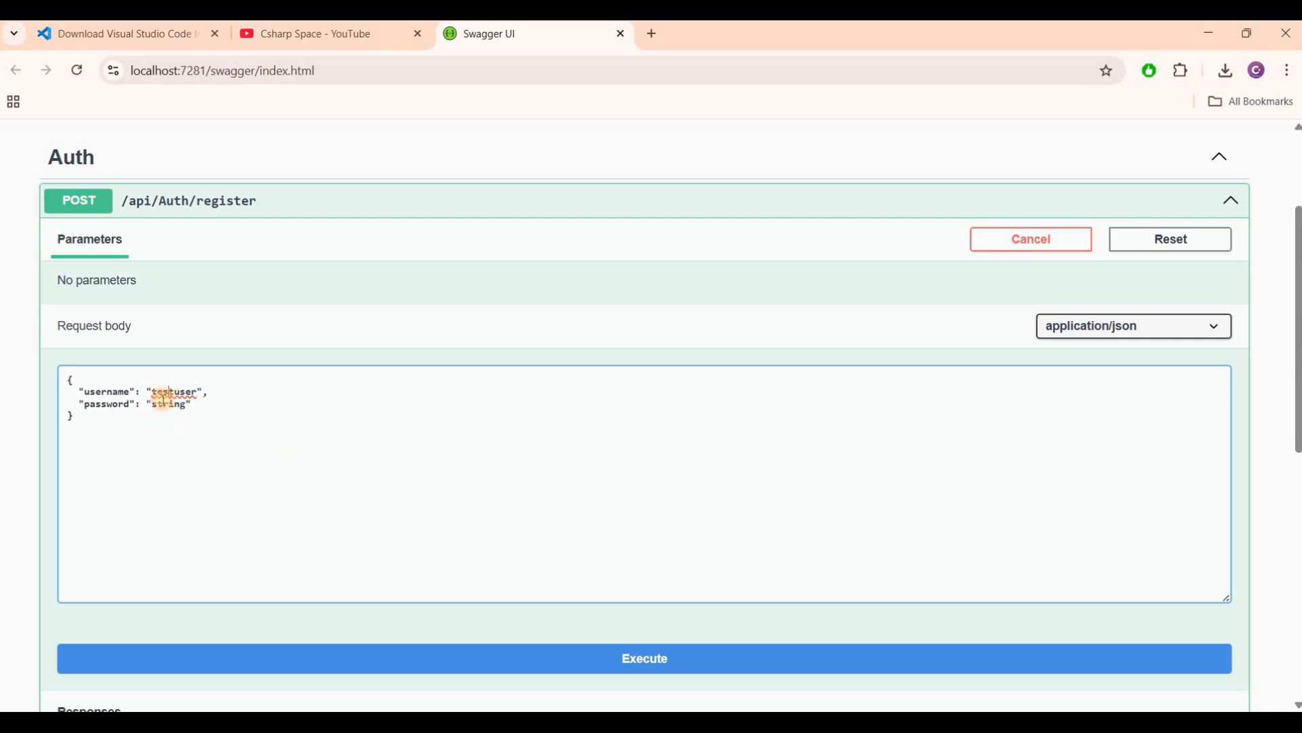
{"action": "double_click", "coordinate": [160, 405]}
{"action": "key", "text": "ctrl+v"}
{"action": "left_click", "coordinate": [662, 668]}
{"action": "scroll", "coordinate": [335, 626], "scroll_direction": "down", "scroll_amount": 4}
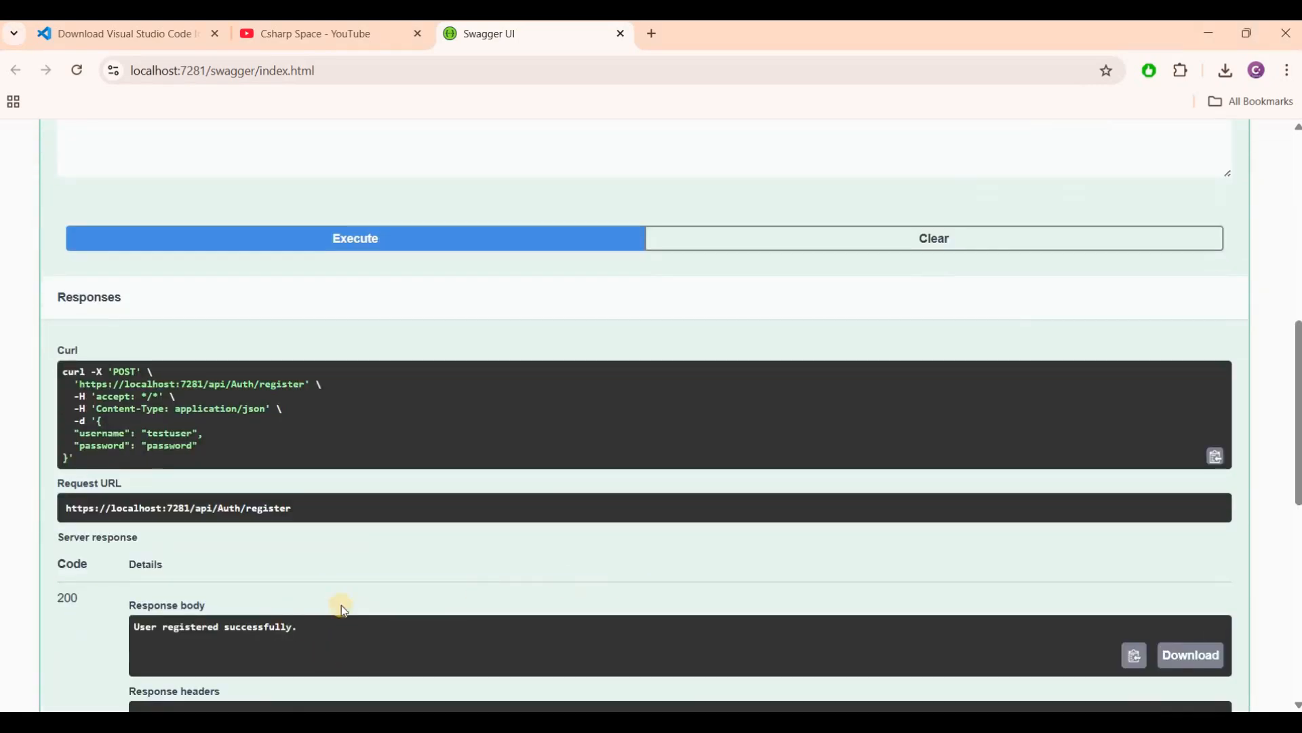
{"action": "scroll", "coordinate": [277, 508], "scroll_direction": "up", "scroll_amount": 3}
{"action": "key", "text": "ctrl+a"}
{"action": "key", "text": "ctrl+c"}
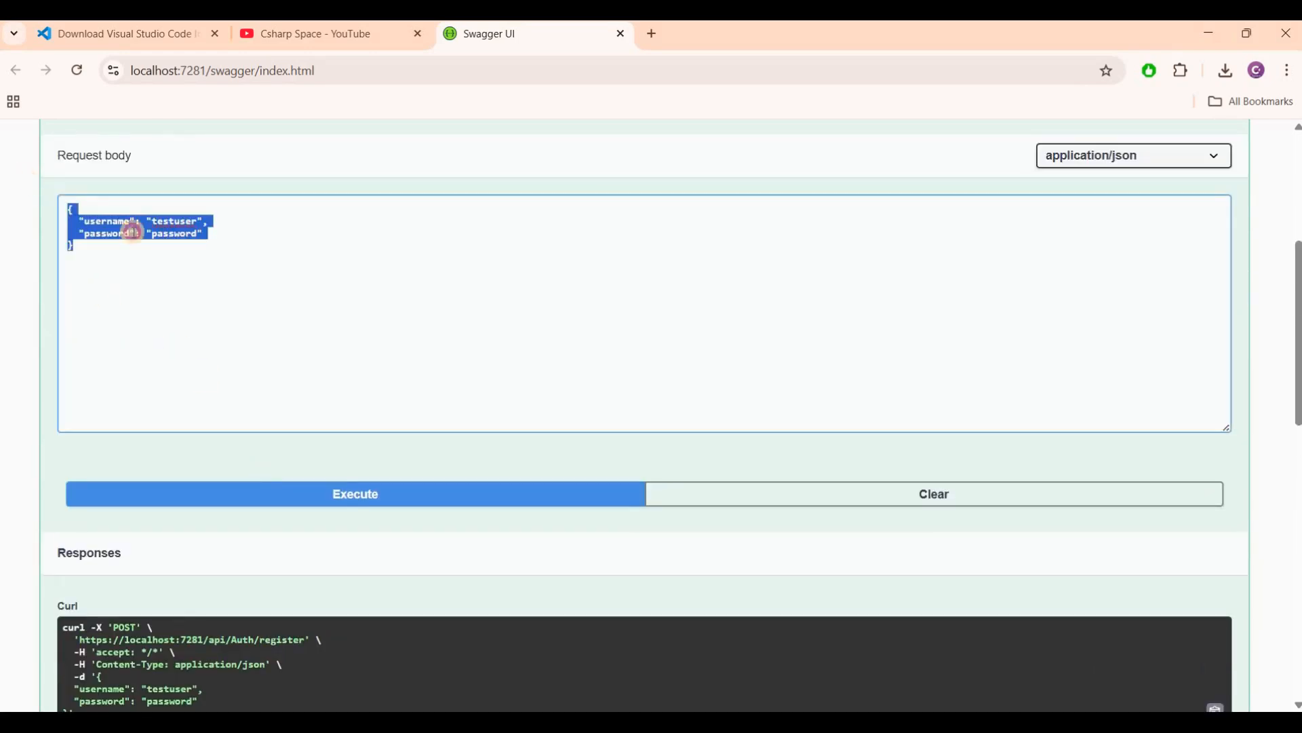
{"action": "scroll", "coordinate": [451, 319], "scroll_direction": "down", "scroll_amount": 5}
{"action": "scroll", "coordinate": [459, 334], "scroll_direction": "down", "scroll_amount": 1}
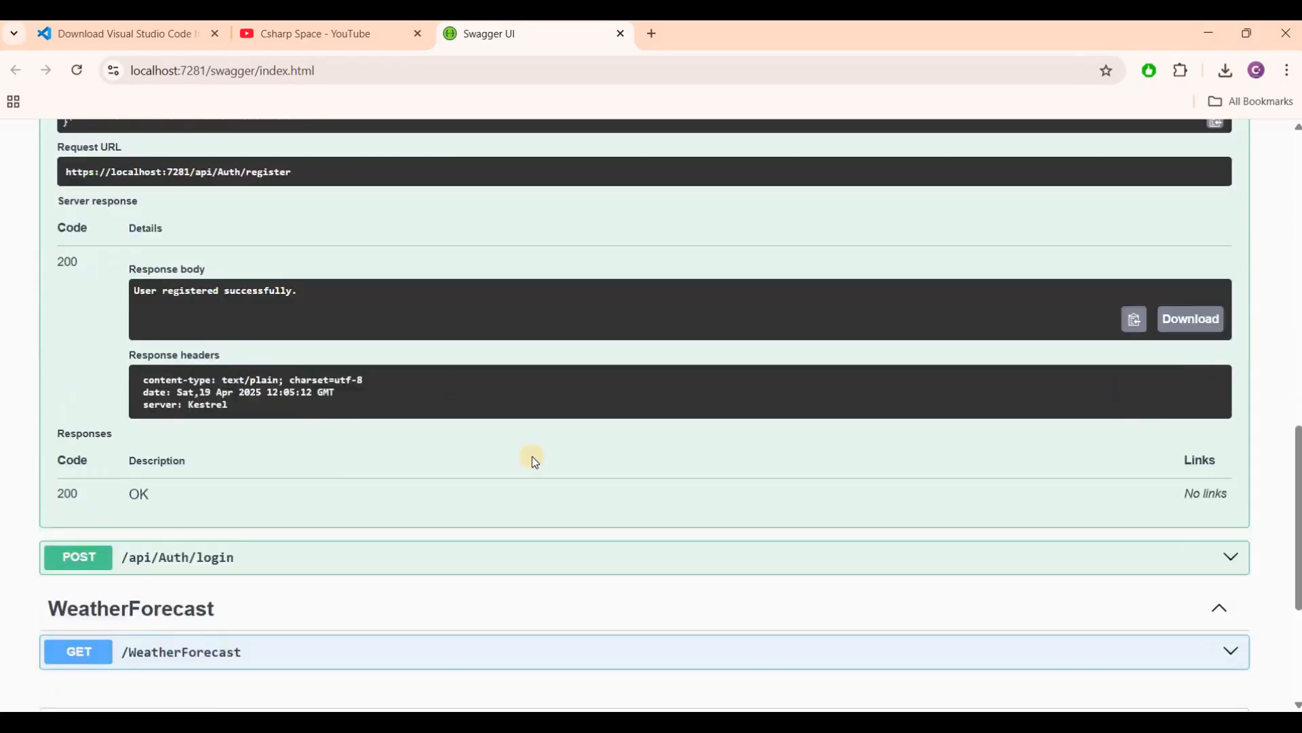
{"action": "scroll", "coordinate": [533, 457], "scroll_direction": "down", "scroll_amount": 2}
Log in via POST /api/Auth/login with the same credentials and receive a JWT token.
{"action": "left_click", "coordinate": [700, 392]}
{"action": "left_click", "coordinate": [1164, 420]}
{"action": "left_click", "coordinate": [232, 575]}
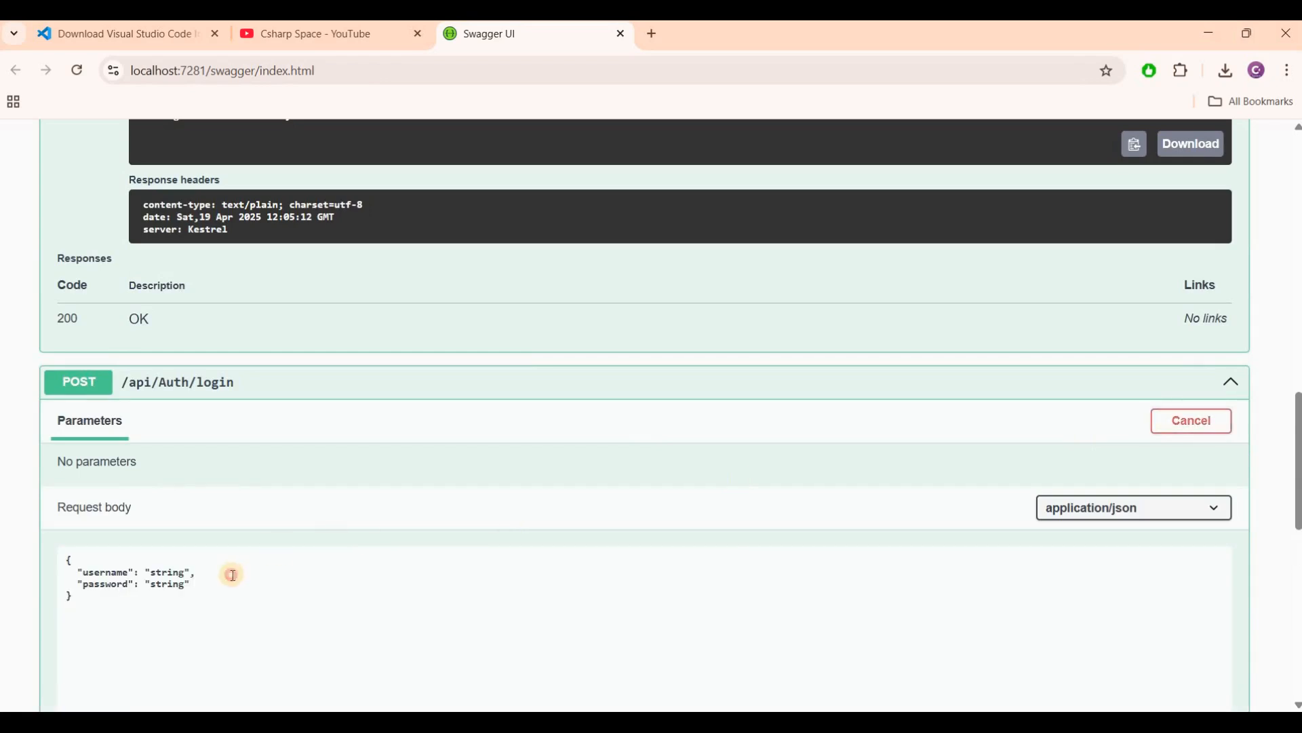
{"action": "key", "text": "ctrl+a"}
{"action": "key", "text": "ctrl+v"}
{"action": "scroll", "coordinate": [233, 575], "scroll_direction": "down", "scroll_amount": 4}
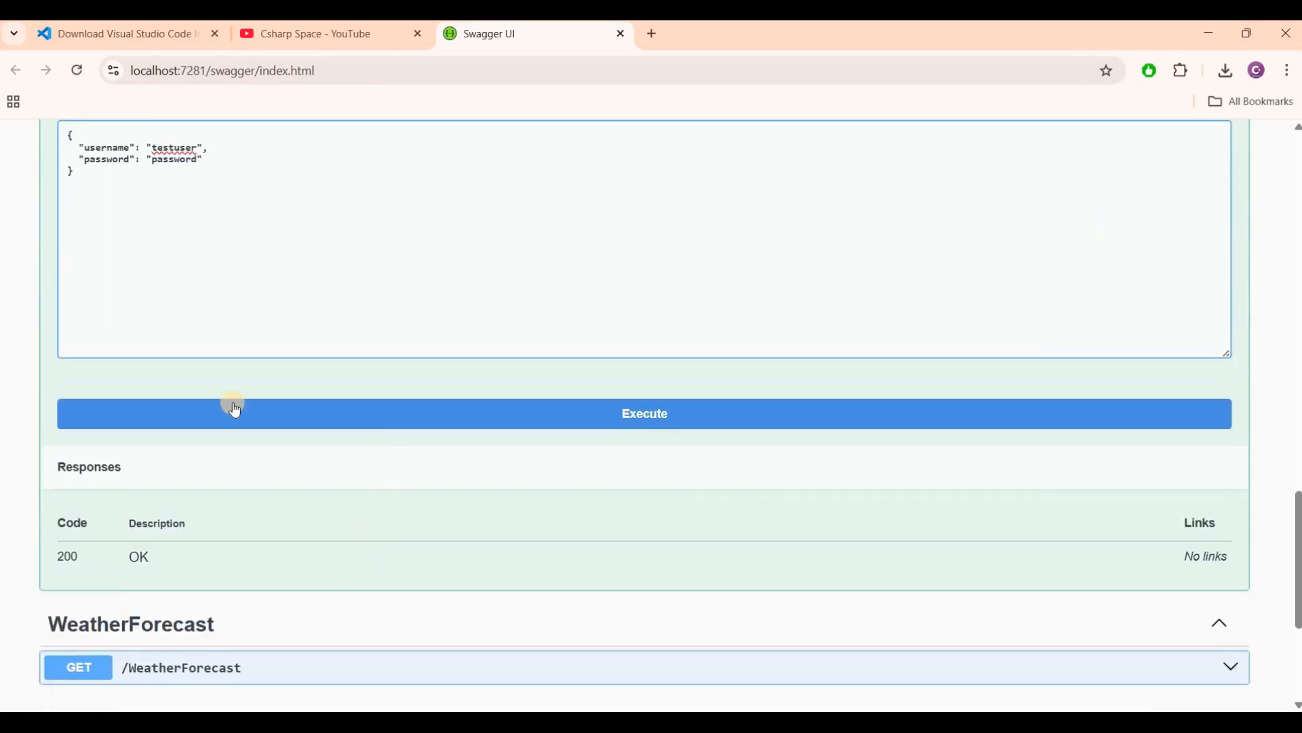
{"action": "left_click", "coordinate": [399, 413]}
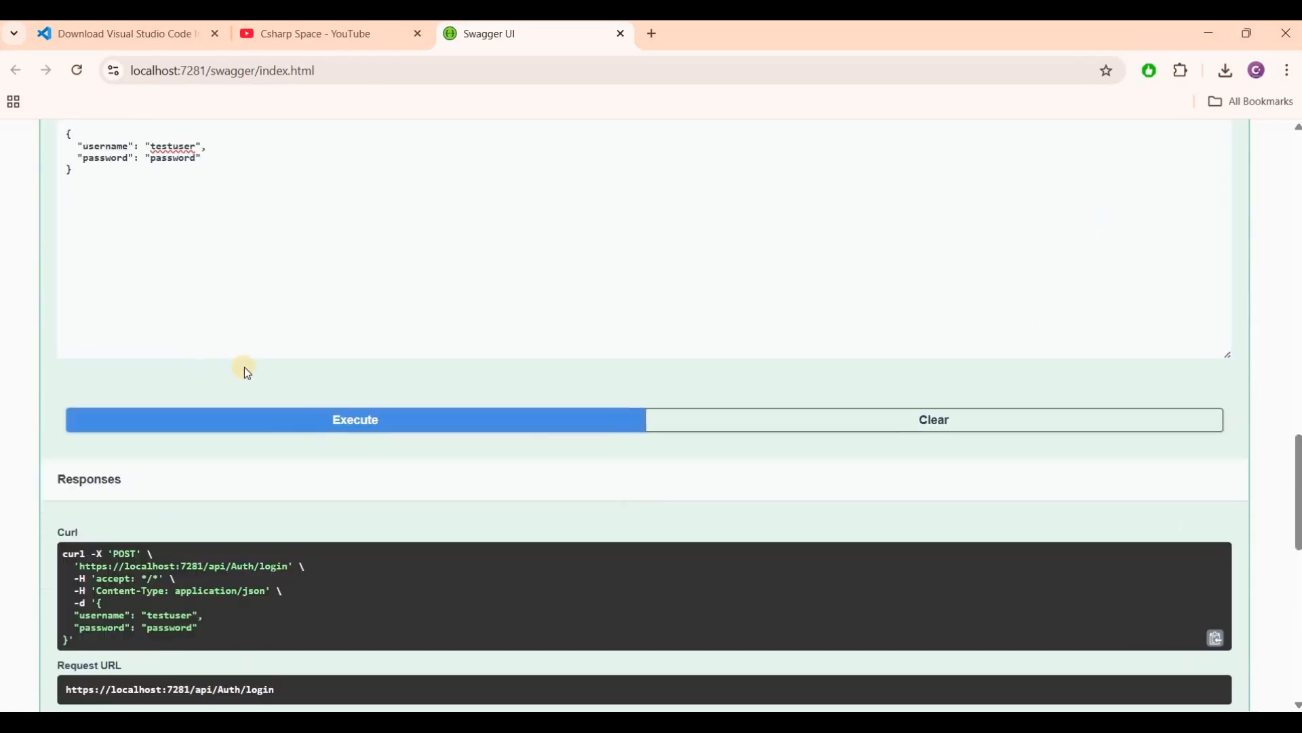
{"action": "scroll", "coordinate": [255, 371], "scroll_direction": "down", "scroll_amount": 4}
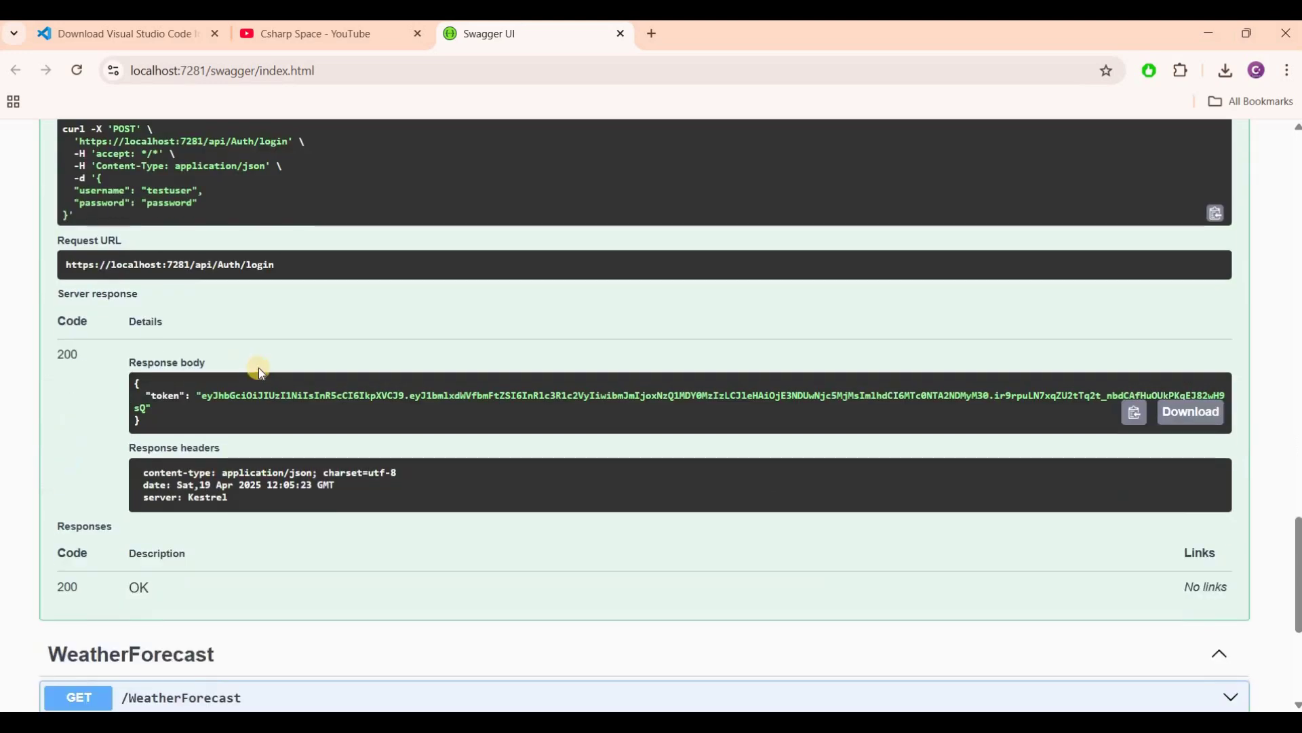
{"action": "left_click", "coordinate": [206, 390]}
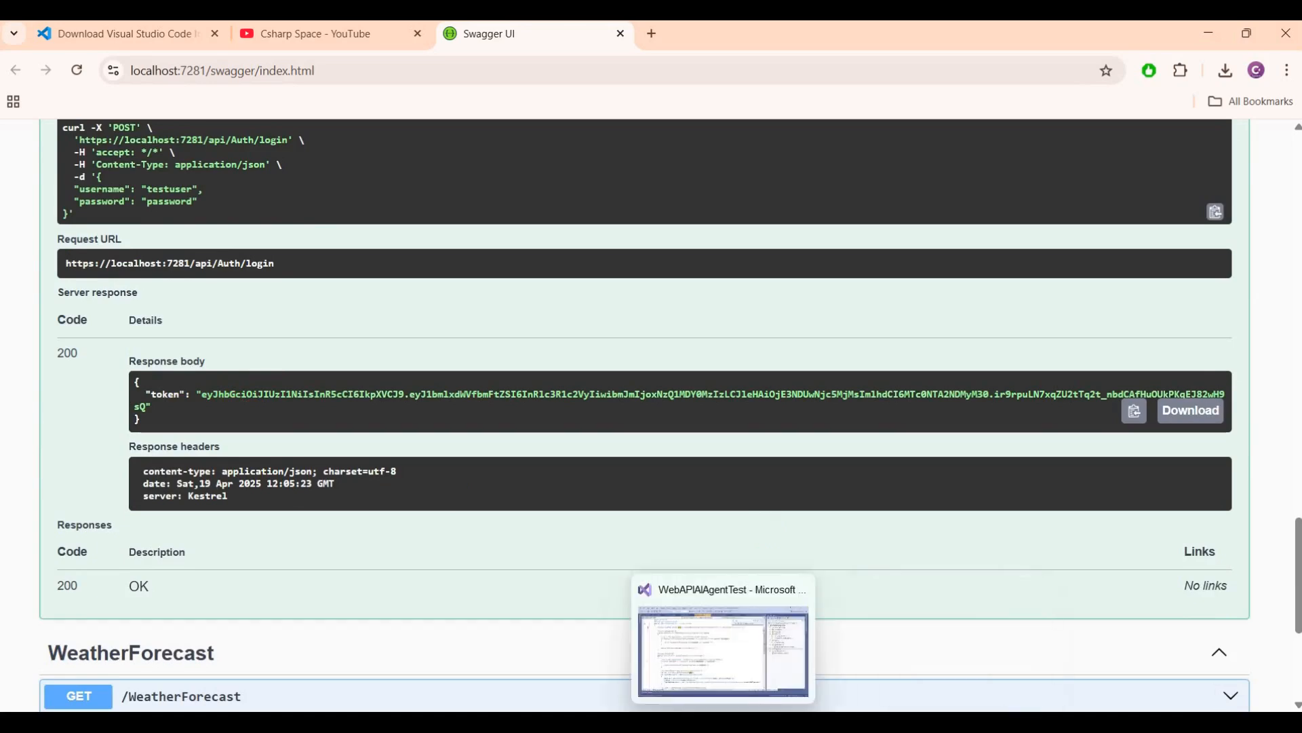
Start a new Copilot chat and begin an 'add … in #we' prompt with a file reference.
{"action": "left_click", "coordinate": [722, 652]}
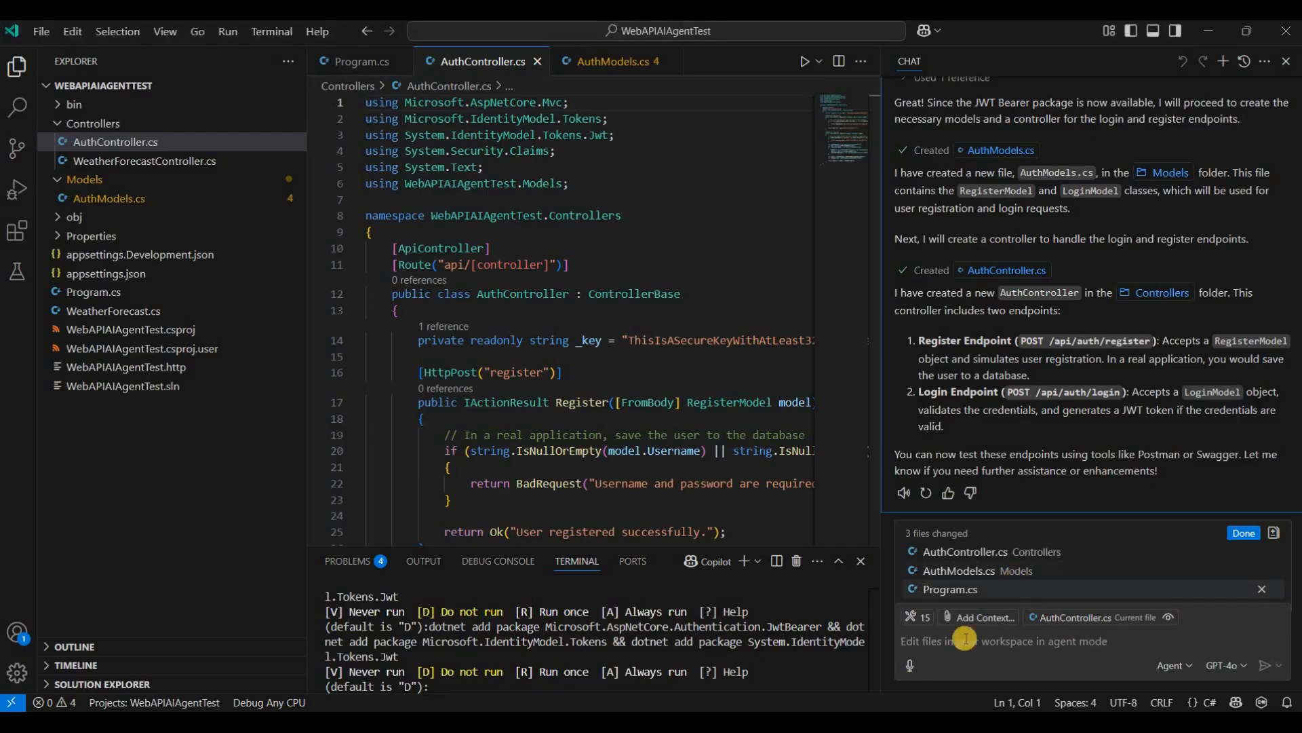
{"action": "left_click", "coordinate": [1243, 533]}
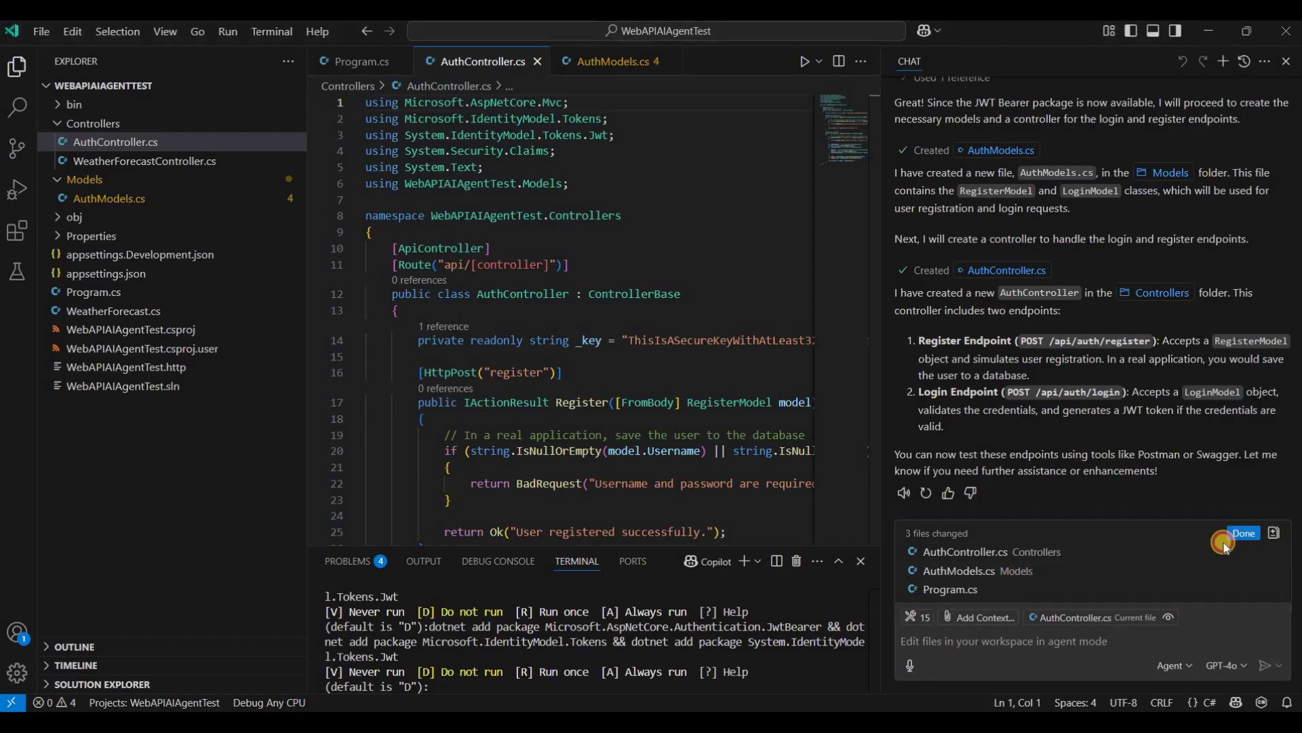
{"action": "left_click", "coordinate": [938, 647]}
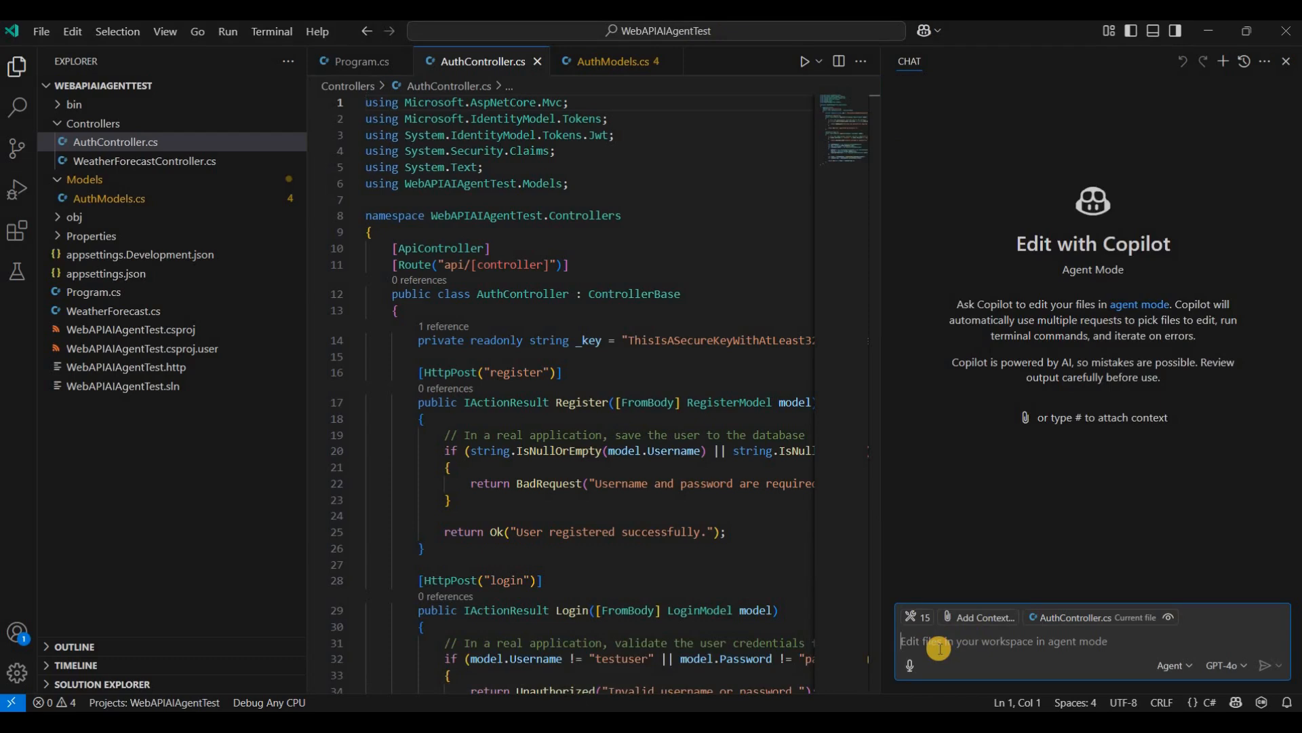
{"action": "type", "text": "add"}
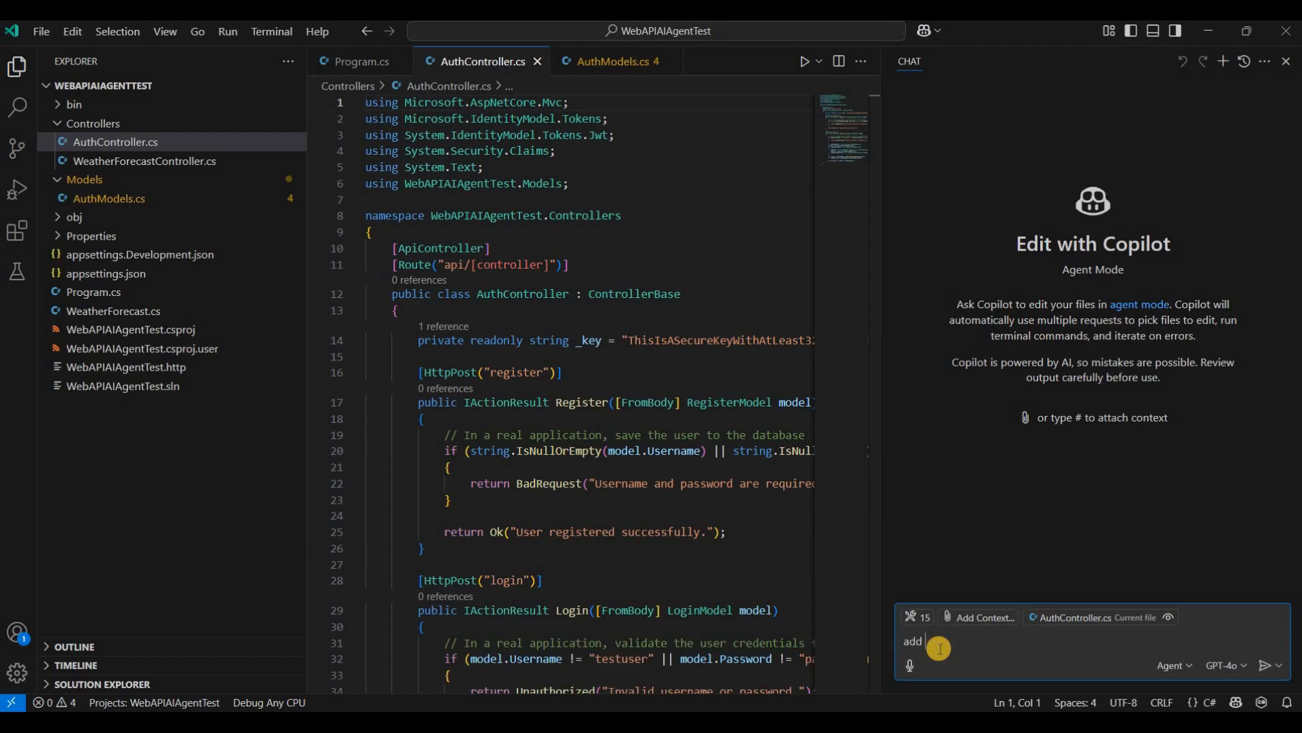
{"action": "type", "text": " dode in"}
{"action": "type", "text": "#"}
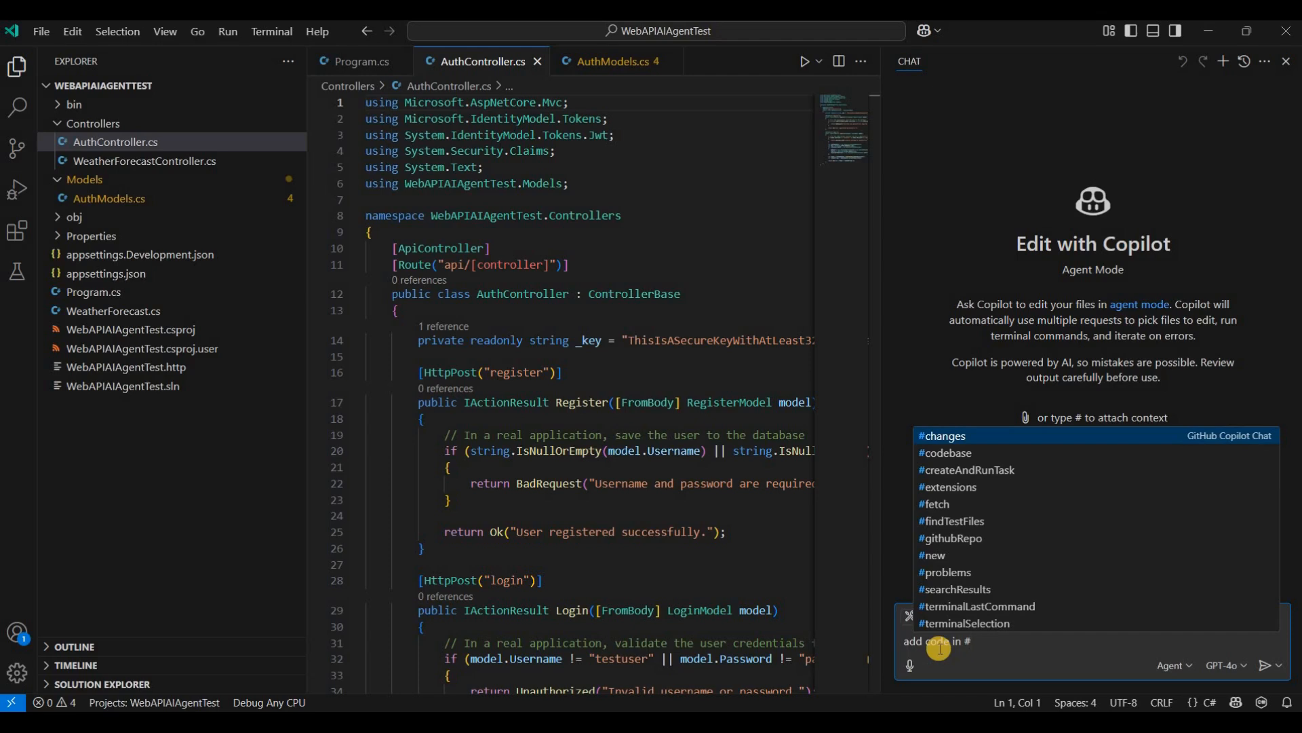
{"action": "type", "text": "Au"}
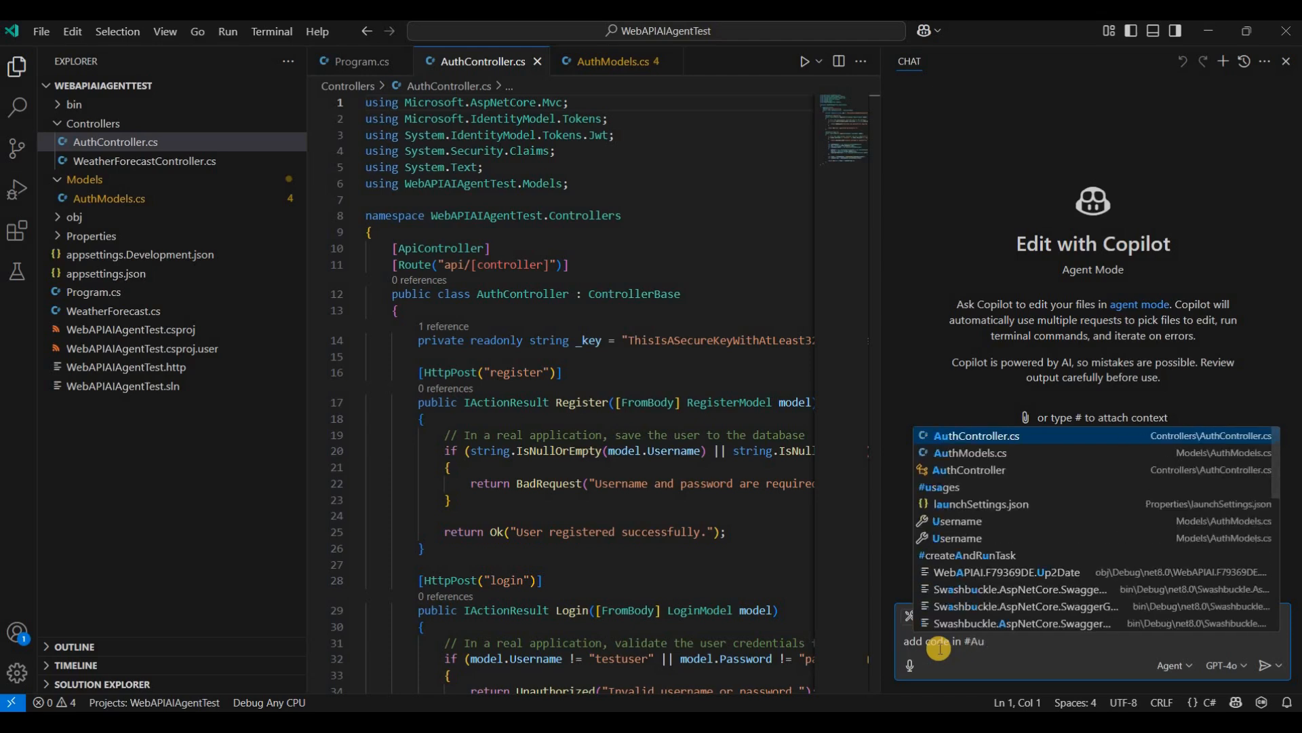
{"action": "key", "text": "BackSpace"}
{"action": "key", "text": "BackSpace"}
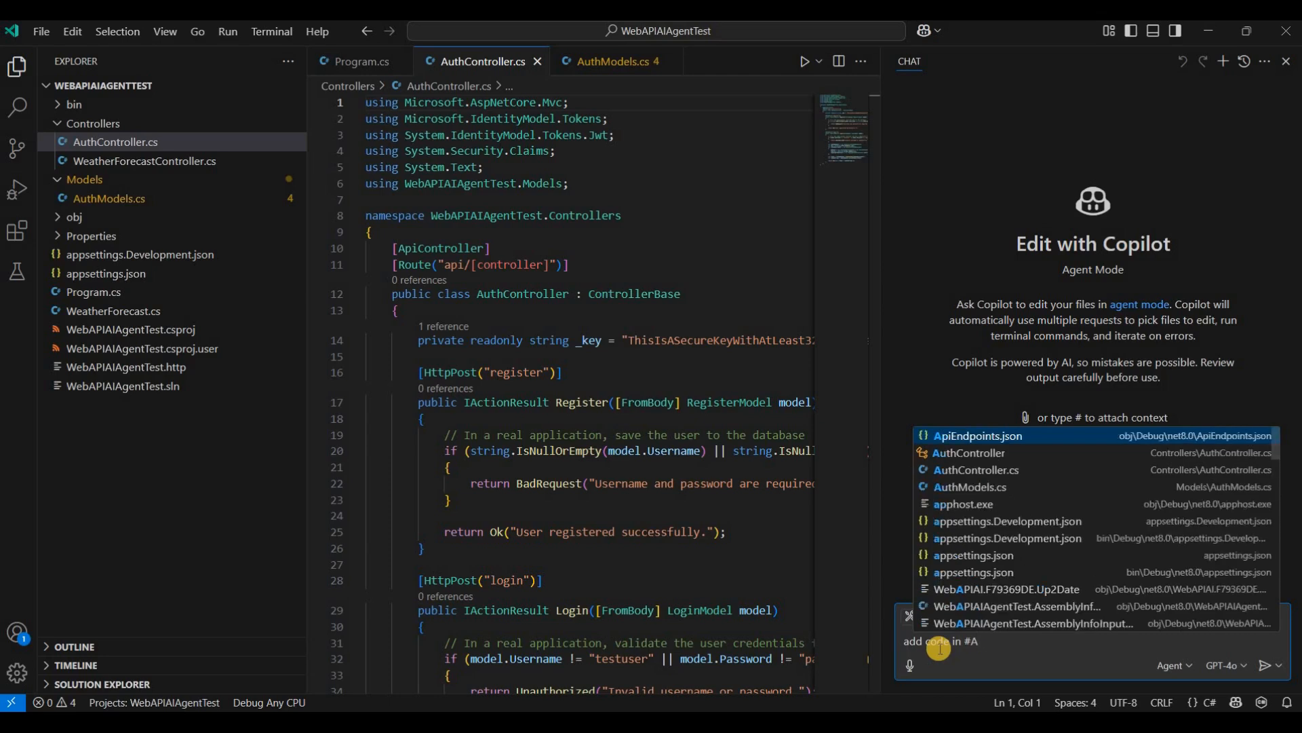
{"action": "type", "text": "we"}
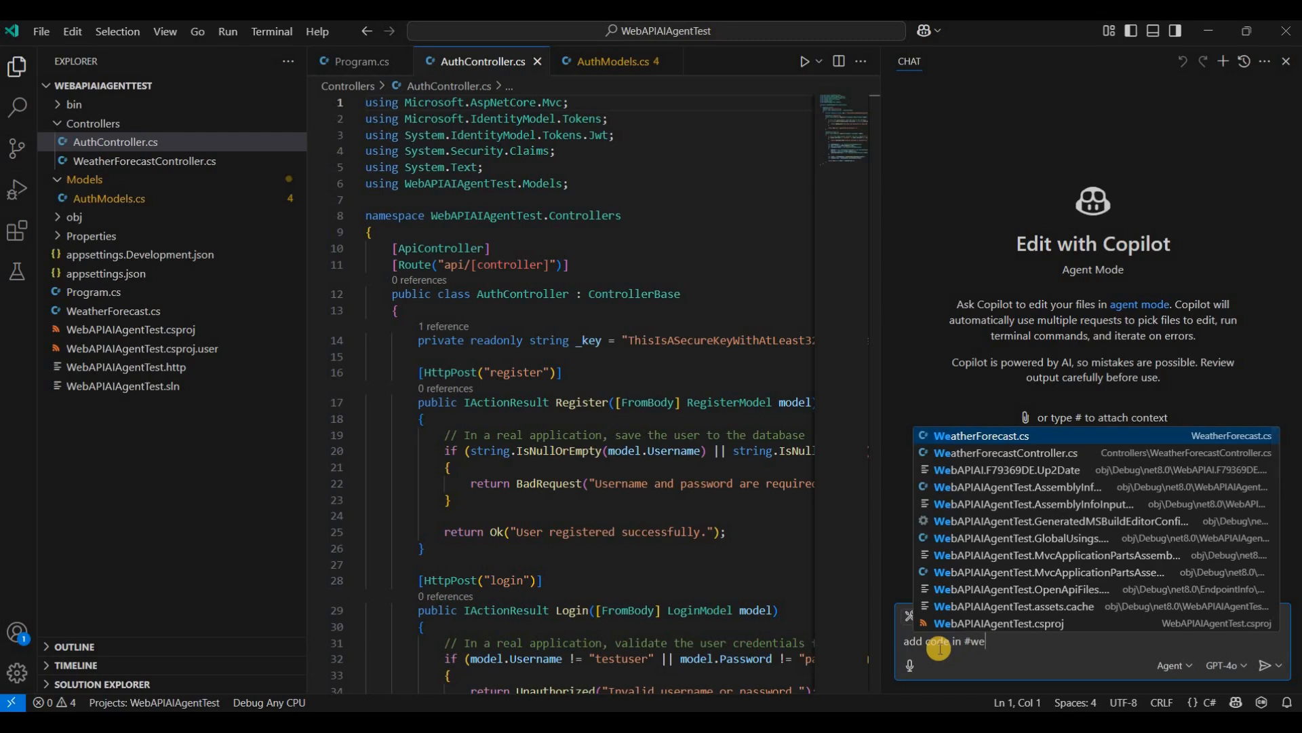